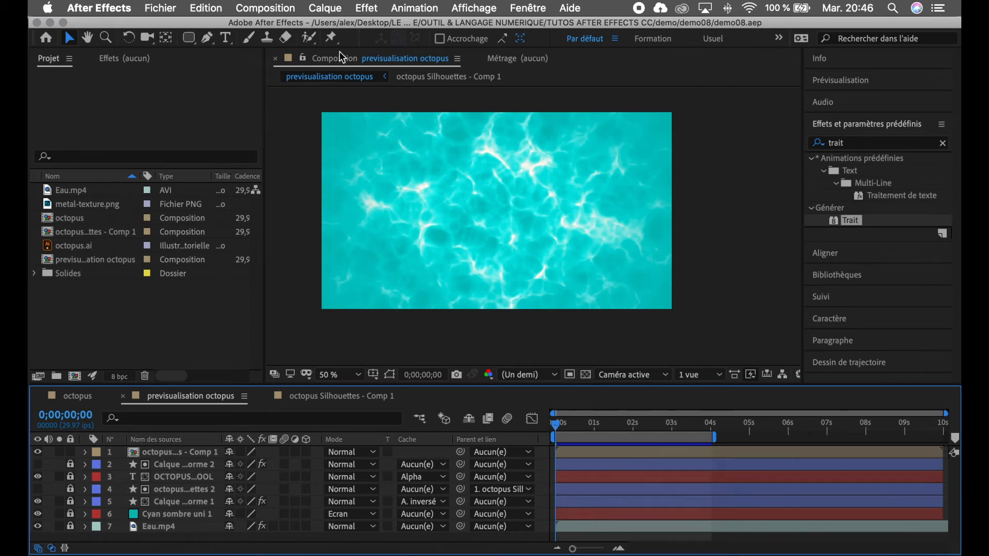
{"action": "left_click", "coordinate": [331, 38]}
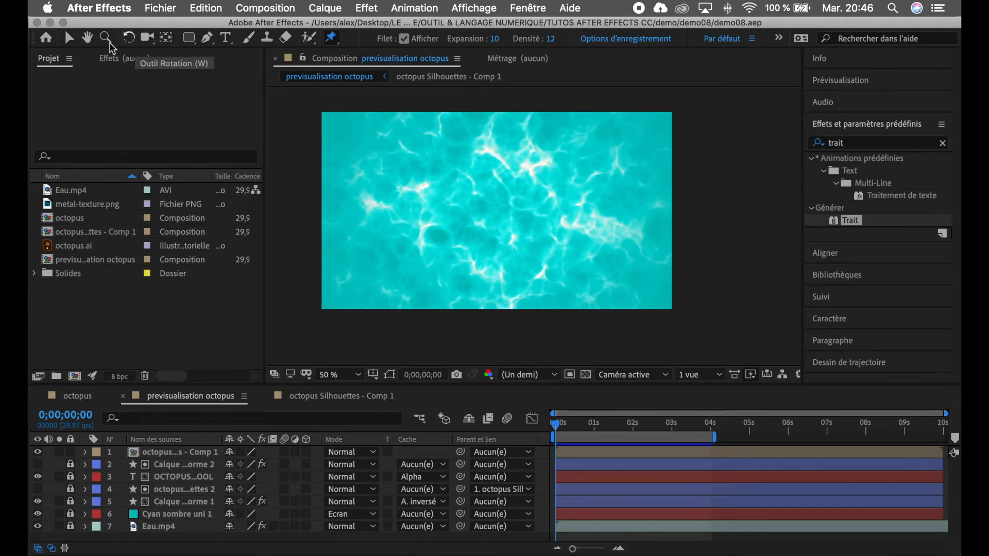
{"action": "left_click", "coordinate": [71, 40]}
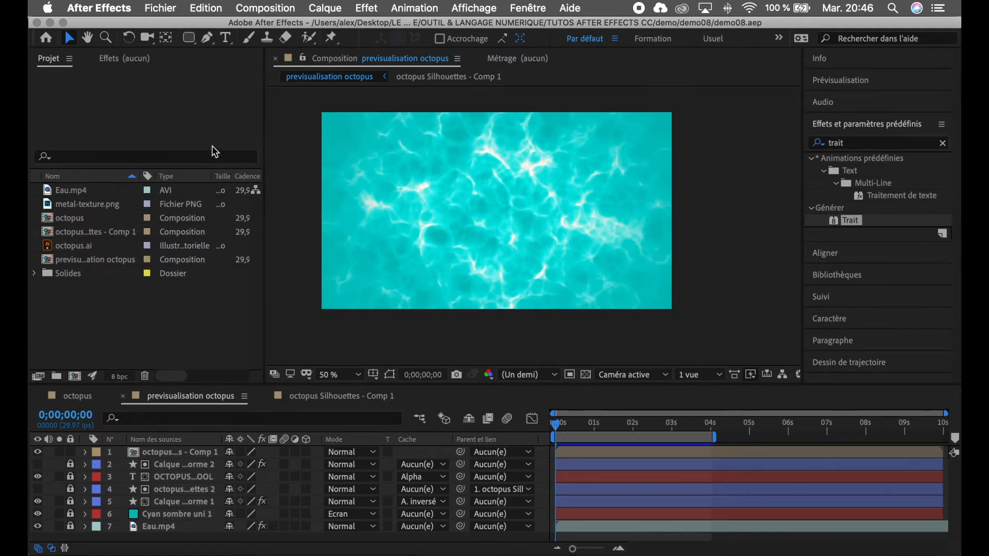
Create a new 1920 x 1080, 10-second composition and add metal-texture.png to it as a layer
{"action": "left_click", "coordinate": [287, 10]}
{"action": "left_click", "coordinate": [288, 25]}
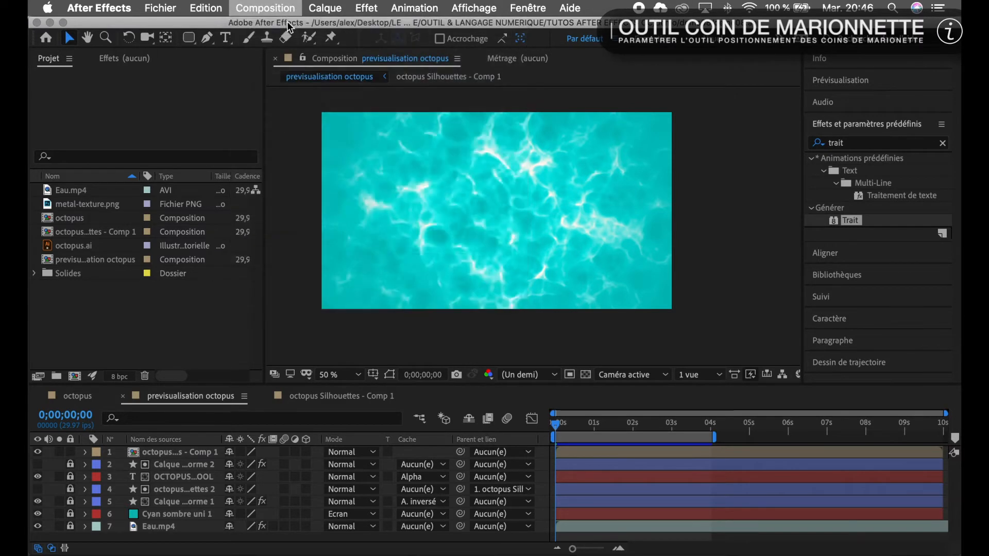
{"action": "left_click", "coordinate": [662, 459]}
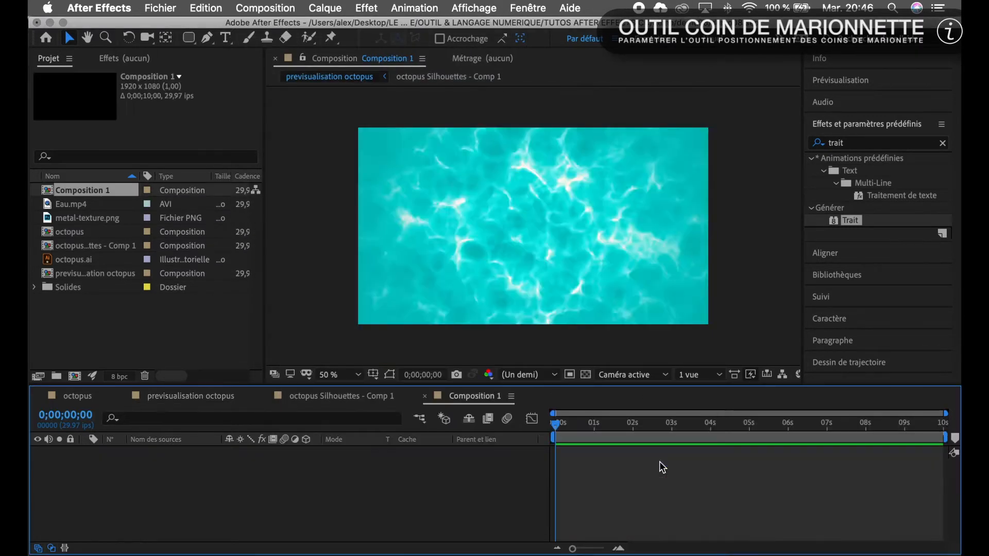
{"action": "left_click", "coordinate": [92, 217]}
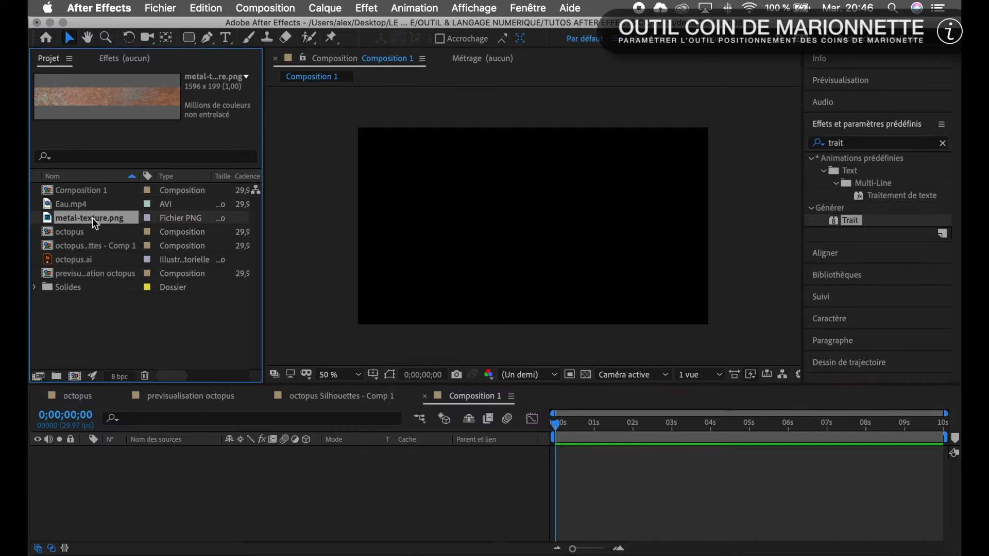
{"action": "left_click_drag", "start_coordinate": [92, 218], "coordinate": [136, 467]}
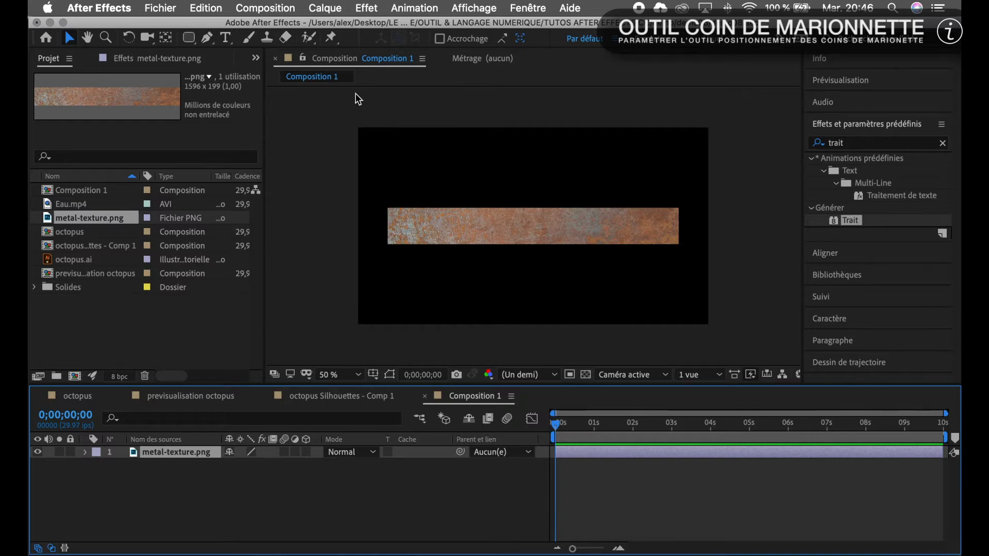
Place three puppet position pins on the metal strip: at its left end, its middle and its right end
{"action": "left_click", "coordinate": [331, 37]}
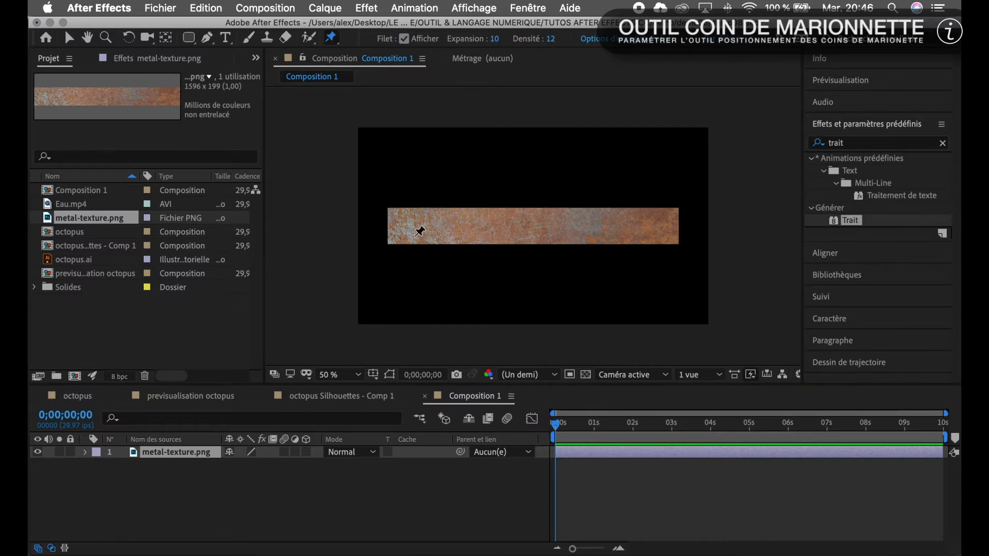
{"action": "left_click", "coordinate": [388, 225]}
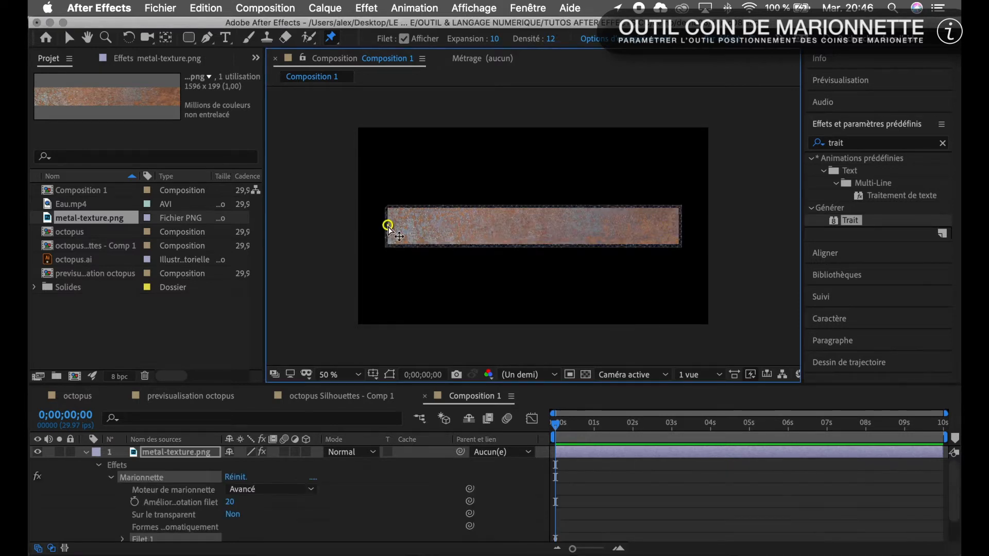
{"action": "left_click", "coordinate": [524, 226]}
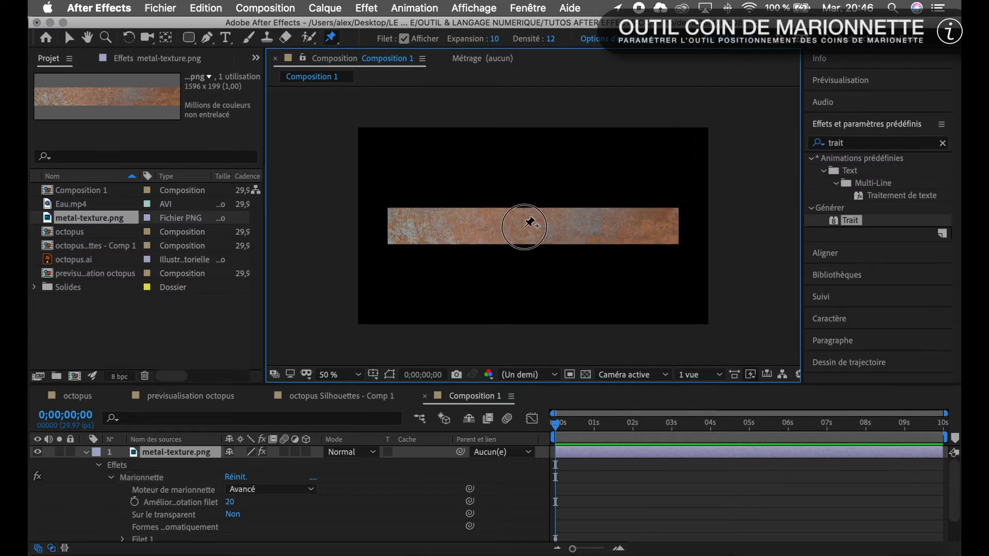
{"action": "left_click", "coordinate": [678, 225]}
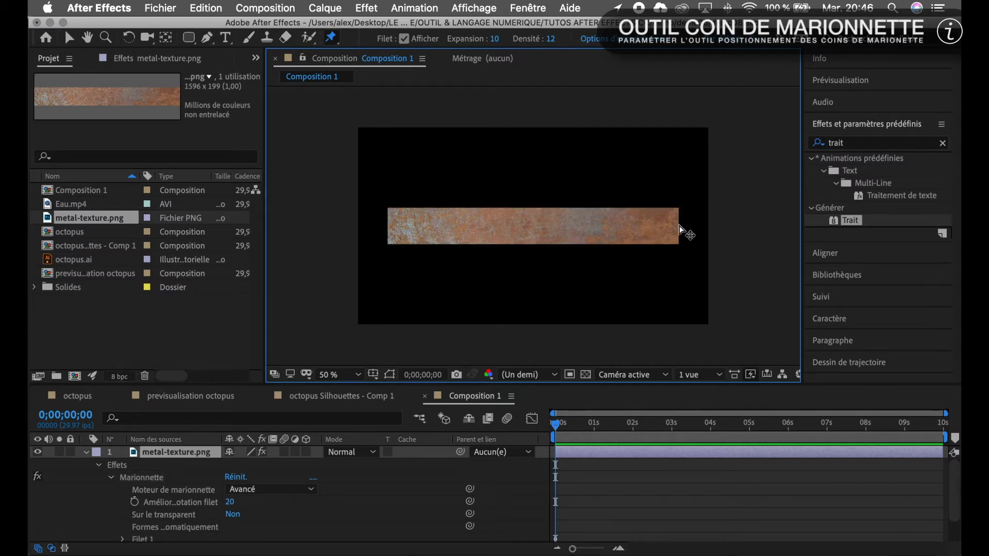
Compare the metal strip with the puppet mesh shown and hidden, leaving the mesh hidden
{"action": "left_click", "coordinate": [405, 40]}
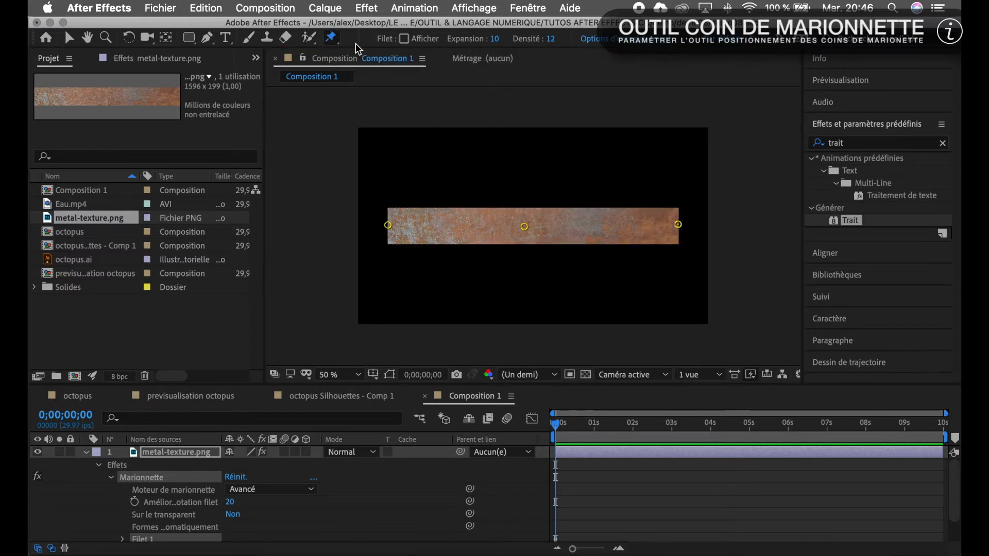
{"action": "left_click", "coordinate": [404, 39]}
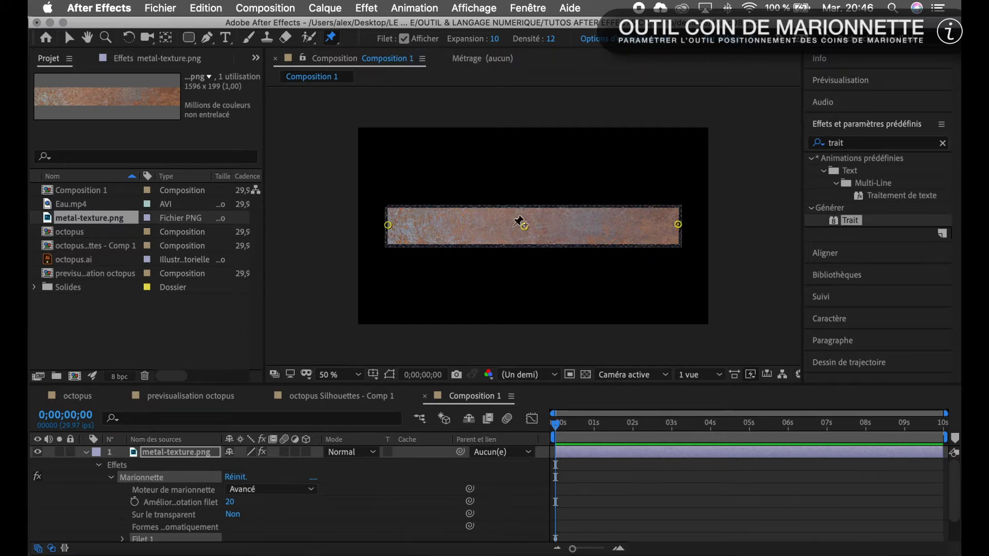
{"action": "left_click", "coordinate": [405, 38]}
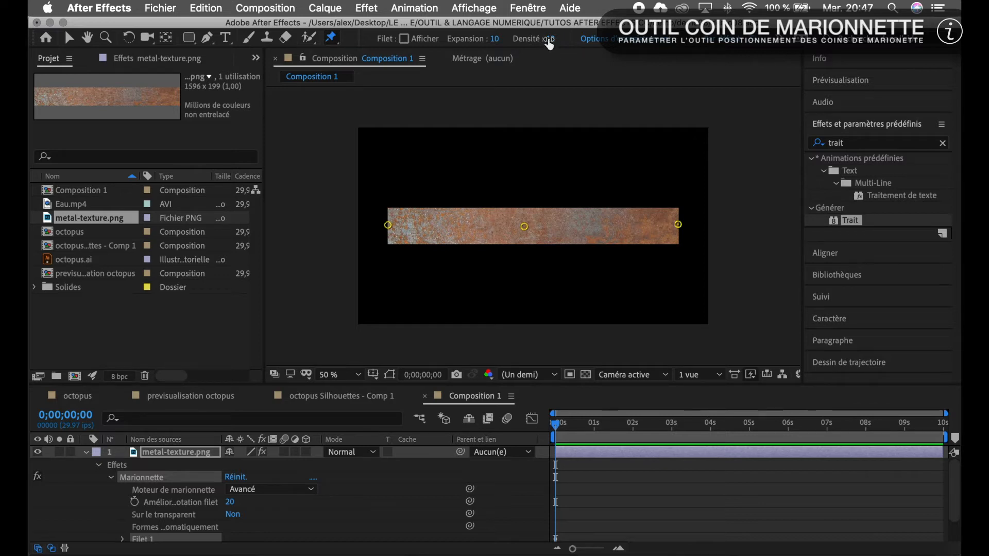
{"action": "mouse_move", "coordinate": [550, 45]}
{"action": "left_mouse_down"}
{"action": "mouse_move", "coordinate": [514, 43]}
{"action": "mouse_move", "coordinate": [560, 40]}
{"action": "left_mouse_up"}
Expand the deformation properties of Filet 1 and select puppet pins 1, 2 and 3 in turn to identify them on the strip
{"action": "scroll", "coordinate": [195, 502], "scroll_direction": "down", "scroll_amount": 2}
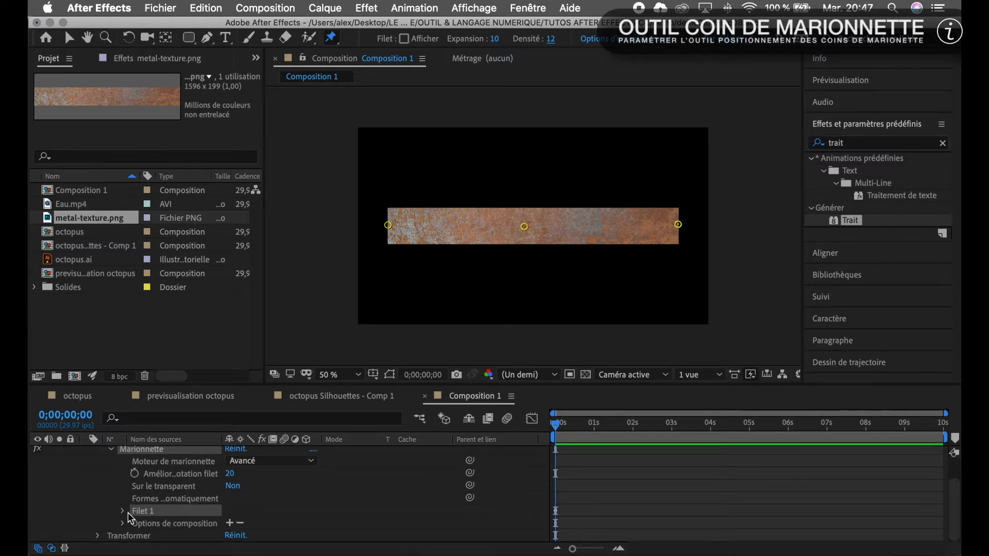
{"action": "left_click", "coordinate": [122, 511]}
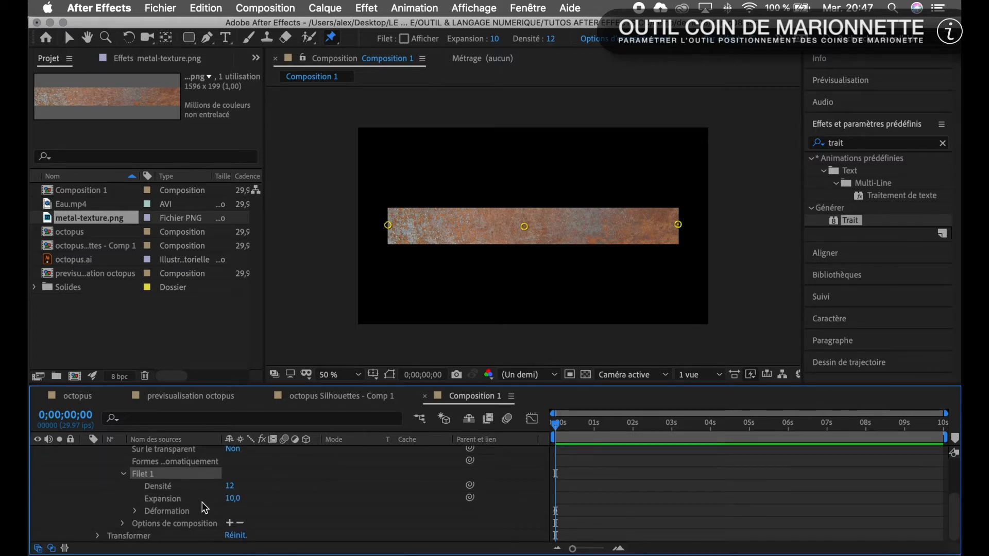
{"action": "left_click", "coordinate": [136, 511]}
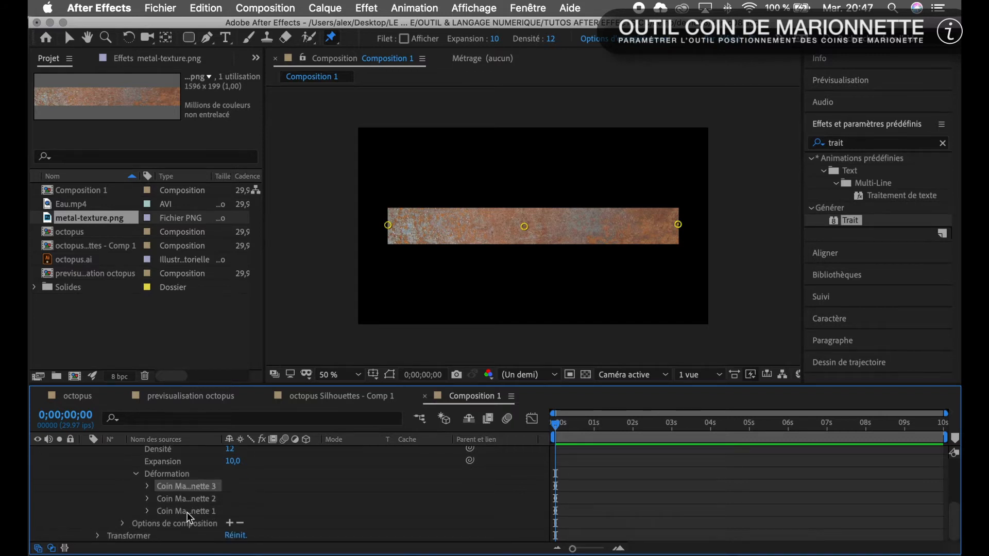
{"action": "left_click", "coordinate": [187, 511]}
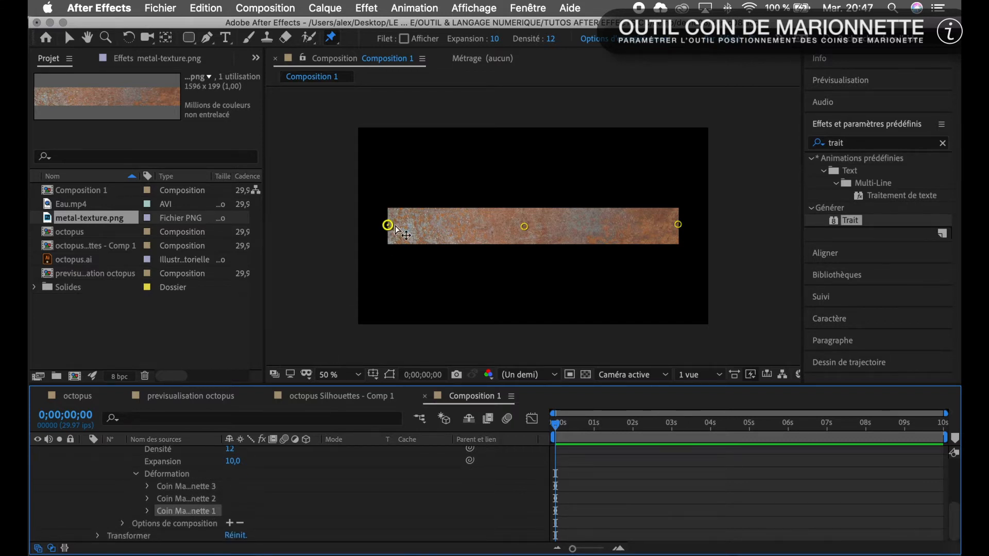
{"action": "left_click", "coordinate": [206, 497]}
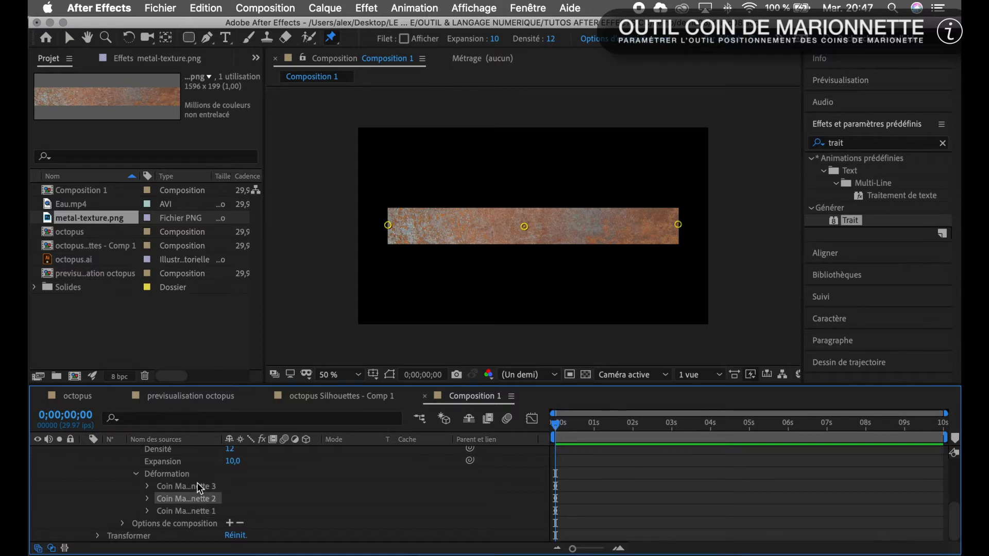
{"action": "left_click", "coordinate": [201, 486]}
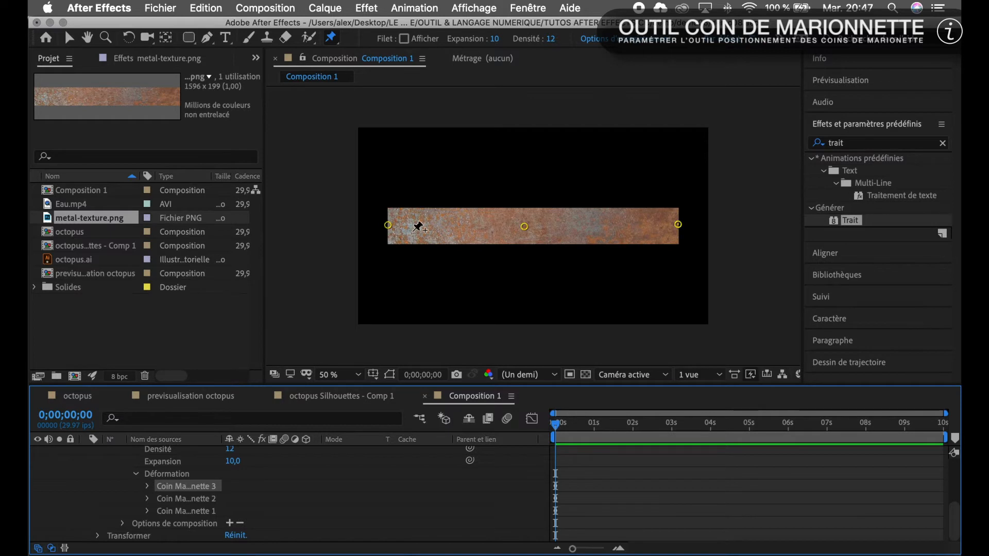
Bend the metal strip by moving its left pin up and slightly inward and its middle pin slightly down
{"action": "left_click", "coordinate": [69, 37]}
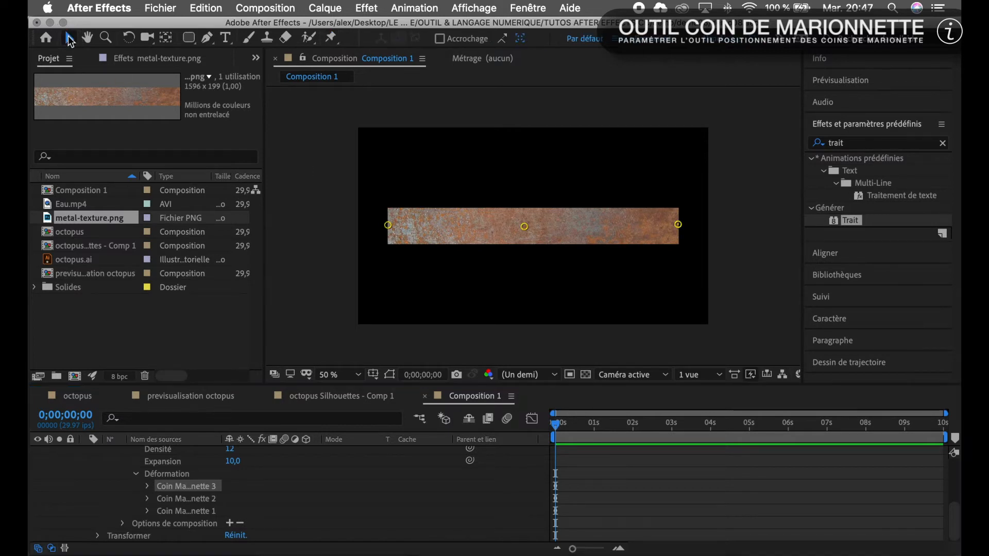
{"action": "left_click", "coordinate": [388, 226]}
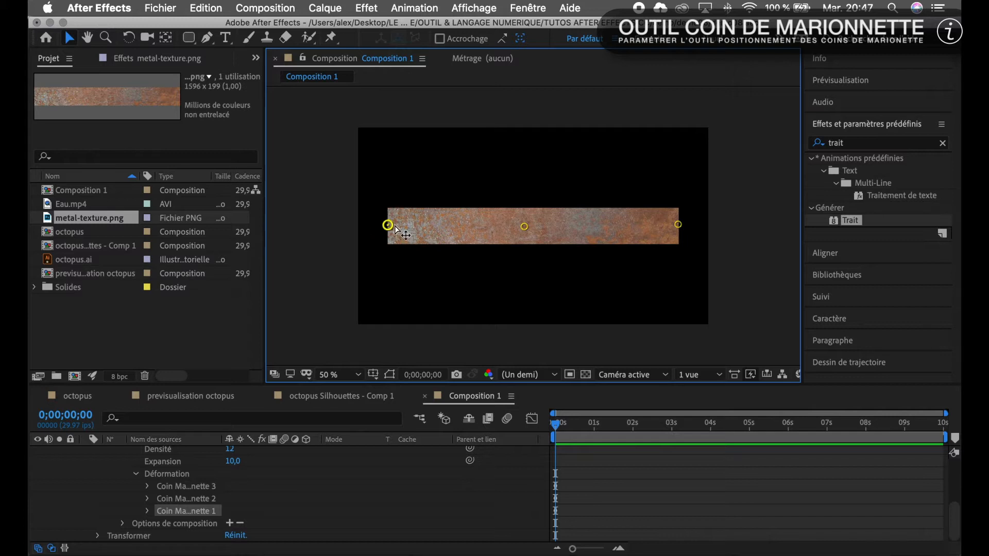
{"action": "left_click_drag", "start_coordinate": [389, 228], "coordinate": [412, 165]}
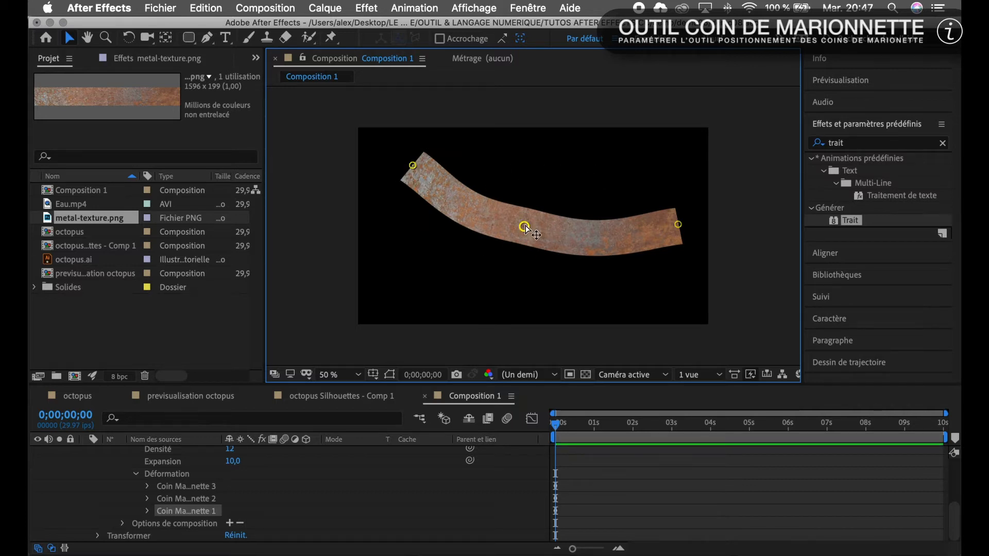
{"action": "left_click_drag", "start_coordinate": [524, 227], "coordinate": [517, 243]}
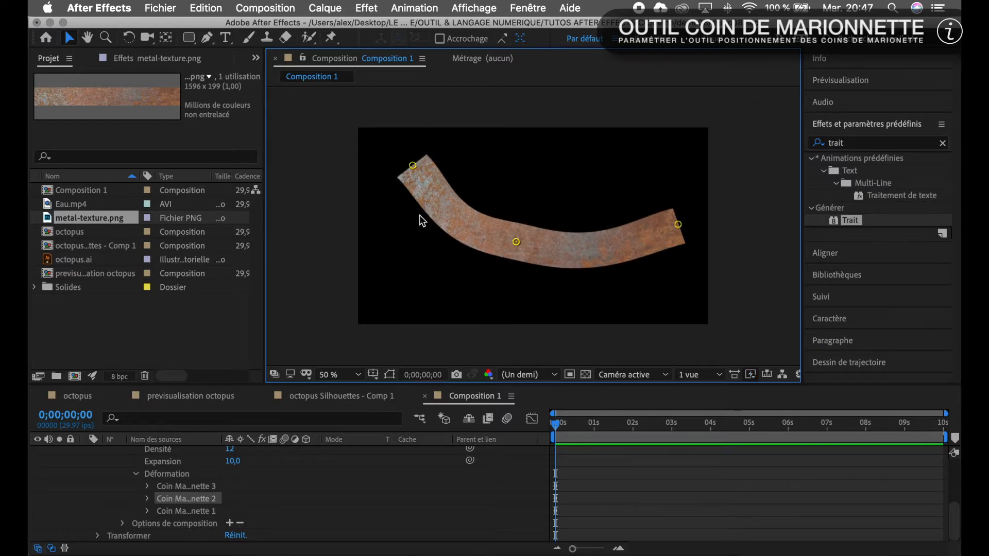
Set the puppet mesh expansion to 309, display the mesh and raise its expansion to 418
{"action": "left_click", "coordinate": [328, 39]}
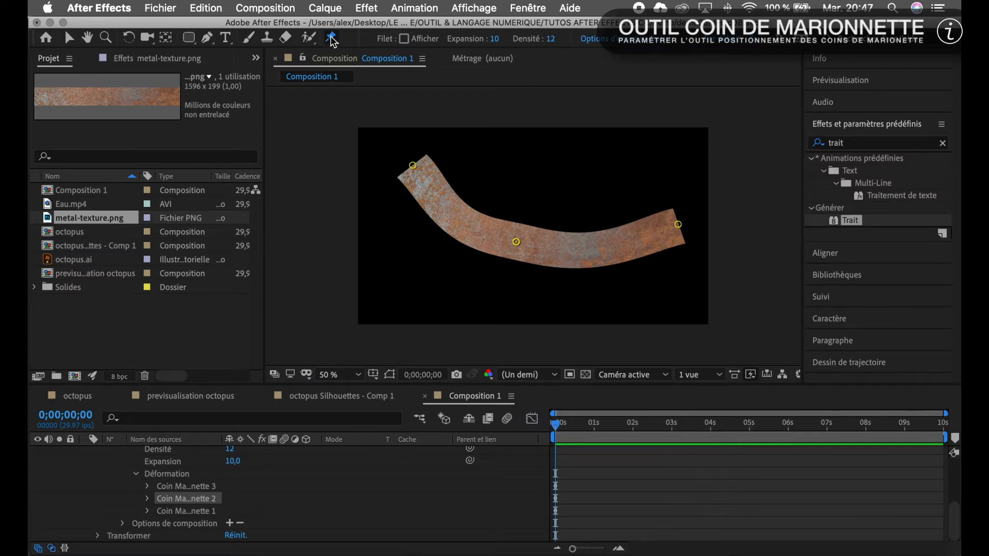
{"action": "left_click_drag", "start_coordinate": [494, 39], "coordinate": [698, 73]}
{"action": "left_click_drag", "start_coordinate": [497, 39], "coordinate": [552, 49]}
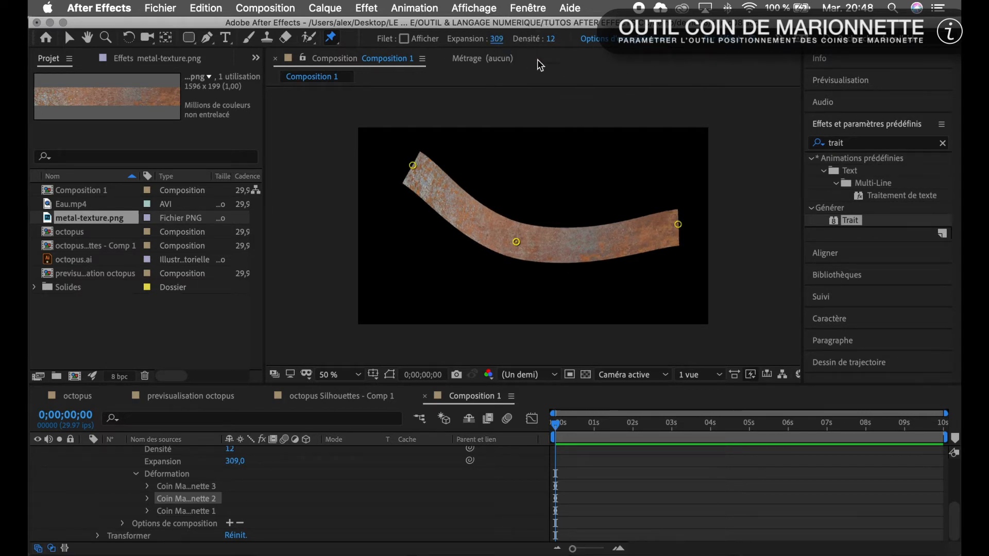
{"action": "left_click", "coordinate": [405, 39]}
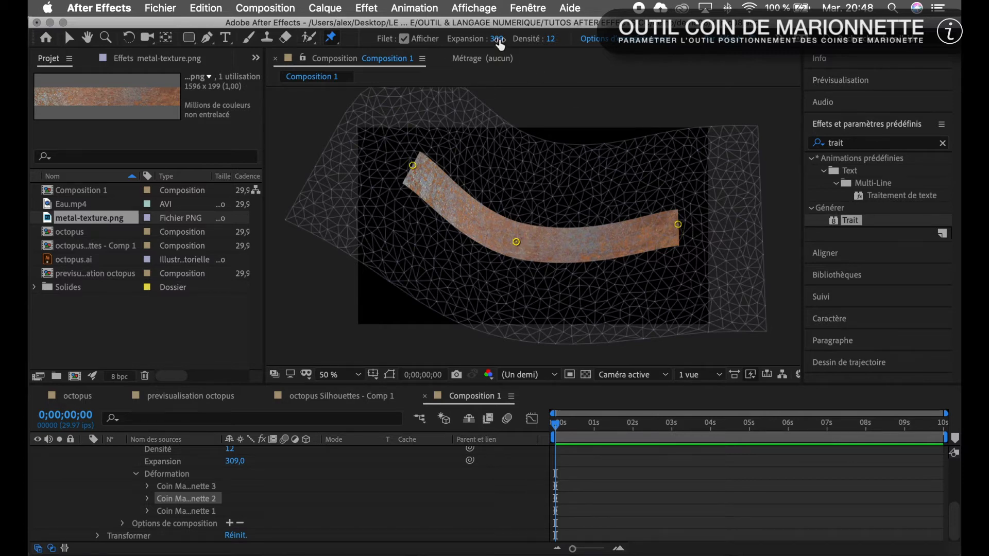
{"action": "left_click_drag", "start_coordinate": [497, 39], "coordinate": [592, 51]}
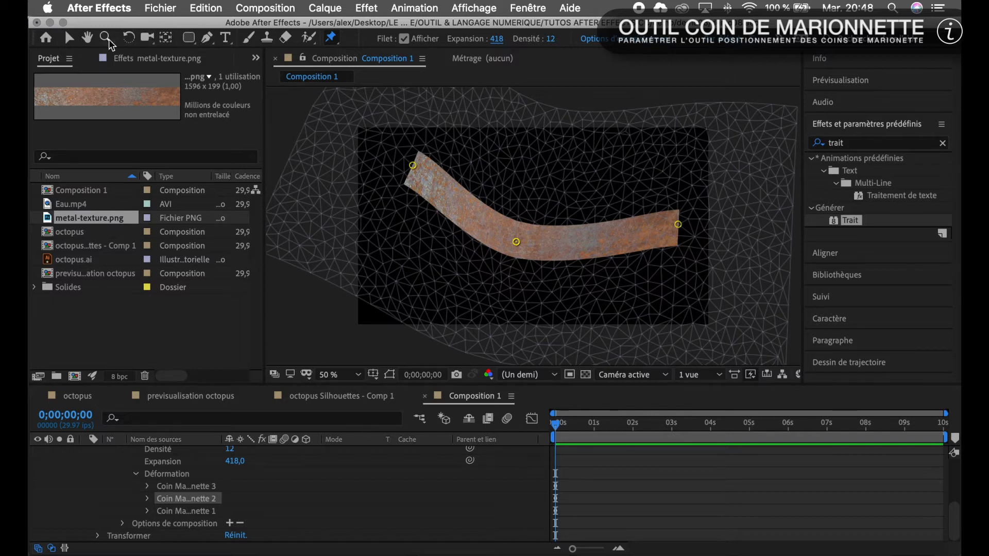
Deepen the strip's curve by moving the middle pin further down and the right pin up and inward
{"action": "left_click", "coordinate": [70, 38]}
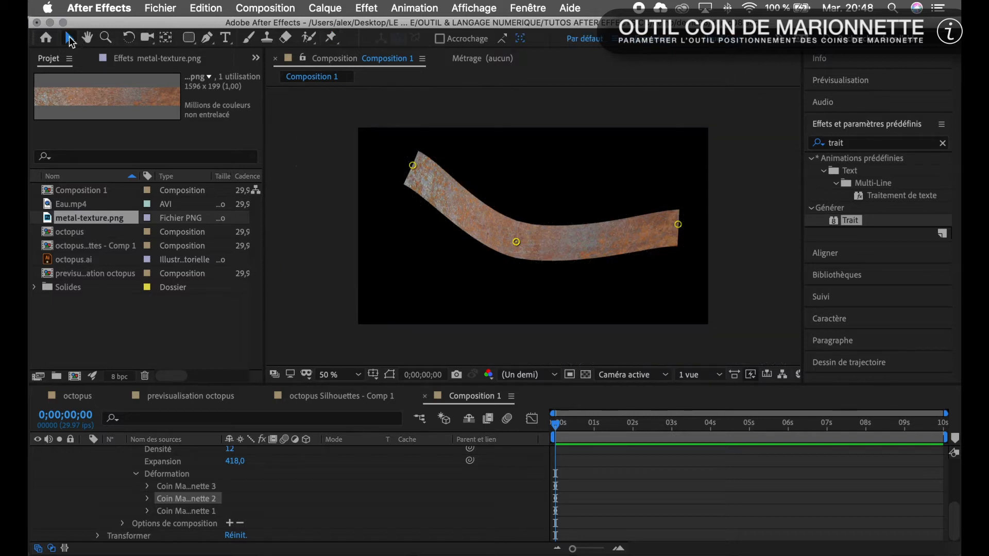
{"action": "left_click", "coordinate": [516, 242]}
{"action": "left_click_drag", "start_coordinate": [516, 242], "coordinate": [512, 258]}
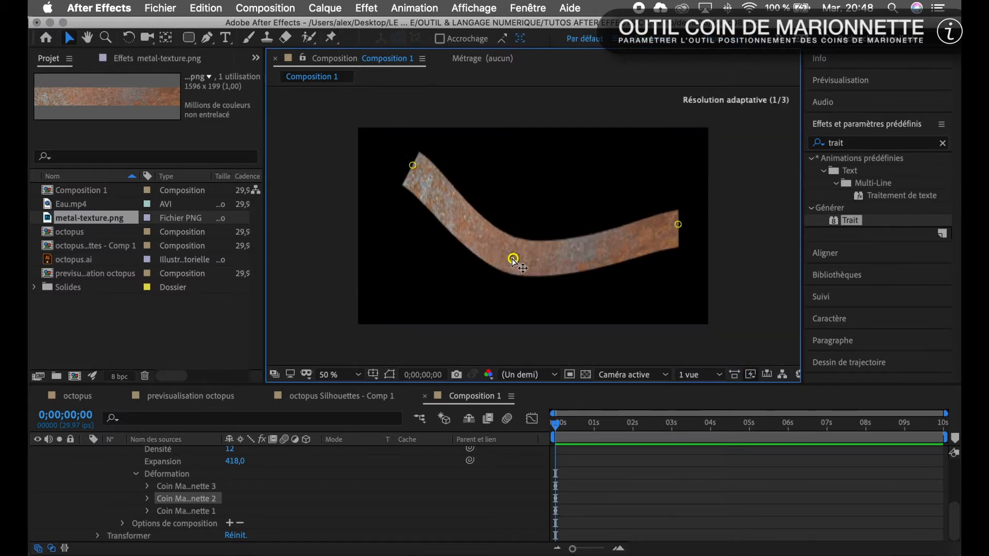
{"action": "left_click_drag", "start_coordinate": [678, 224], "coordinate": [656, 197]}
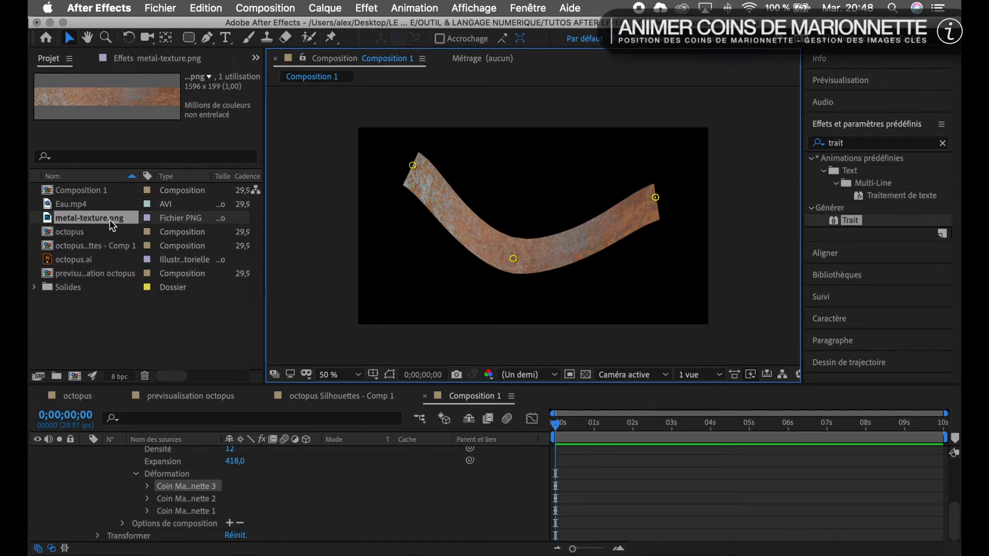
Delete Composition 1 from the project and confirm the deletion
{"action": "left_click", "coordinate": [102, 189]}
{"action": "key", "text": "Delete"}
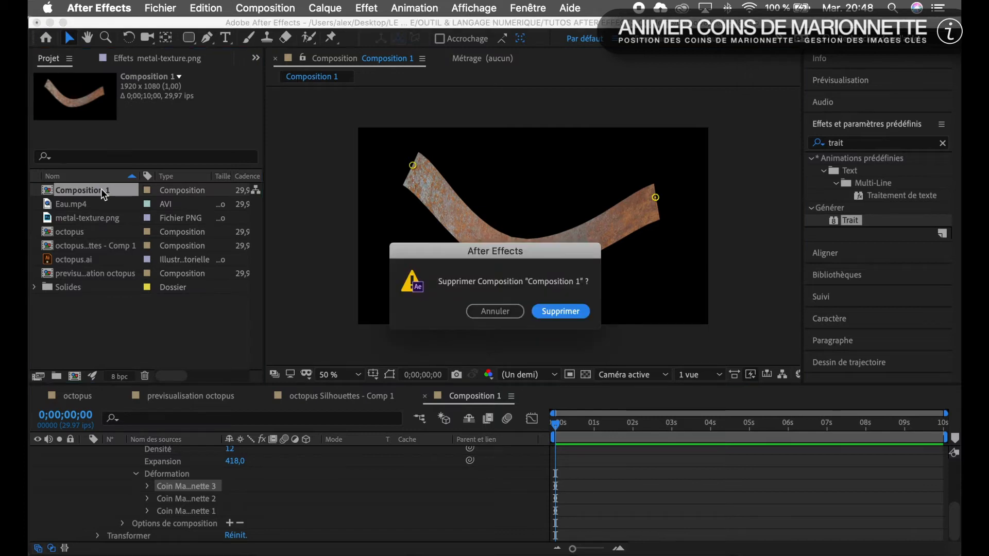
{"action": "left_click", "coordinate": [549, 311]}
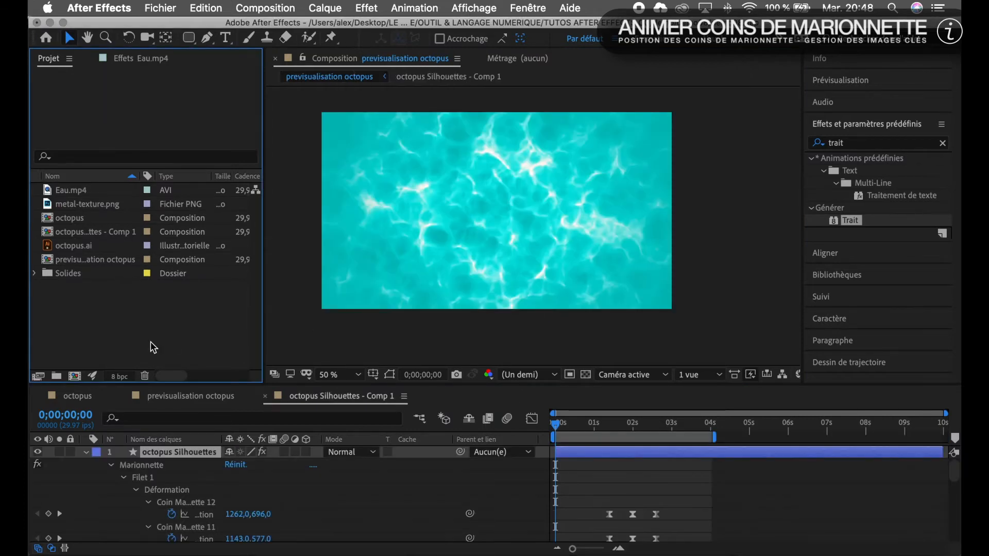
Play a preview of the previsualisation octopus composition to examine the octopus animation, and stop the playback
{"action": "left_click", "coordinate": [202, 396]}
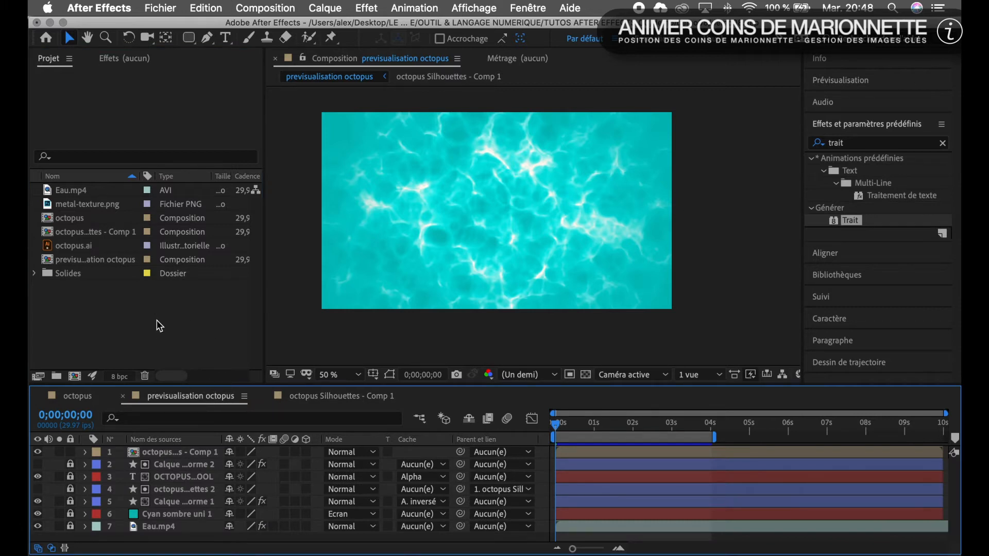
{"action": "key", "text": "space"}
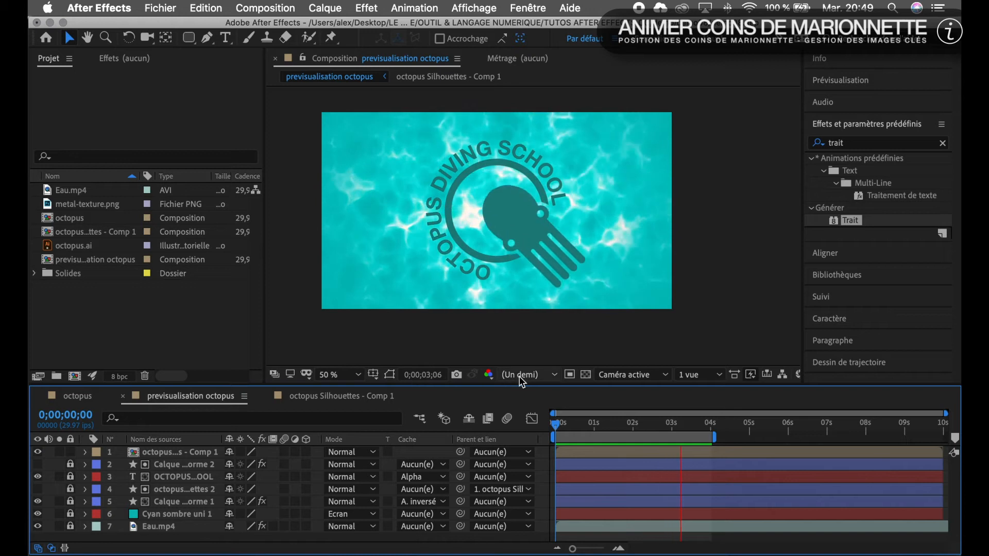
{"action": "key", "text": "space"}
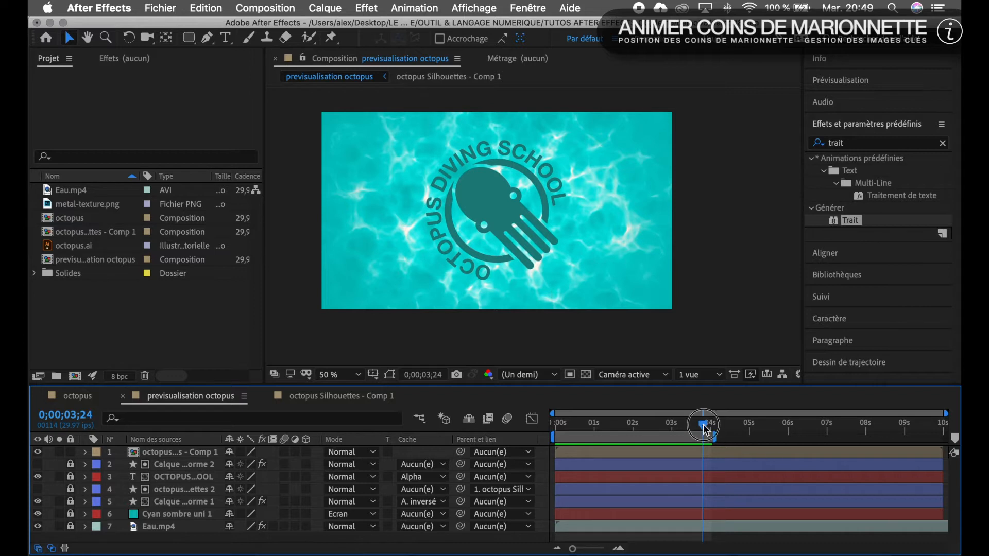
Show the position keyframes of the octopus Silhouettes layer in the octopus composition, with the current time at the first frame
{"action": "mouse_move", "coordinate": [703, 424]}
{"action": "left_mouse_down"}
{"action": "mouse_move", "coordinate": [589, 423]}
{"action": "mouse_move", "coordinate": [693, 439]}
{"action": "left_mouse_up"}
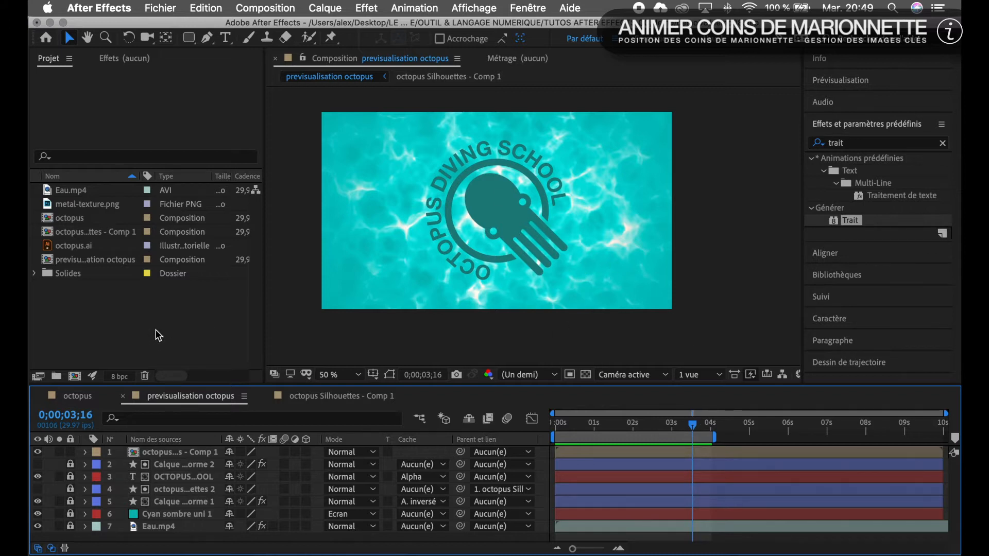
{"action": "left_click", "coordinate": [72, 394]}
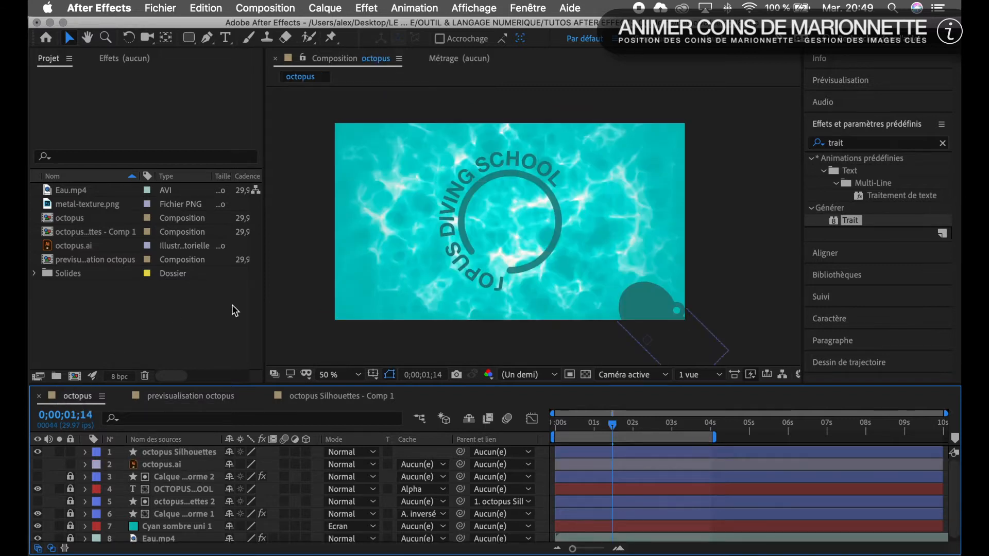
{"action": "left_click_drag", "start_coordinate": [617, 427], "coordinate": [540, 430]}
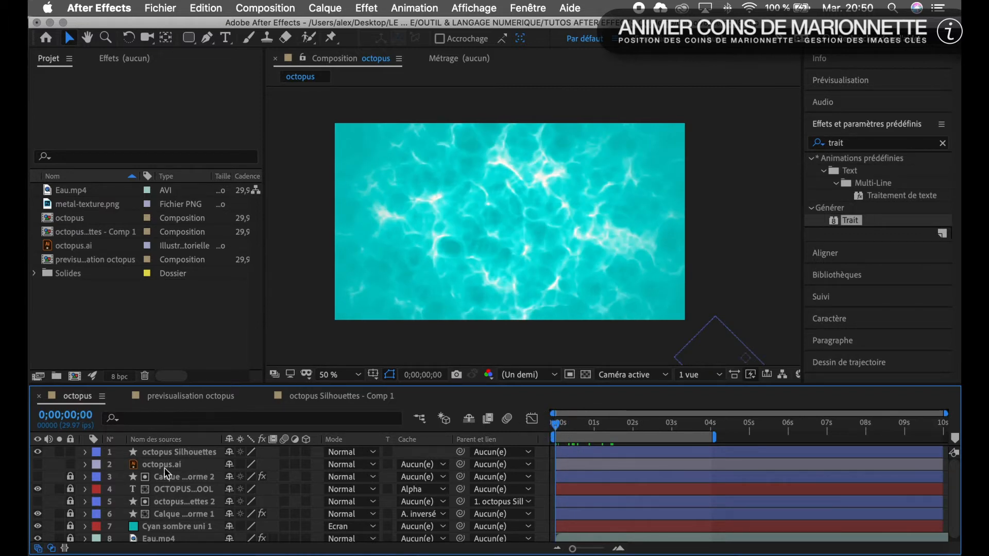
{"action": "left_click", "coordinate": [193, 452]}
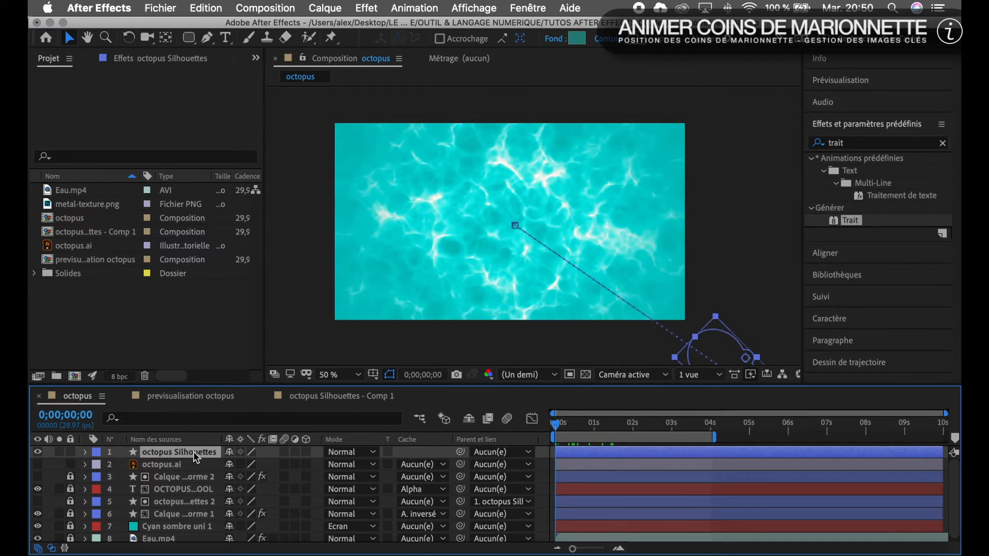
{"action": "key", "text": "p"}
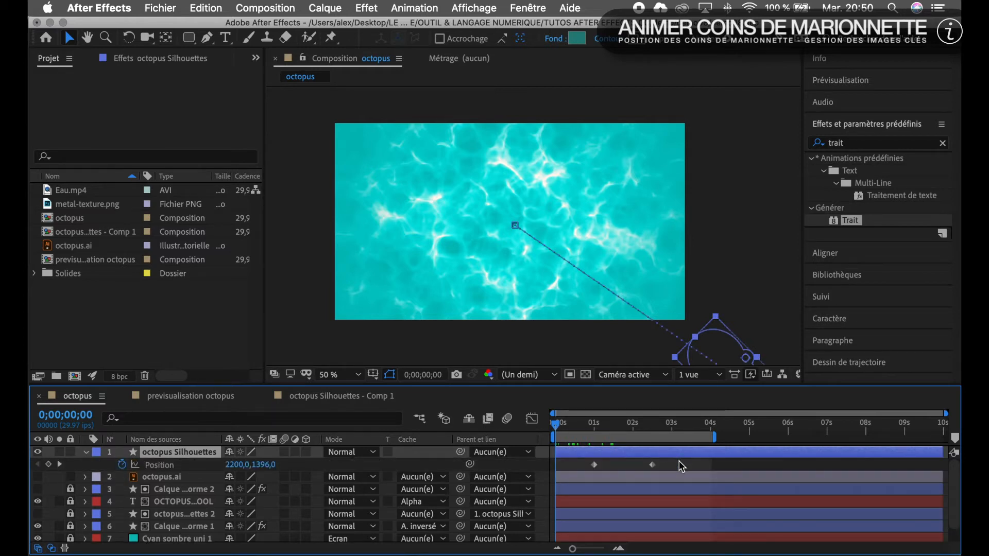
Try deleting both octopus Silhouettes position keyframes at the first frame, and undo the deletion
{"action": "left_click_drag", "start_coordinate": [681, 467], "coordinate": [582, 469]}
{"action": "key", "text": "Delete"}
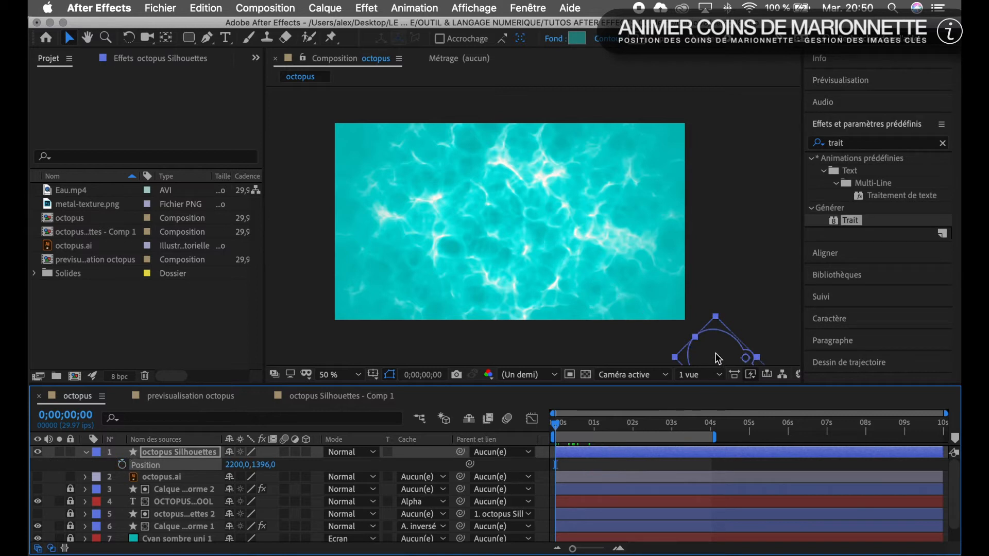
{"action": "key", "text": "super+z"}
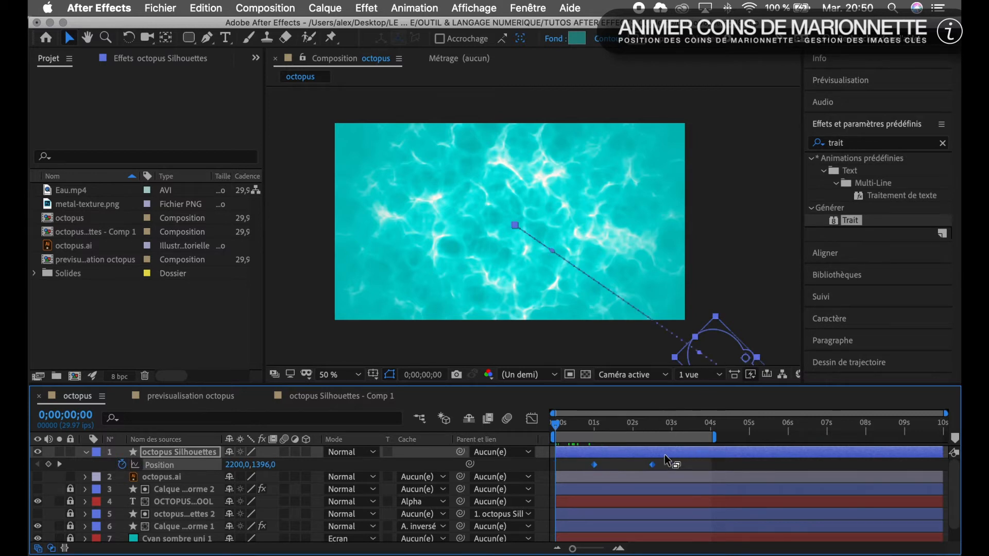
Delete both position keyframes of octopus Silhouettes with the current time at 0;00;02;15, and collapse the layer's properties
{"action": "left_click", "coordinate": [637, 423]}
{"action": "left_click_drag", "start_coordinate": [638, 429], "coordinate": [652, 424]}
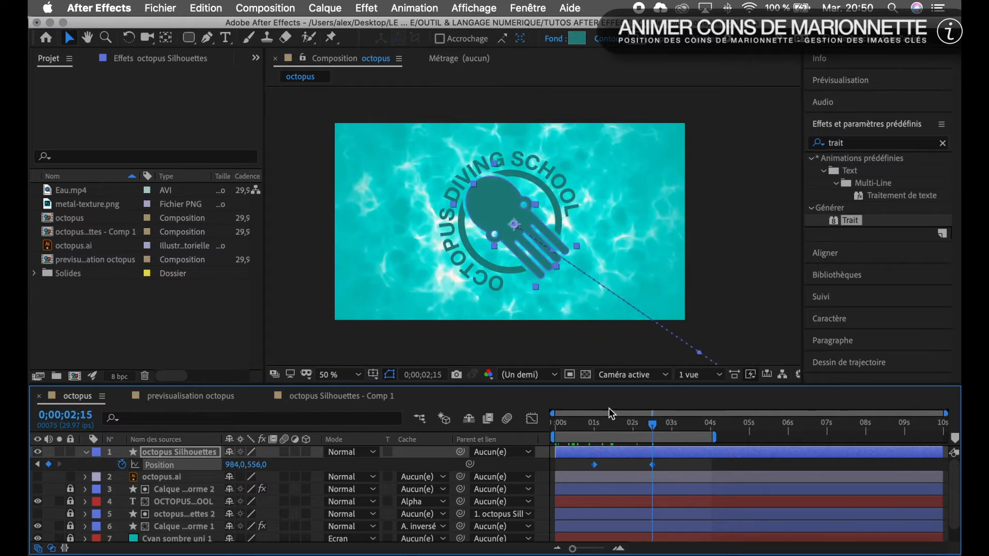
{"action": "left_click", "coordinate": [616, 464]}
{"action": "left_click_drag", "start_coordinate": [573, 464], "coordinate": [671, 466]}
{"action": "key", "text": "Delete"}
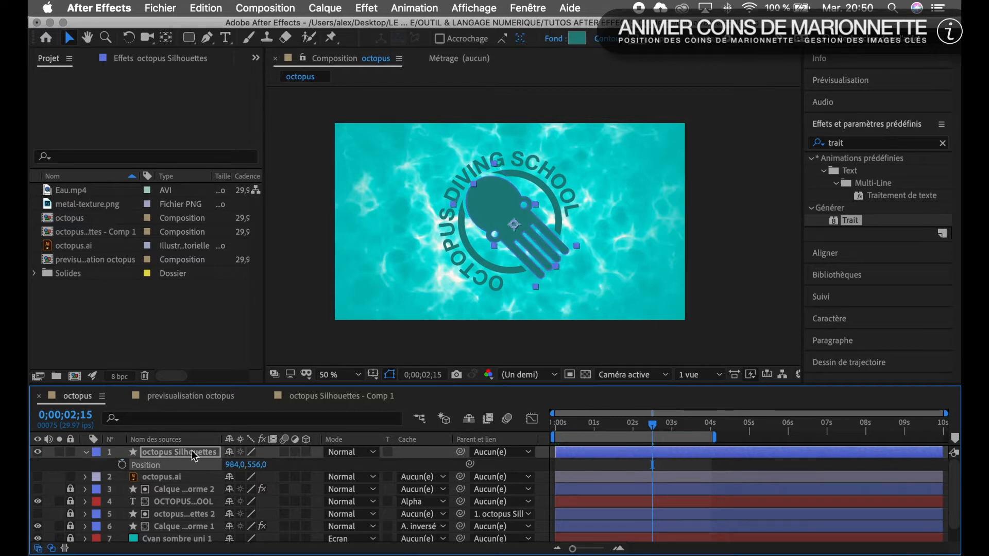
{"action": "left_click", "coordinate": [177, 453]}
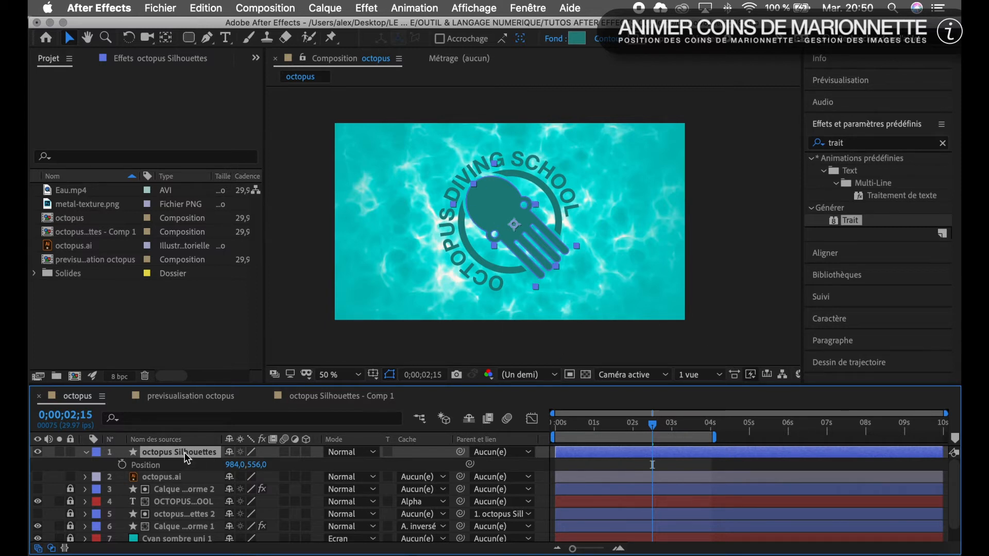
{"action": "key", "text": "p"}
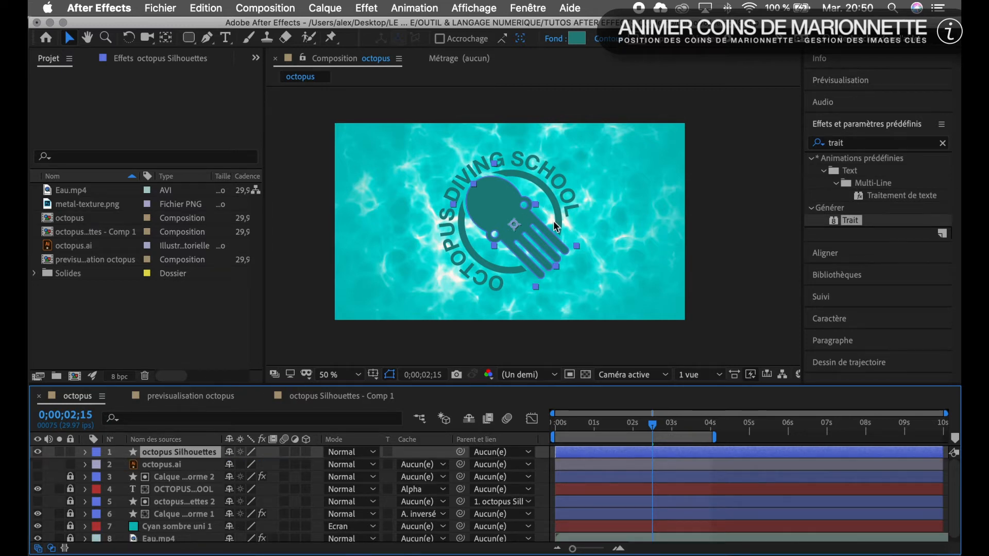
Place three puppet position pins on octopus Silhouettes along the lower-left outer tentacle, at its base, middle and tip
{"action": "left_click", "coordinate": [355, 375]}
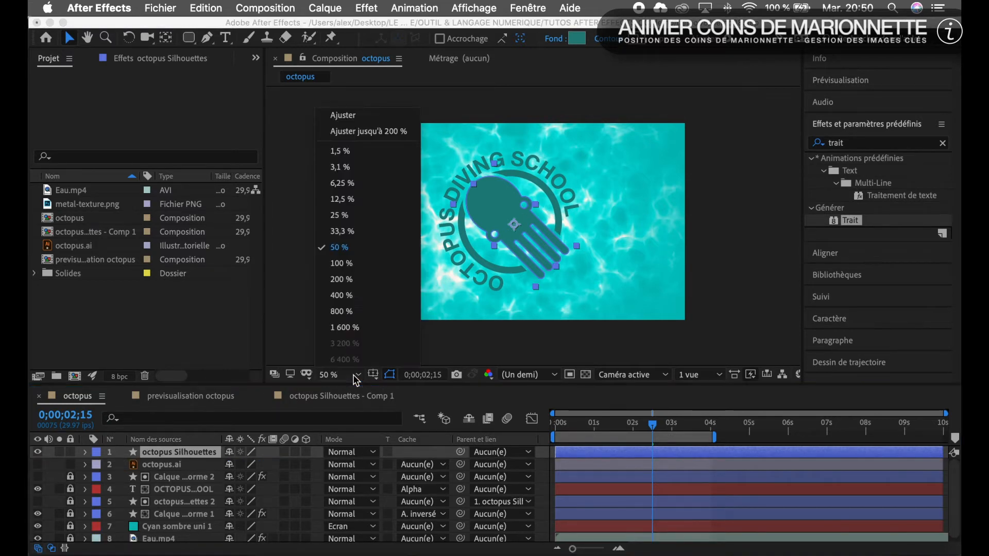
{"action": "left_click", "coordinate": [360, 116]}
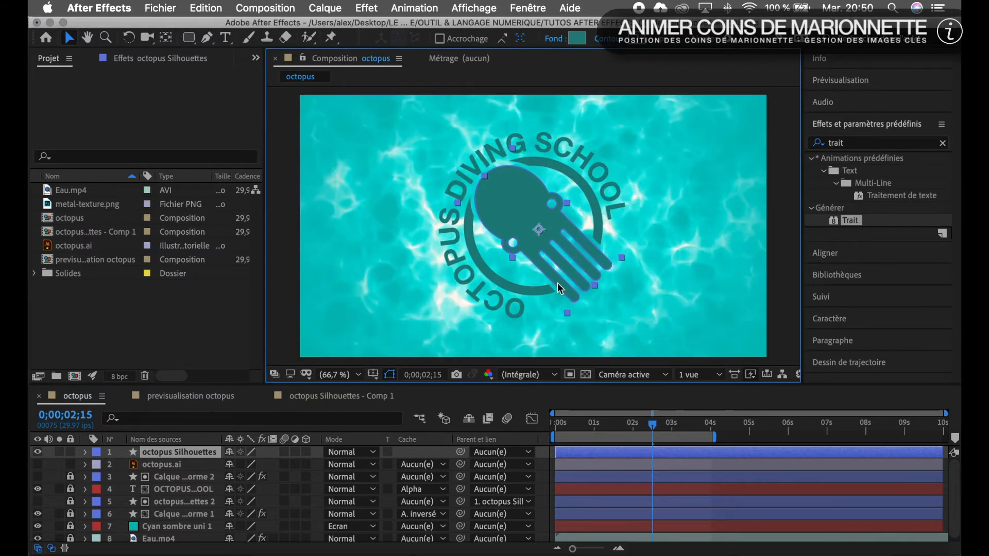
{"action": "key", "text": "period"}
{"action": "key", "text": "period"}
{"action": "key", "text": "period"}
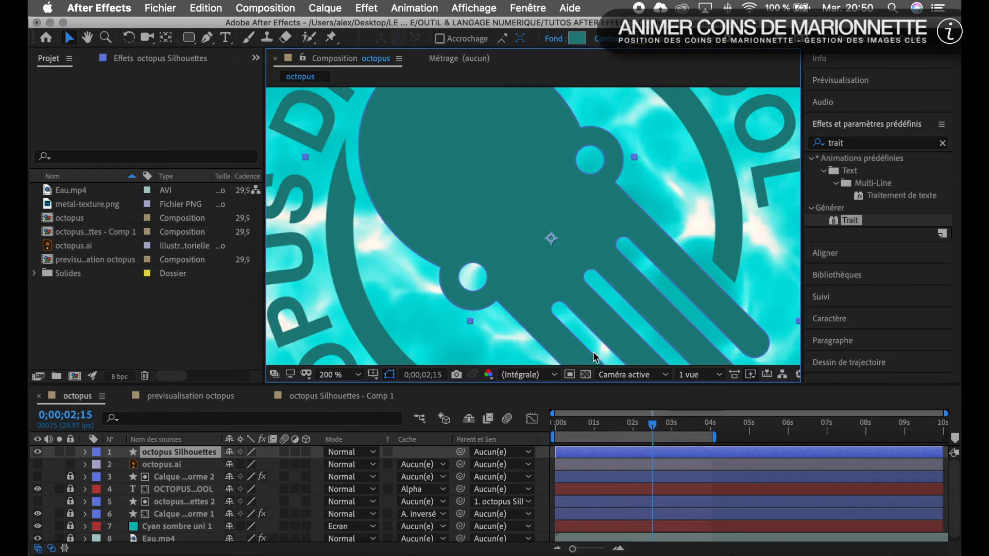
{"action": "left_click_drag", "start_coordinate": [577, 384], "coordinate": [566, 484]}
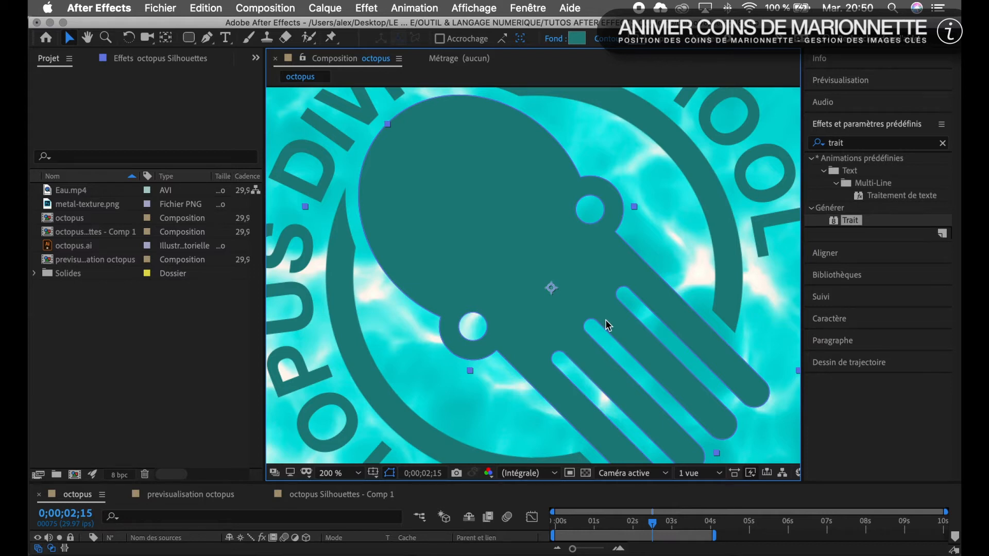
{"action": "key", "text": "space"}
{"action": "left_click_drag", "start_coordinate": [605, 321], "coordinate": [546, 257]}
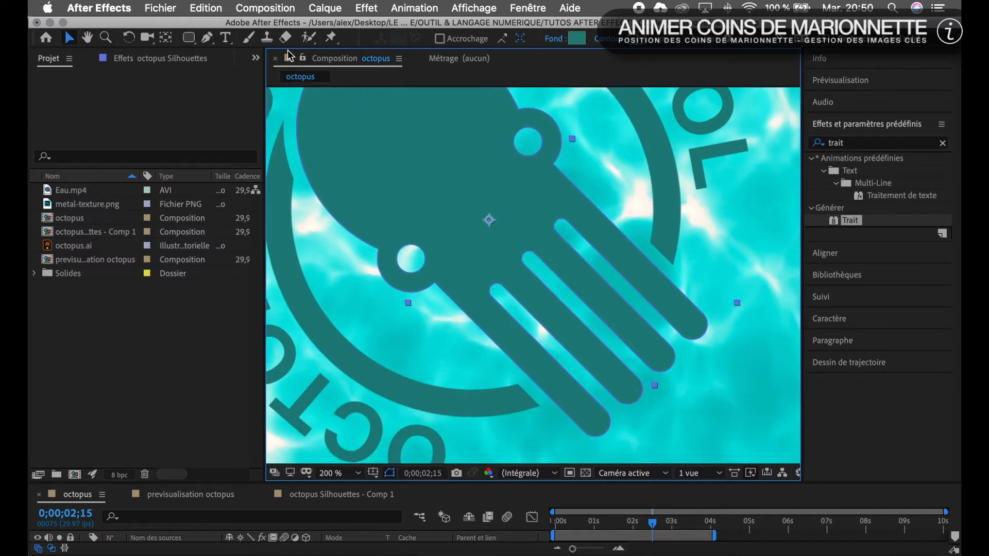
{"action": "left_click", "coordinate": [331, 37]}
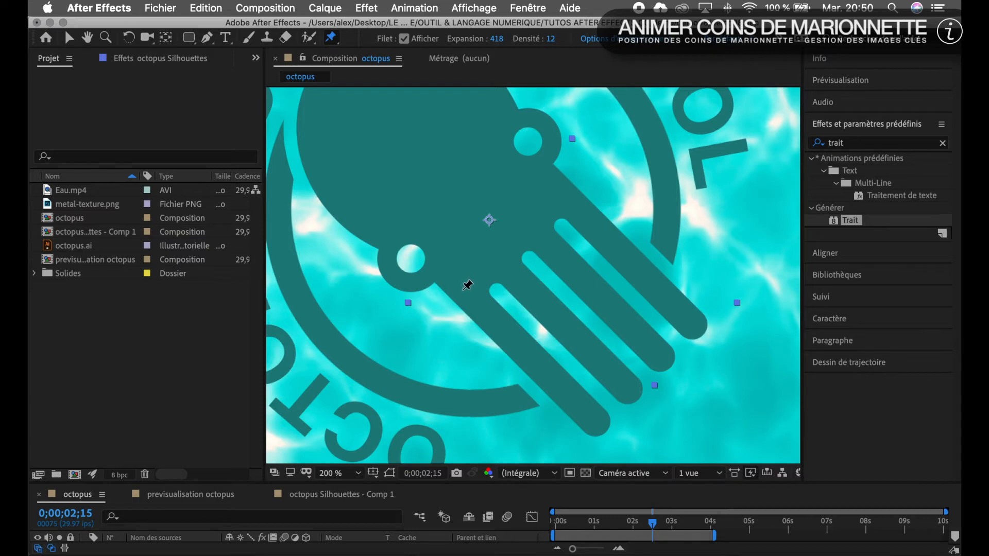
{"action": "left_click", "coordinate": [464, 289]}
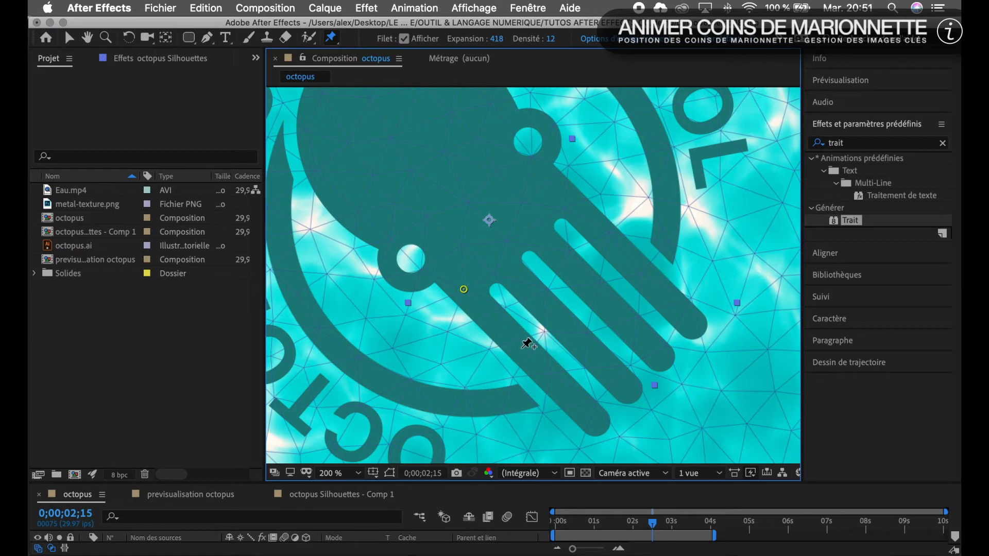
{"action": "left_click", "coordinate": [528, 354]}
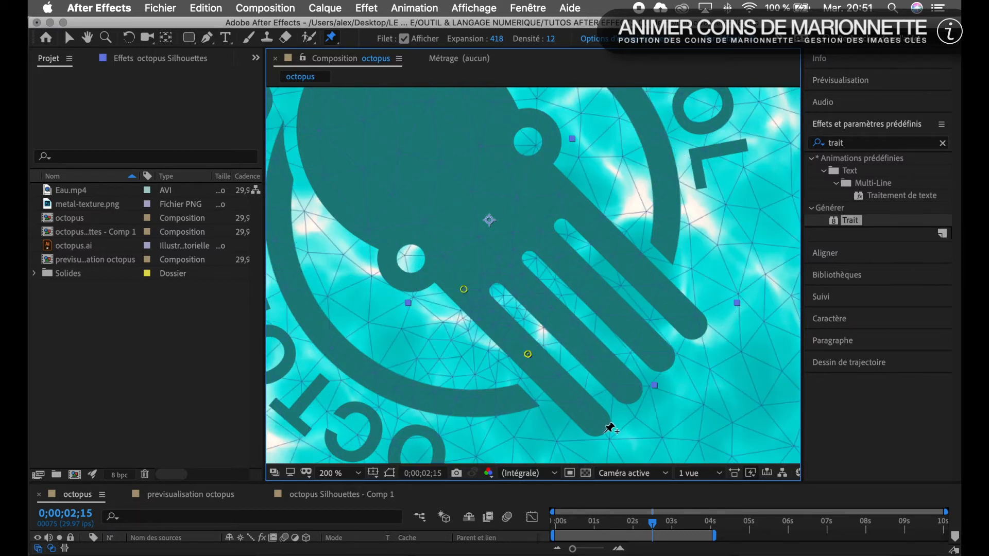
{"action": "left_click", "coordinate": [604, 432]}
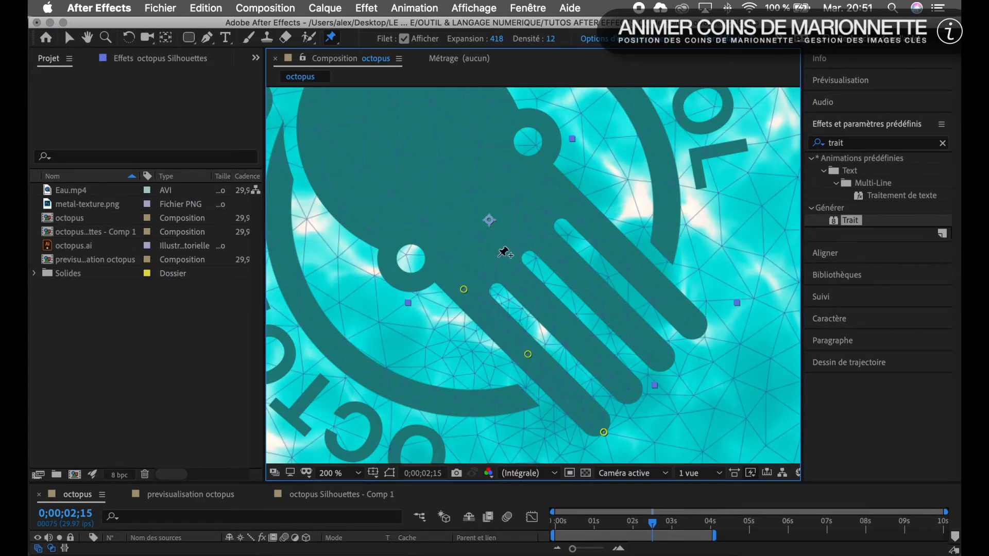
Add three puppet pins along the second tentacle from the lower left, at its base, middle and tip
{"action": "left_click", "coordinate": [497, 256]}
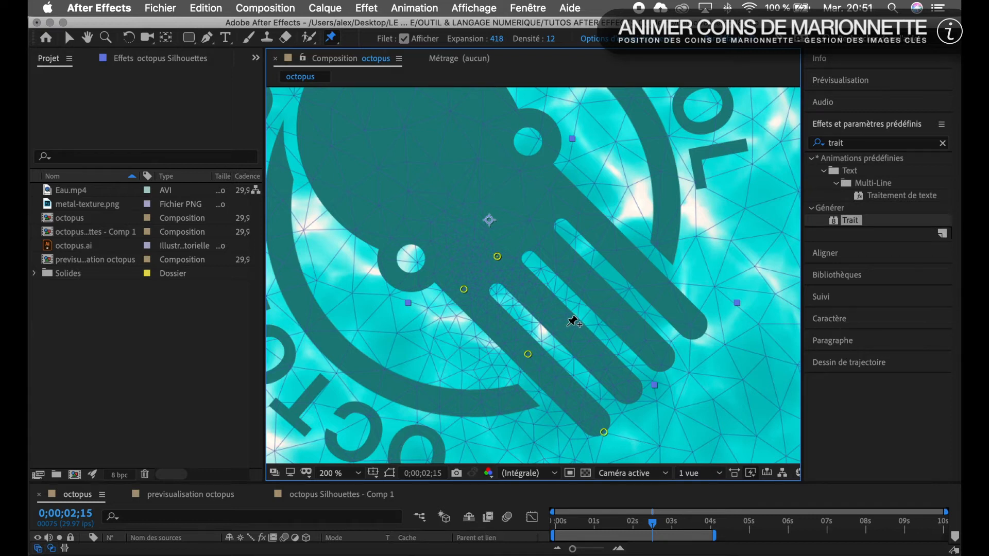
{"action": "left_click", "coordinate": [565, 324]}
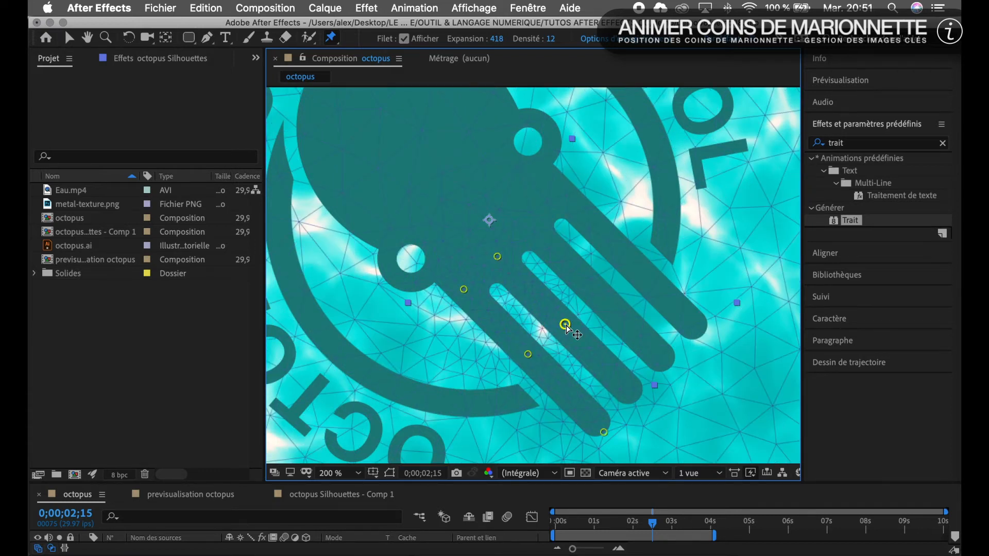
{"action": "left_click", "coordinate": [638, 399]}
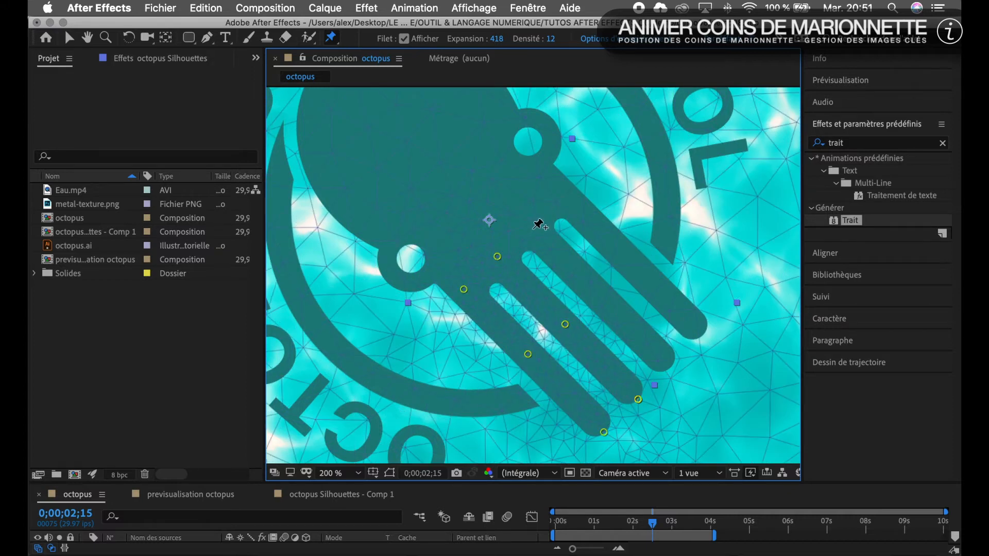
Add three puppet pins along the third tentacle from the lower left, at its base, middle and tip
{"action": "left_click", "coordinate": [534, 228]}
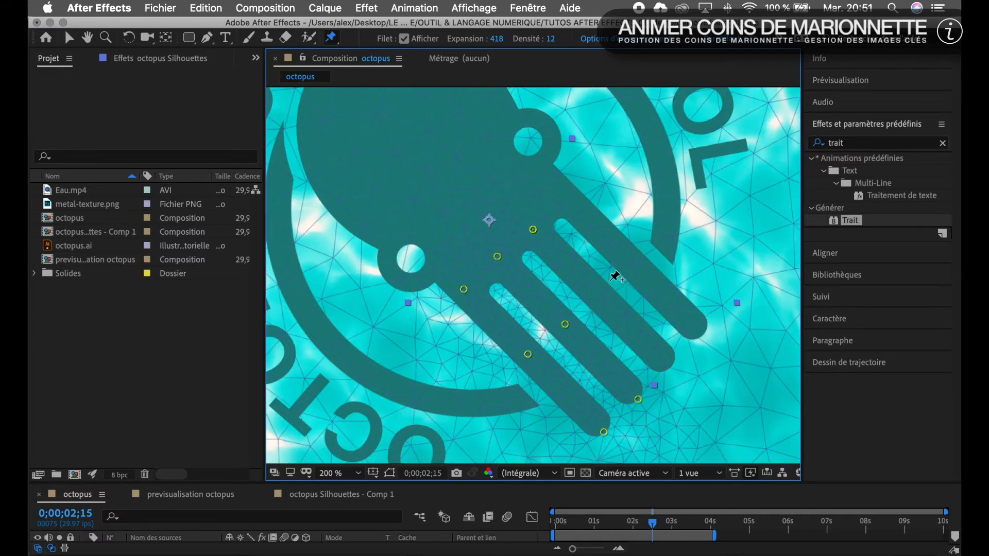
{"action": "left_click", "coordinate": [600, 295]}
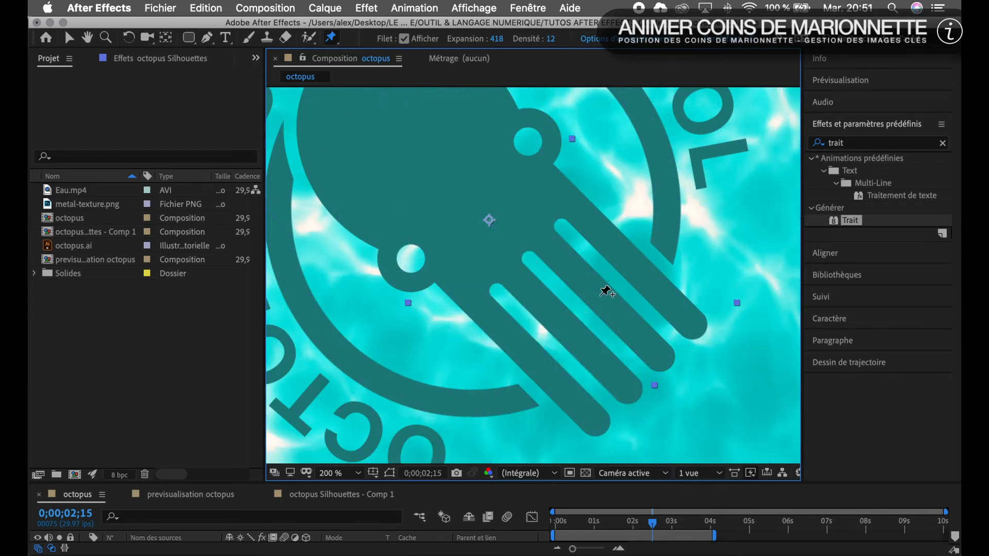
{"action": "left_click", "coordinate": [673, 366]}
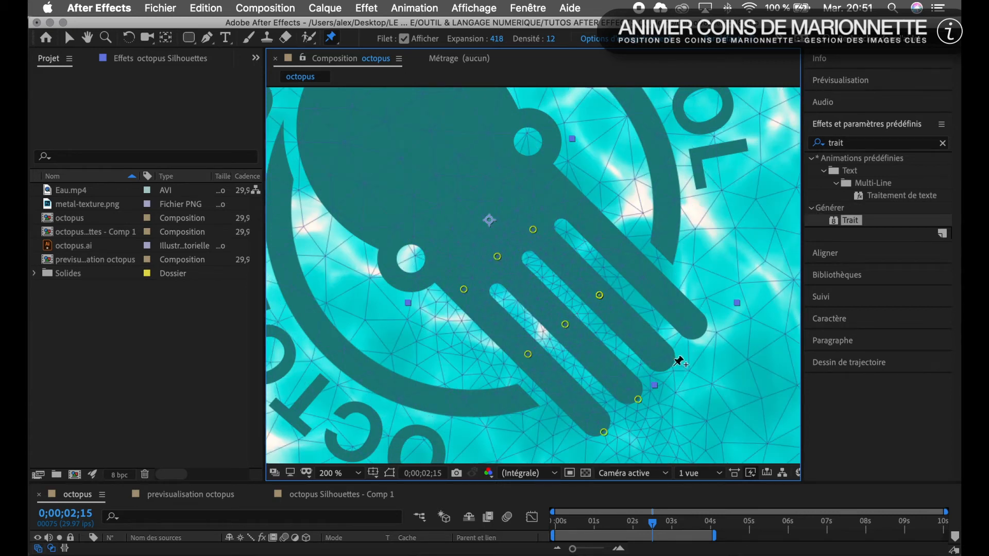
{"action": "key", "text": "super+shift+a"}
{"action": "left_click", "coordinate": [674, 367]}
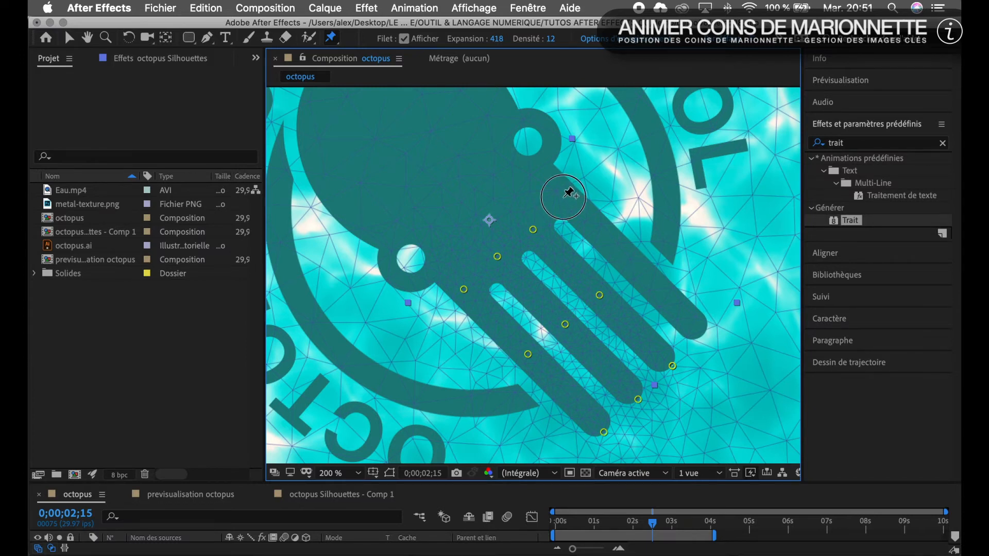
Add three puppet pins along the upper-right outer tentacle, at its base, middle and tip
{"action": "key", "text": "super+shift+a"}
{"action": "left_click", "coordinate": [563, 198]}
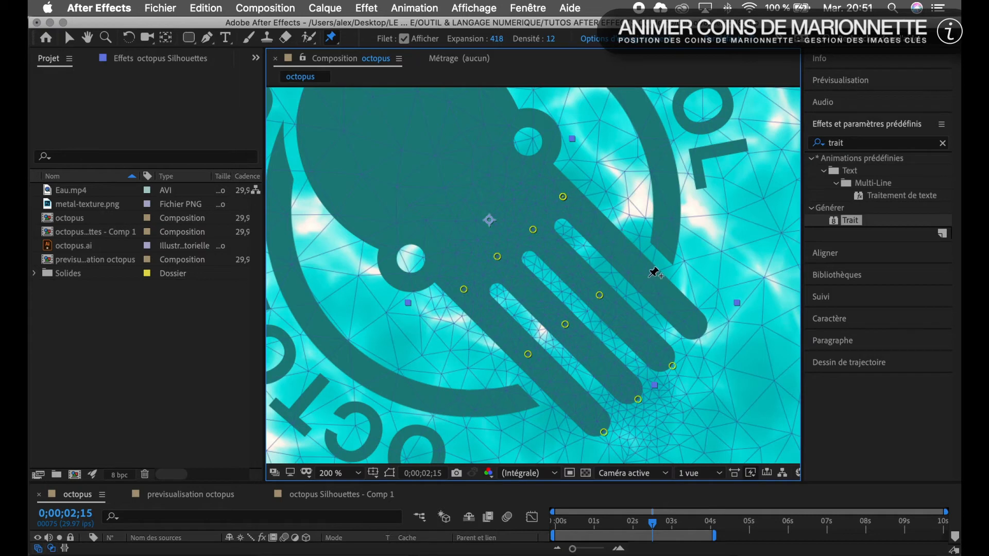
{"action": "left_click", "coordinate": [633, 265]}
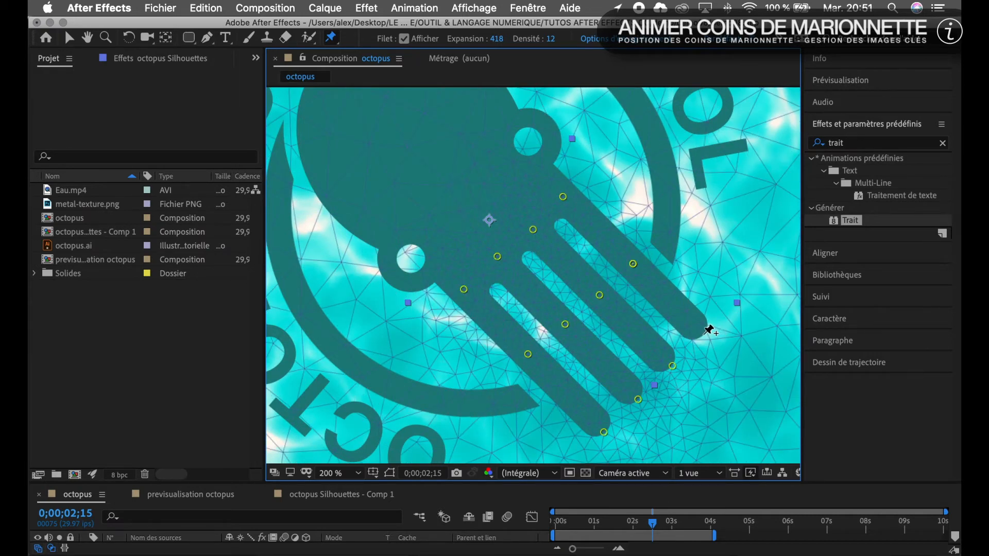
{"action": "key", "text": "super+shift+a"}
{"action": "left_click", "coordinate": [704, 338]}
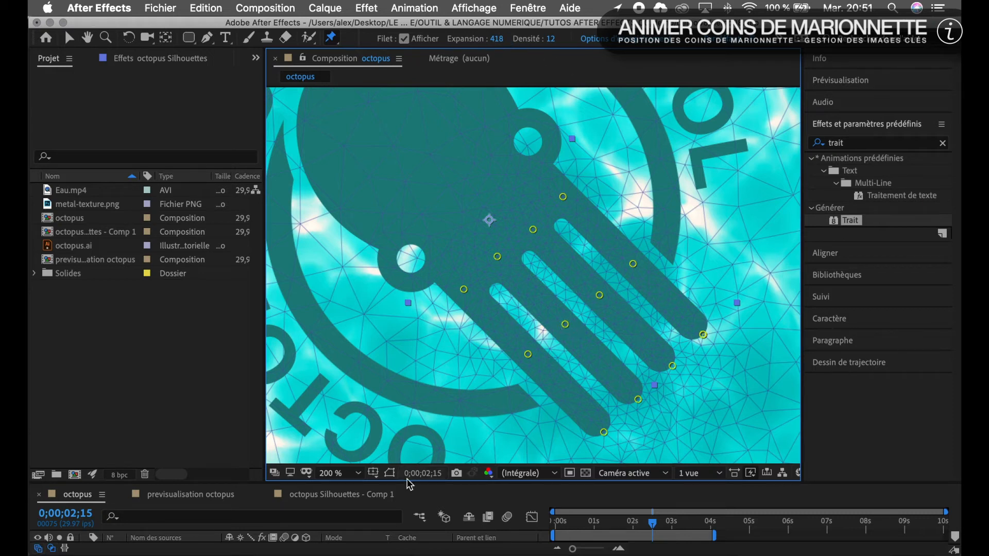
Hide the puppet mesh display while viewing the whole composition at 50 %
{"action": "key", "text": "comma"}
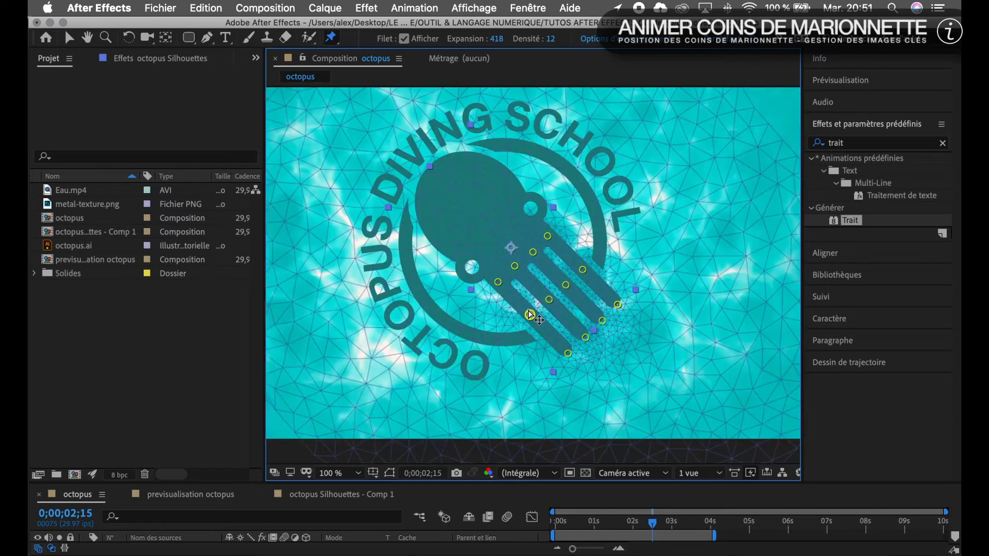
{"action": "key", "text": "comma"}
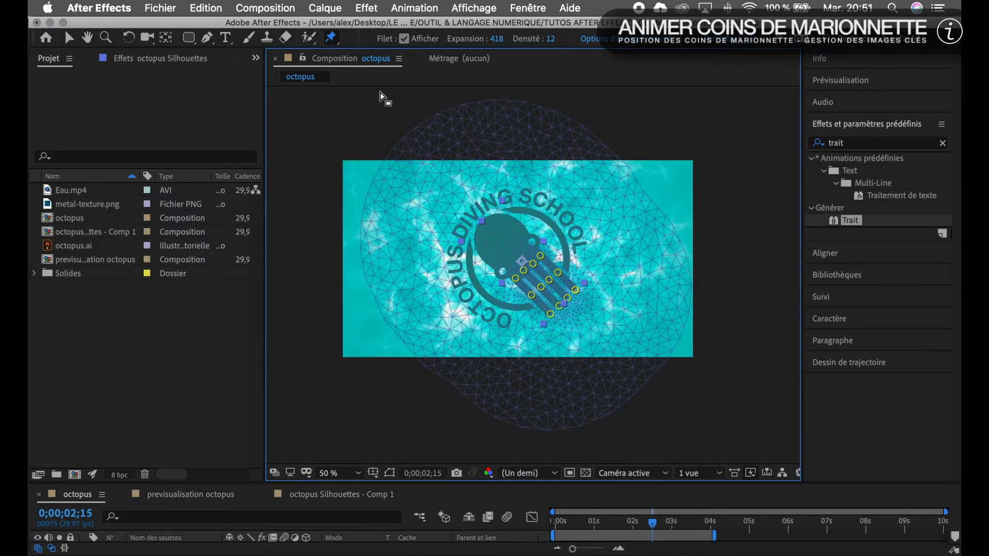
{"action": "left_click", "coordinate": [404, 39]}
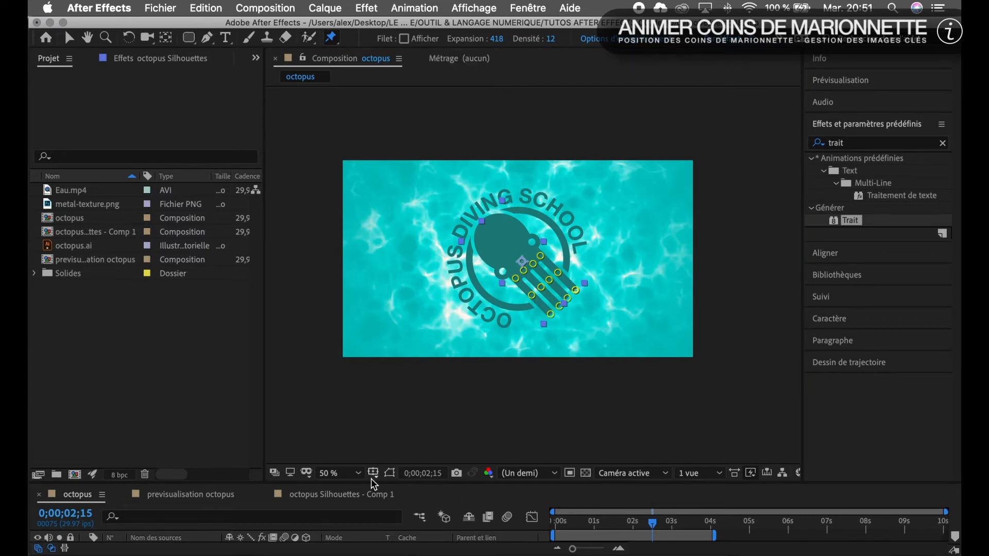
Enlarge the timeline area and reveal the keyframed puppet pin properties of the octopus Silhouettes layer
{"action": "left_click_drag", "start_coordinate": [372, 483], "coordinate": [386, 346]}
{"action": "left_click", "coordinate": [197, 420]}
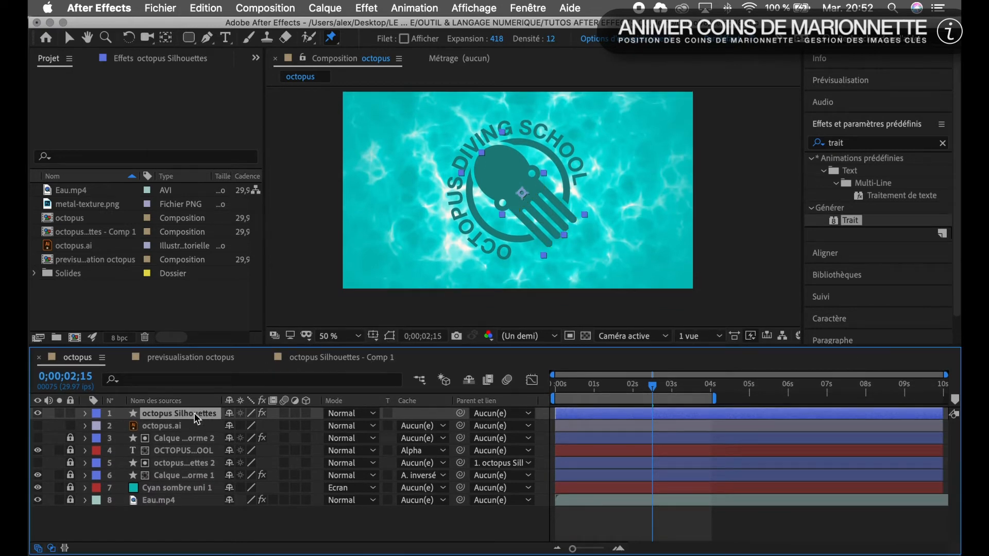
{"action": "key", "text": "u"}
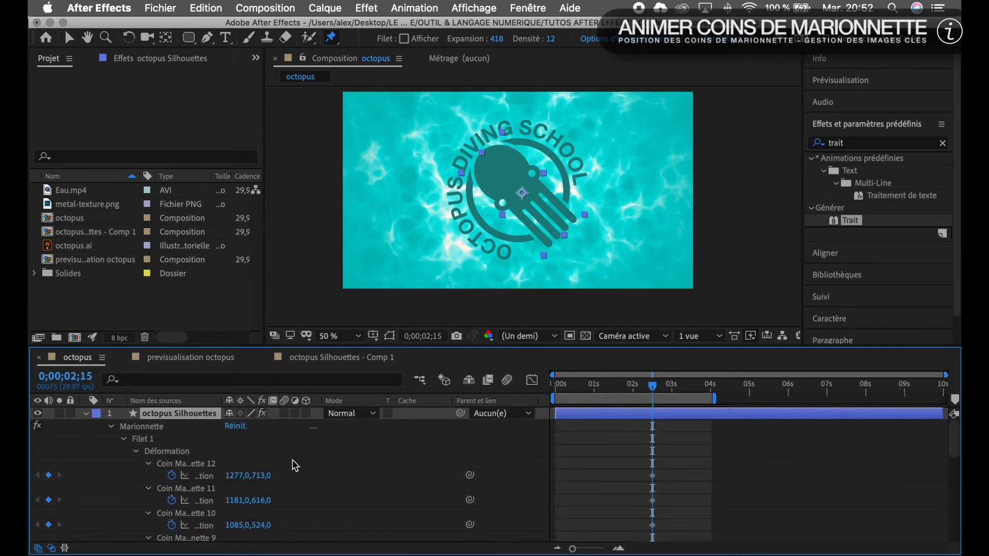
Move the current time to 0;00;01;15, one second before the existing puppet pin keyframes
{"action": "scroll", "coordinate": [286, 459], "scroll_direction": "down", "scroll_amount": 2}
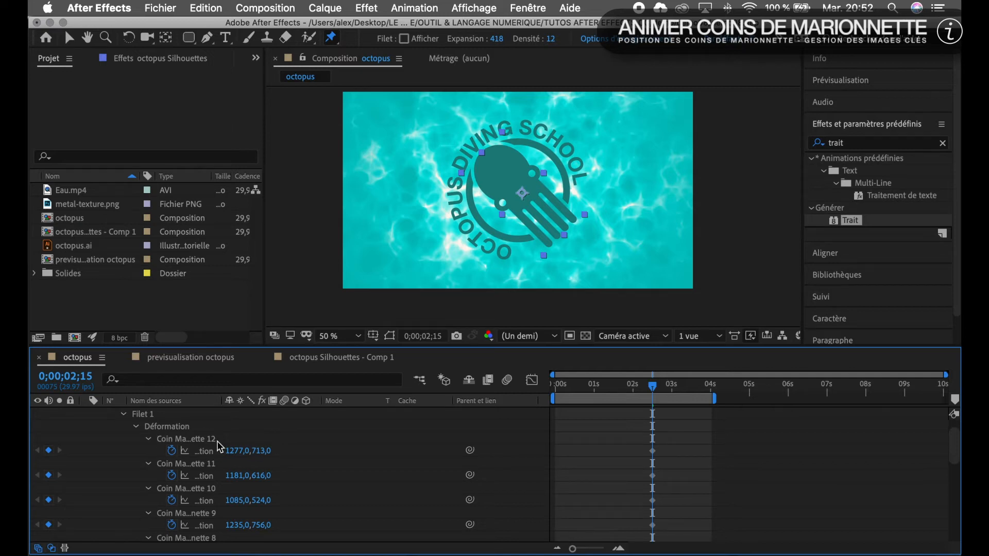
{"action": "scroll", "coordinate": [247, 453], "scroll_direction": "down", "scroll_amount": 5}
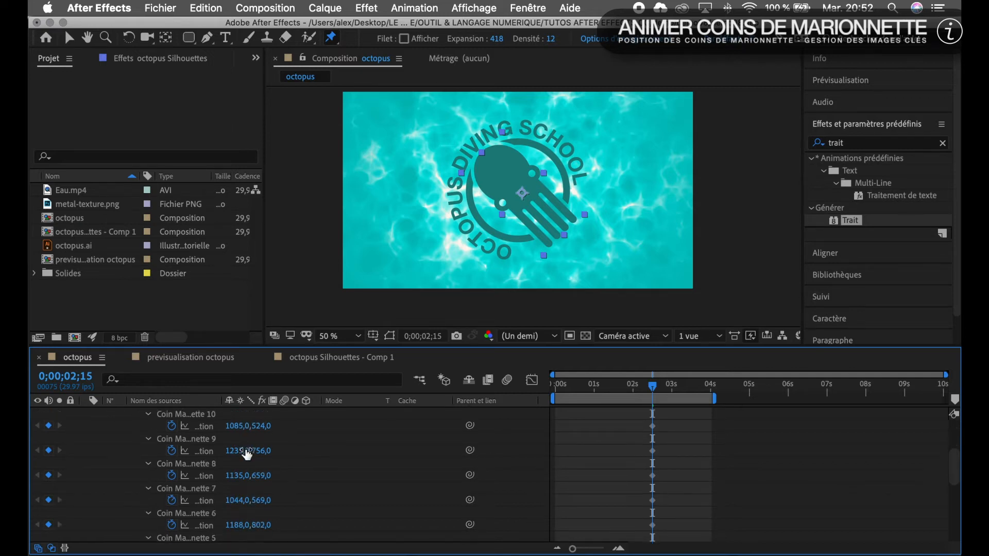
{"action": "scroll", "coordinate": [247, 454], "scroll_direction": "down", "scroll_amount": 4}
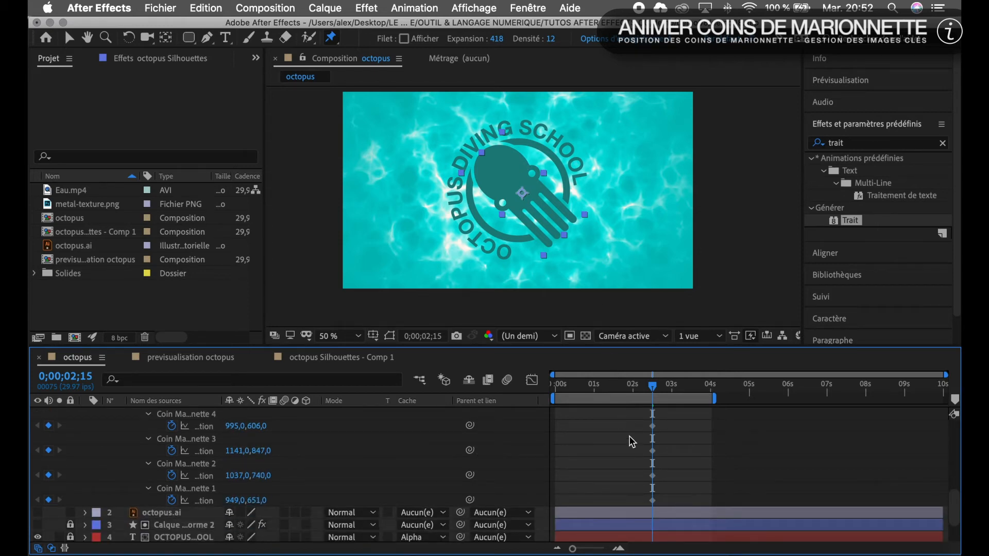
{"action": "scroll", "coordinate": [633, 442], "scroll_direction": "up", "scroll_amount": 8}
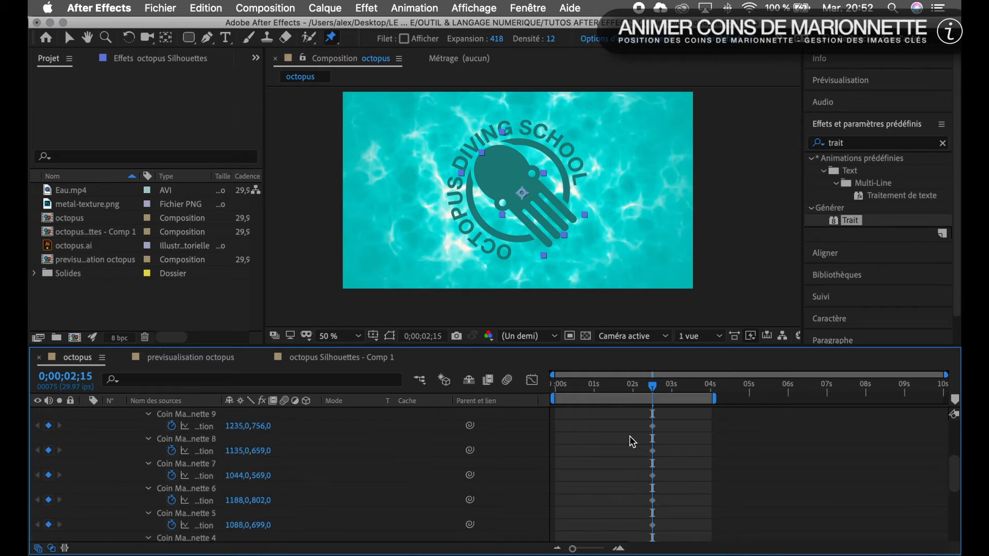
{"action": "scroll", "coordinate": [632, 442], "scroll_direction": "up", "scroll_amount": 3}
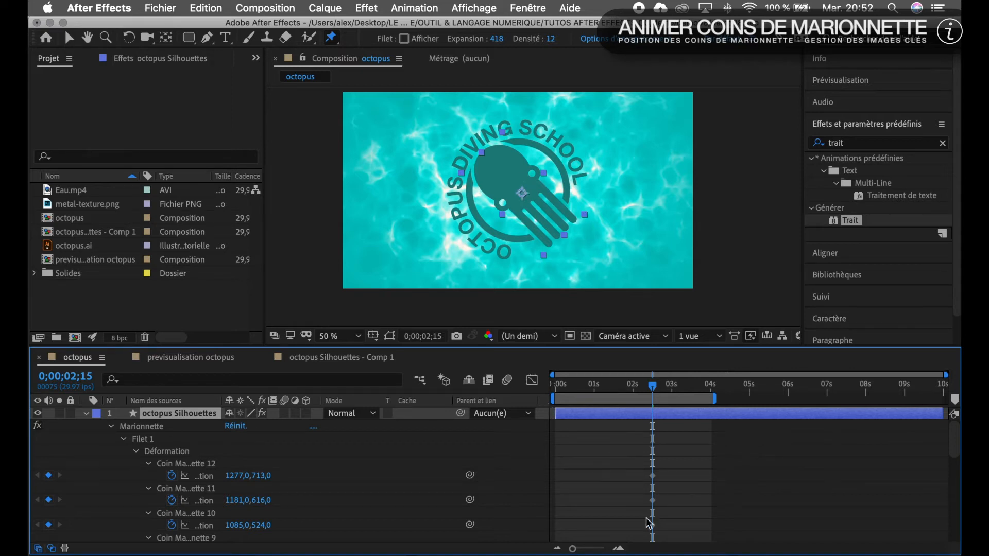
{"action": "left_click", "coordinate": [75, 380]}
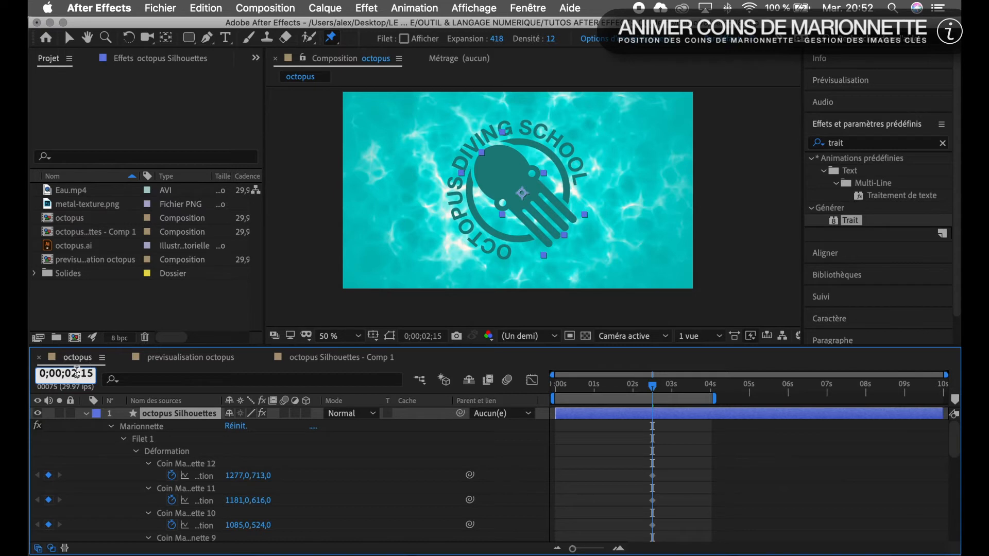
{"action": "key", "text": "BackSpace"}
{"action": "type", "text": "1"}
{"action": "key", "text": "Return"}
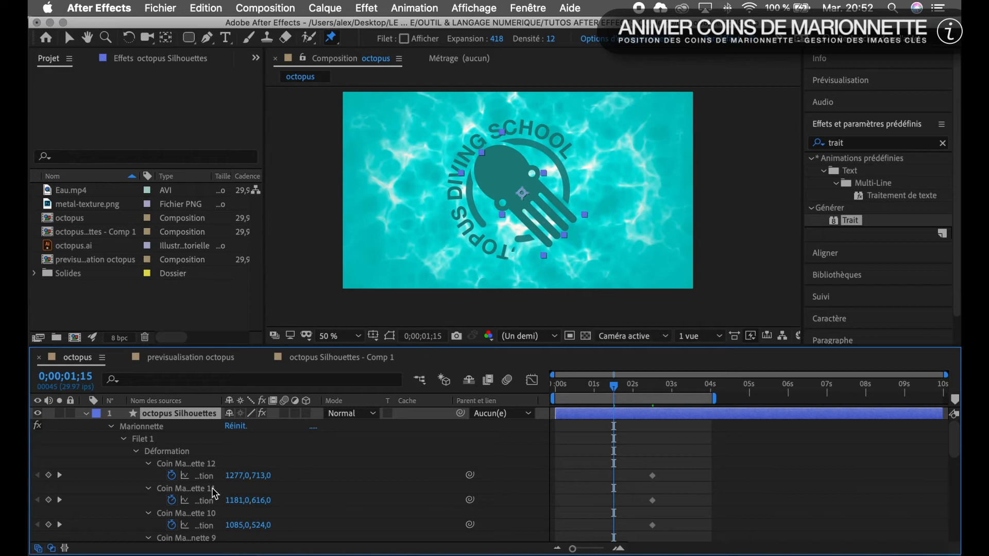
Move the middle and tip pins of the lower-left outer tentacle outward together, to about 888,767 and 992,874
{"action": "scroll", "coordinate": [292, 465], "scroll_direction": "down", "scroll_amount": 10}
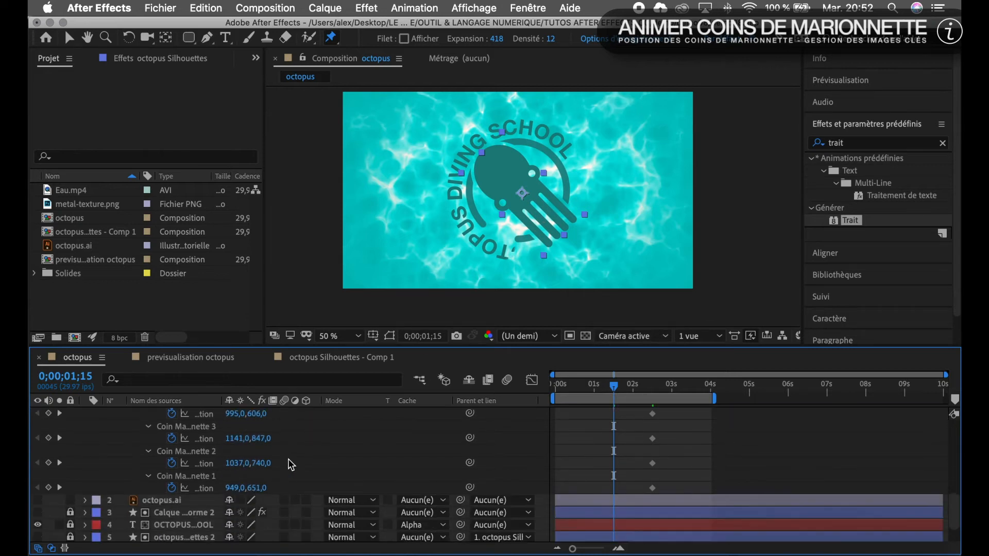
{"action": "left_click", "coordinate": [289, 465]}
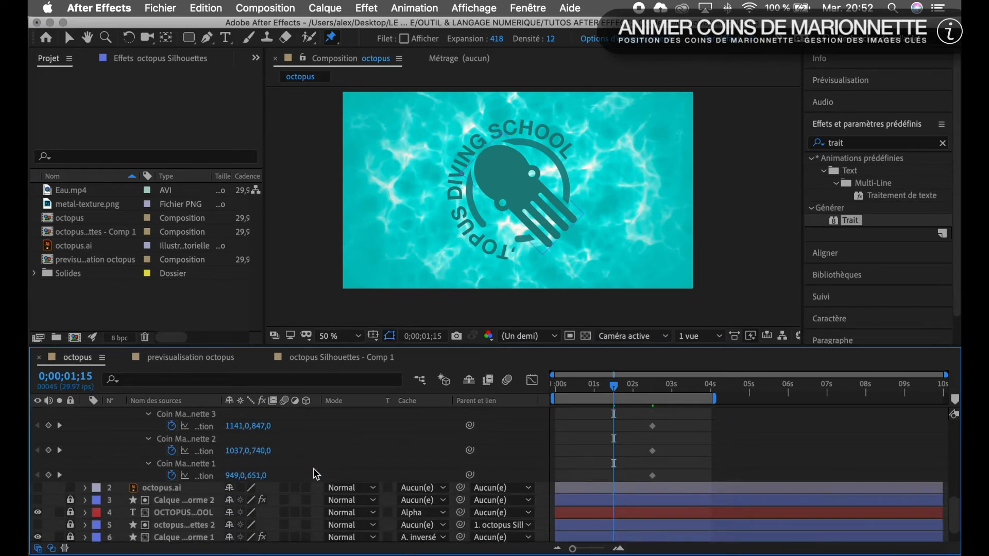
{"action": "left_click", "coordinate": [201, 475]}
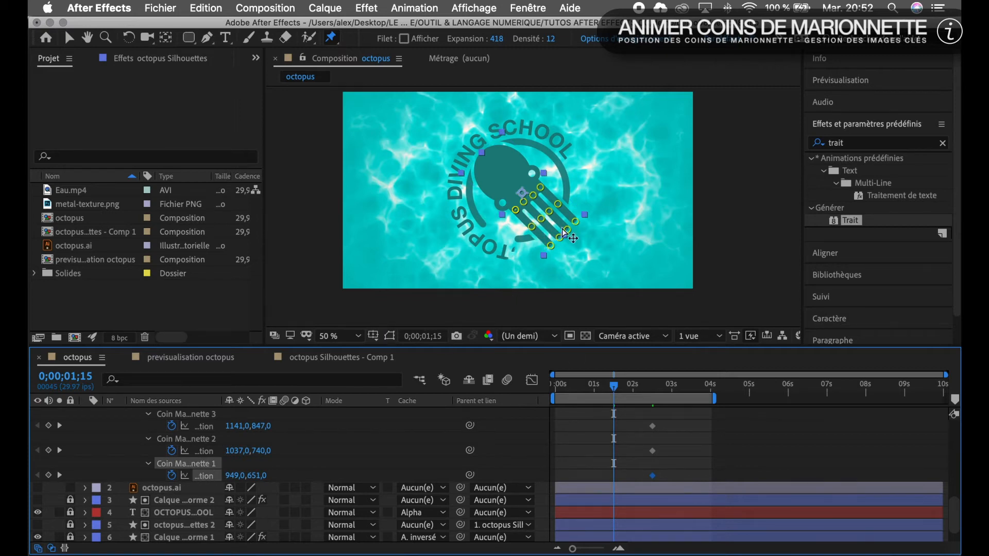
{"action": "scroll", "coordinate": [534, 214], "scroll_direction": "up", "scroll_amount": 4}
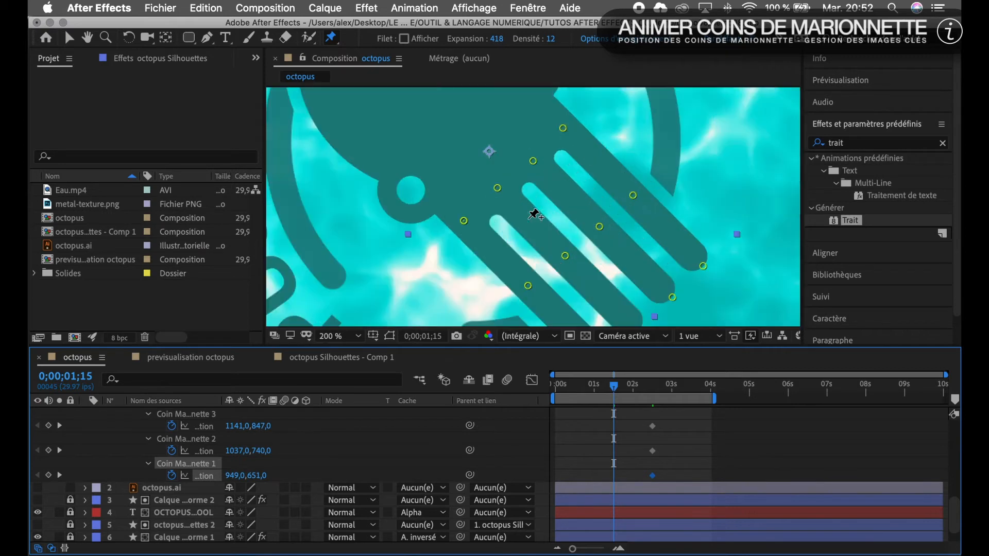
{"action": "key", "text": "space"}
{"action": "left_click_drag", "start_coordinate": [538, 236], "coordinate": [524, 154]}
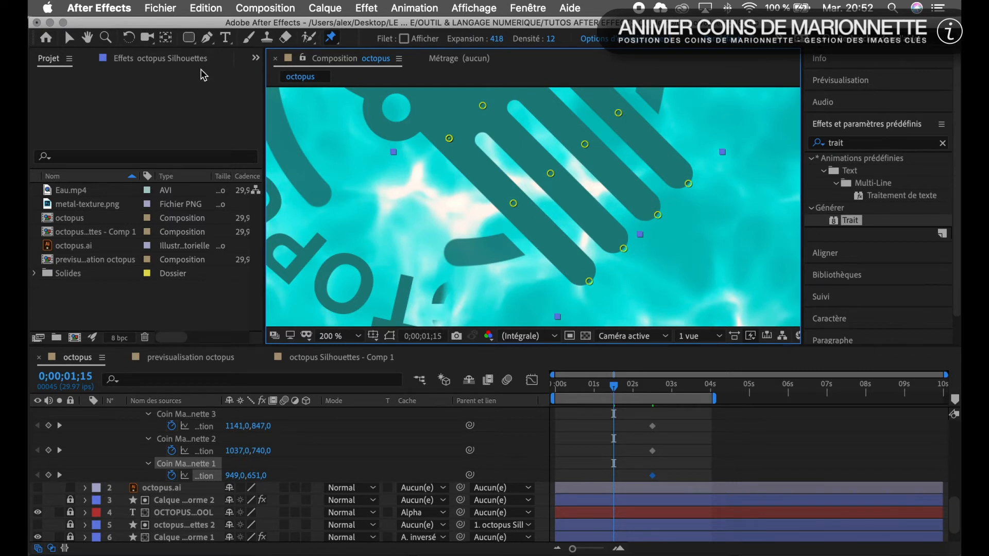
{"action": "left_click", "coordinate": [69, 37]}
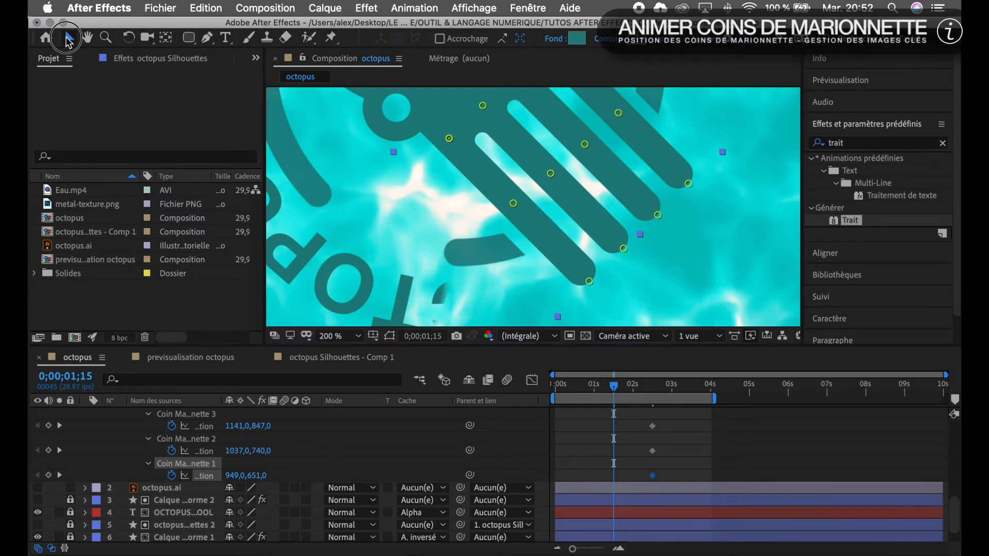
{"action": "left_click", "coordinate": [514, 203]}
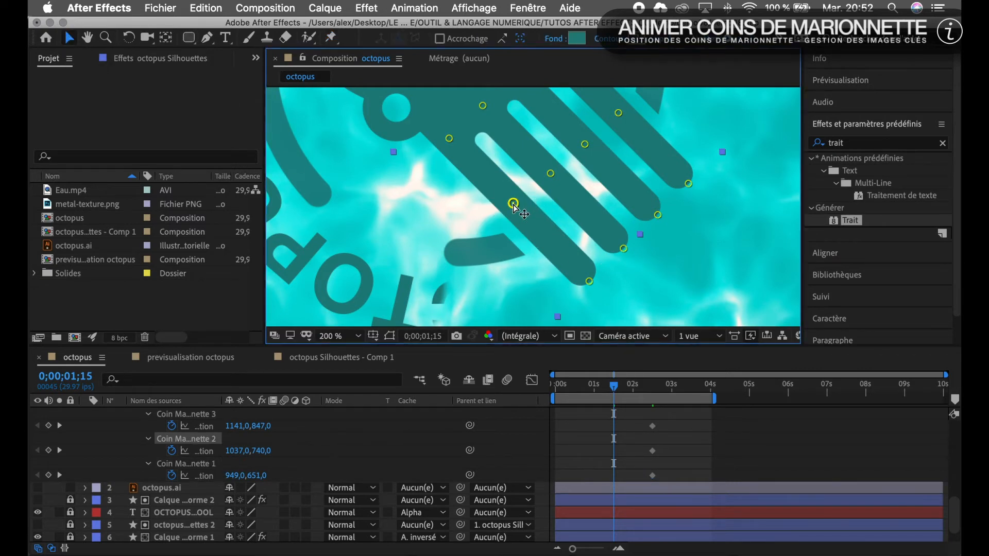
{"action": "left_click", "coordinate": [589, 281], "text": "shift"}
{"action": "left_click_drag", "start_coordinate": [590, 284], "coordinate": [481, 302]}
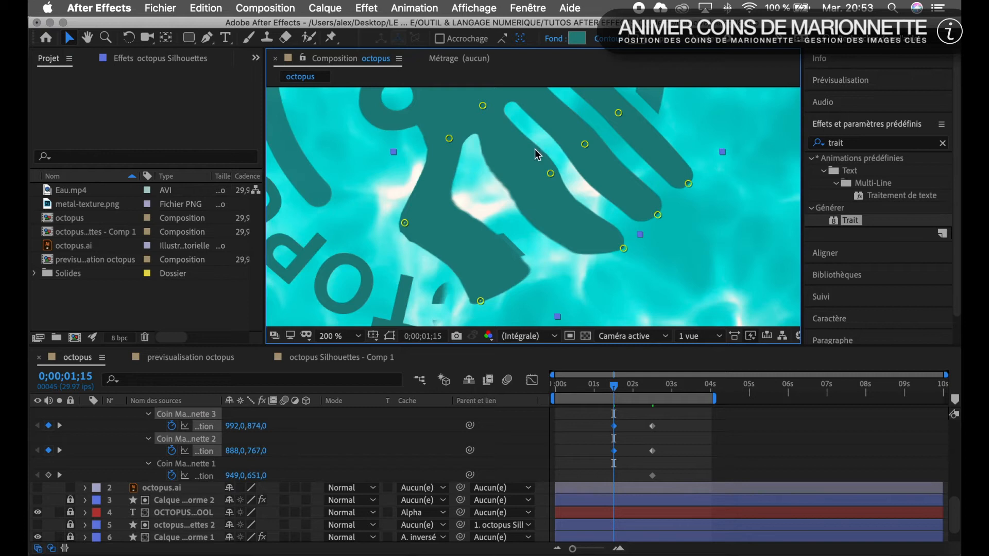
Activate the Puppet Pin tool and reduce the puppet mesh expansion to 32
{"action": "left_click", "coordinate": [330, 37]}
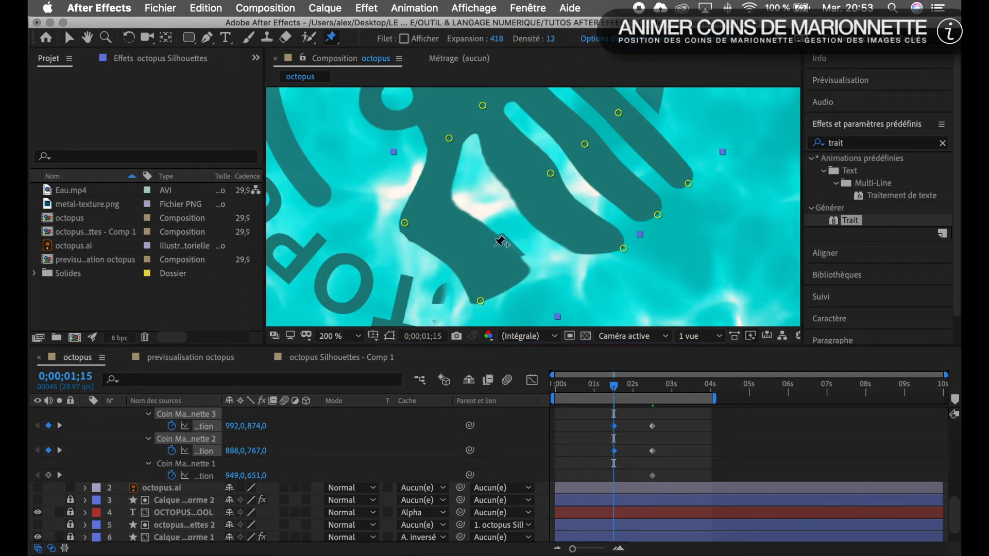
{"action": "left_click_drag", "start_coordinate": [498, 43], "coordinate": [365, 42]}
{"action": "left_click_drag", "start_coordinate": [499, 44], "coordinate": [393, 46]}
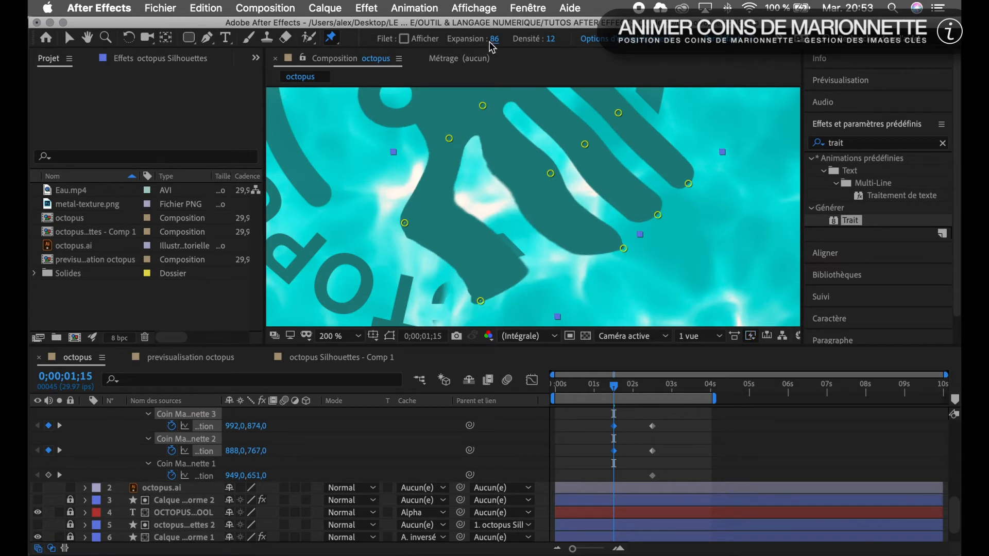
{"action": "left_click_drag", "start_coordinate": [492, 45], "coordinate": [415, 47]}
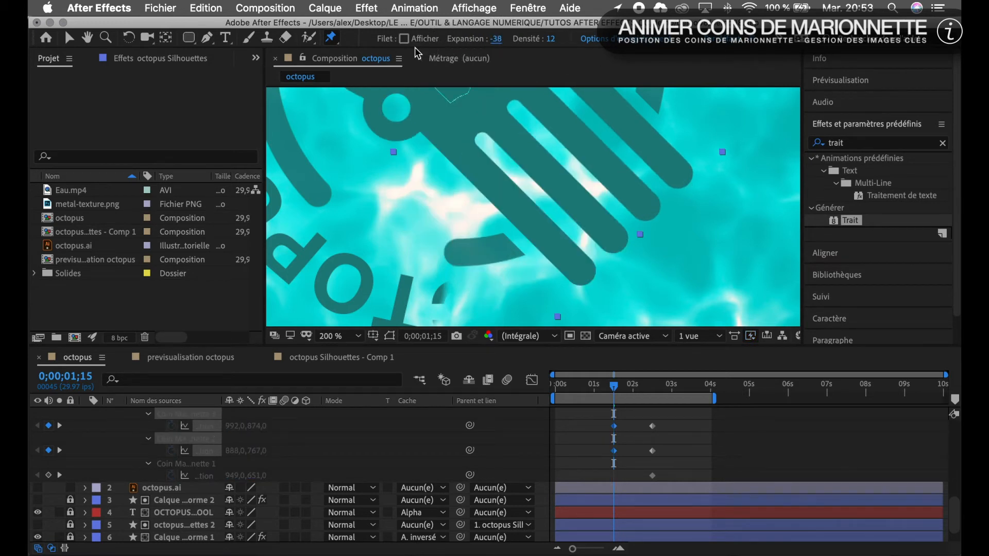
{"action": "left_click_drag", "start_coordinate": [498, 40], "coordinate": [559, 40]}
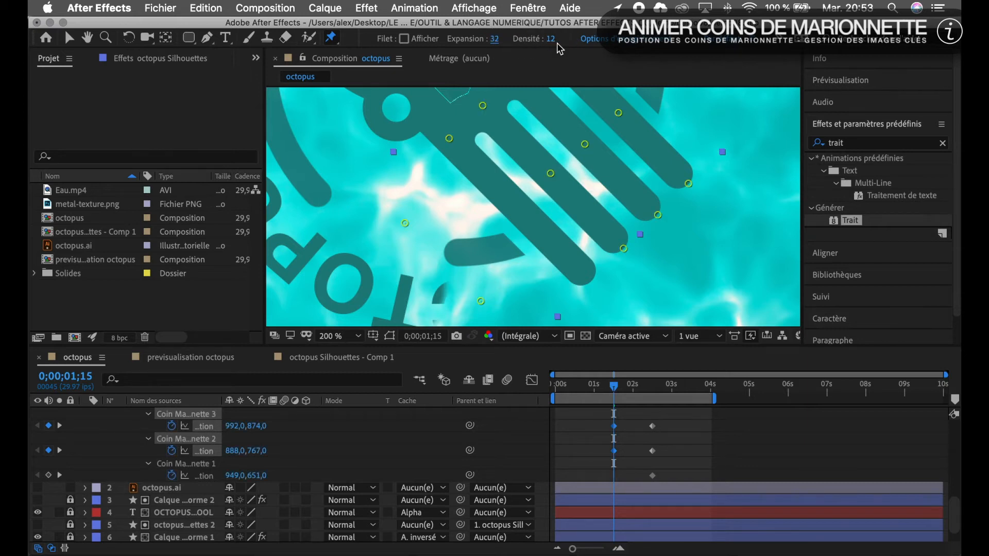
Try puppet mesh expansion values of 5 and 10 on the bent tentacle
{"action": "left_click", "coordinate": [497, 40]}
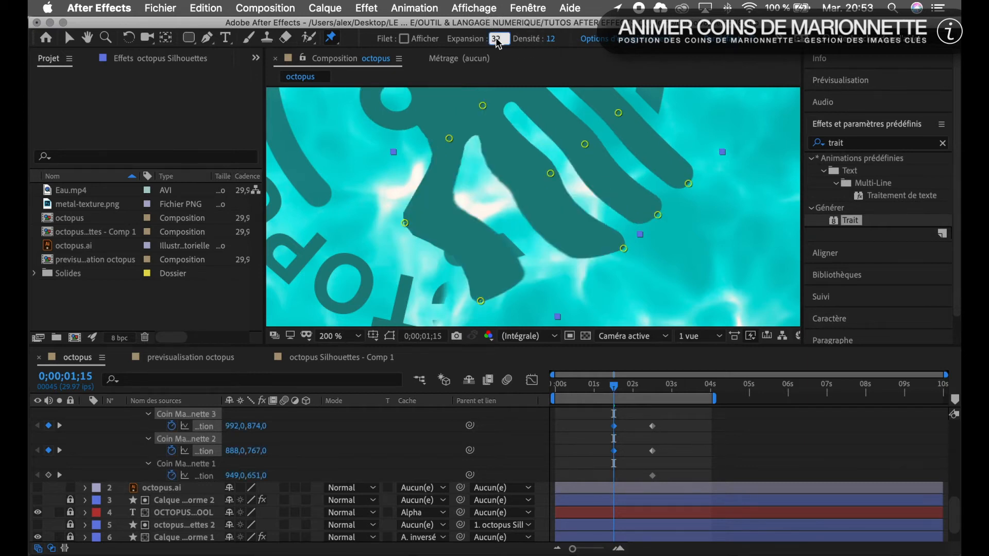
{"action": "type", "text": "5"}
{"action": "key", "text": "Tab"}
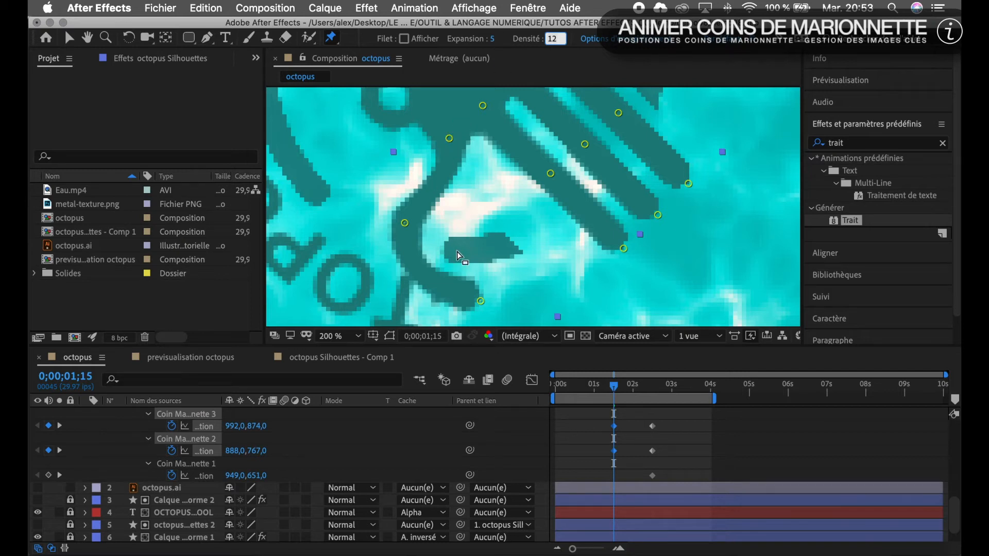
{"action": "left_click", "coordinate": [495, 41]}
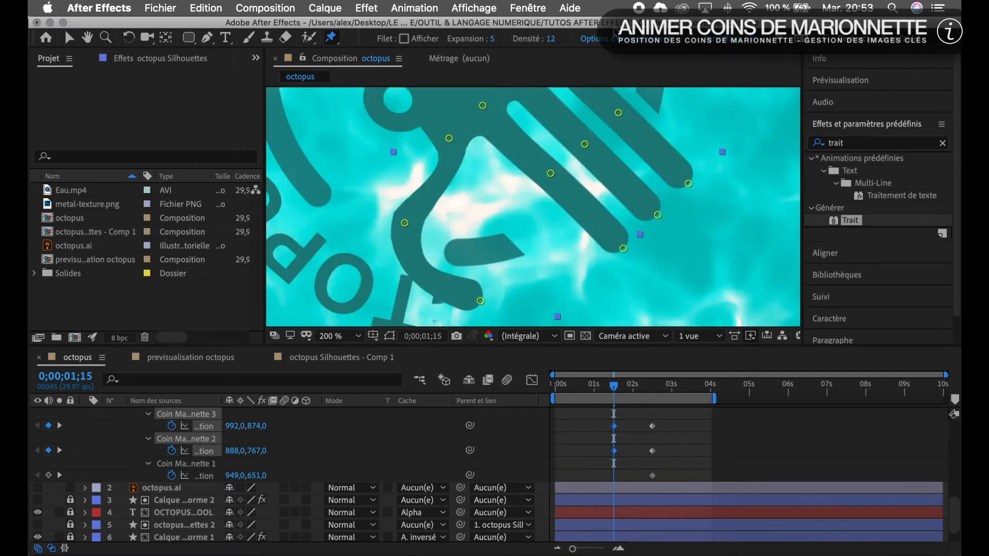
{"action": "left_click", "coordinate": [492, 41]}
{"action": "type", "text": "10"}
{"action": "key", "text": "Tab"}
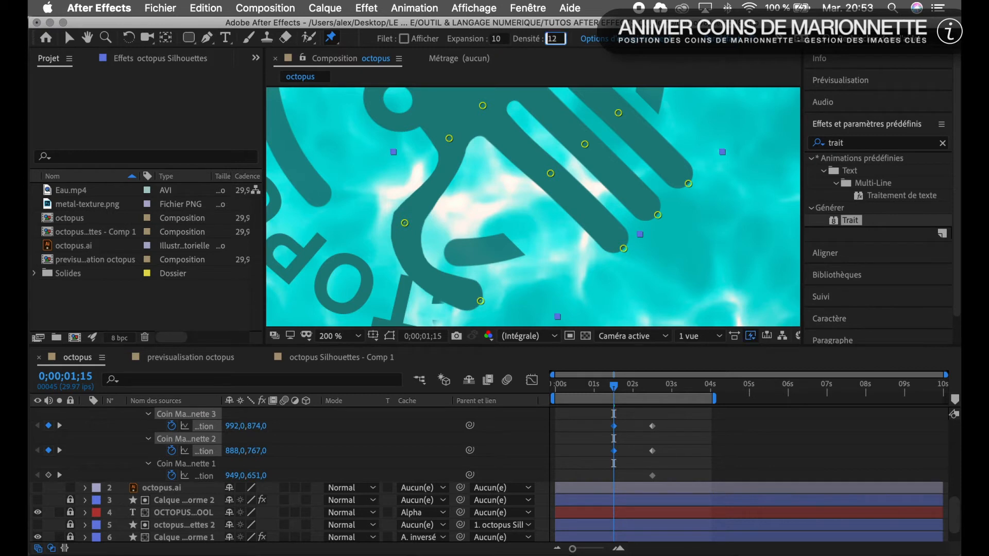
Set the puppet mesh expansion to 0 and deselect the pins
{"action": "left_click", "coordinate": [494, 41]}
{"action": "type", "text": "0"}
{"action": "key", "text": "Tab"}
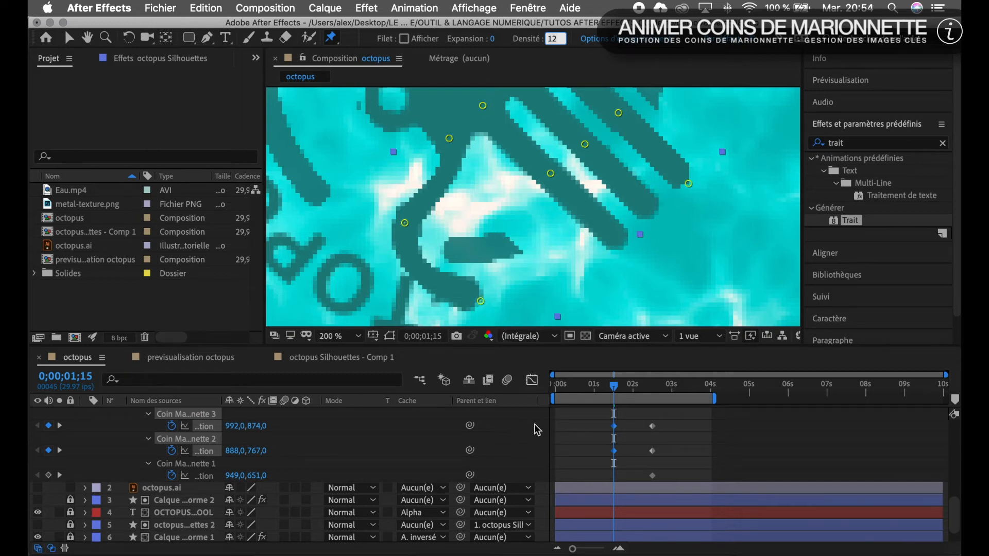
{"action": "left_click", "coordinate": [329, 433]}
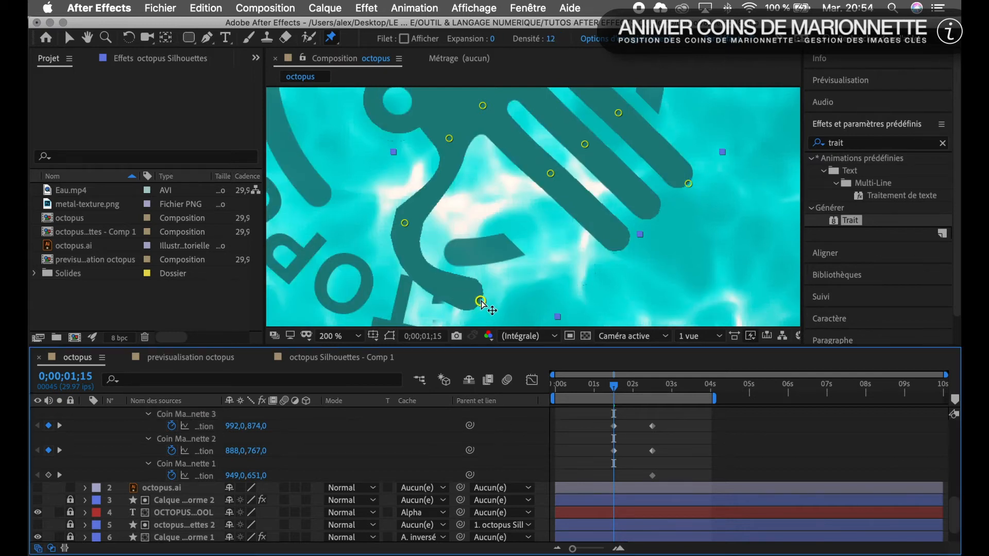
Refine the lower-left tentacle's curve by moving its tip pin to about 959,903 and its middle pin to about 902,768
{"action": "left_click_drag", "start_coordinate": [480, 302], "coordinate": [457, 321]}
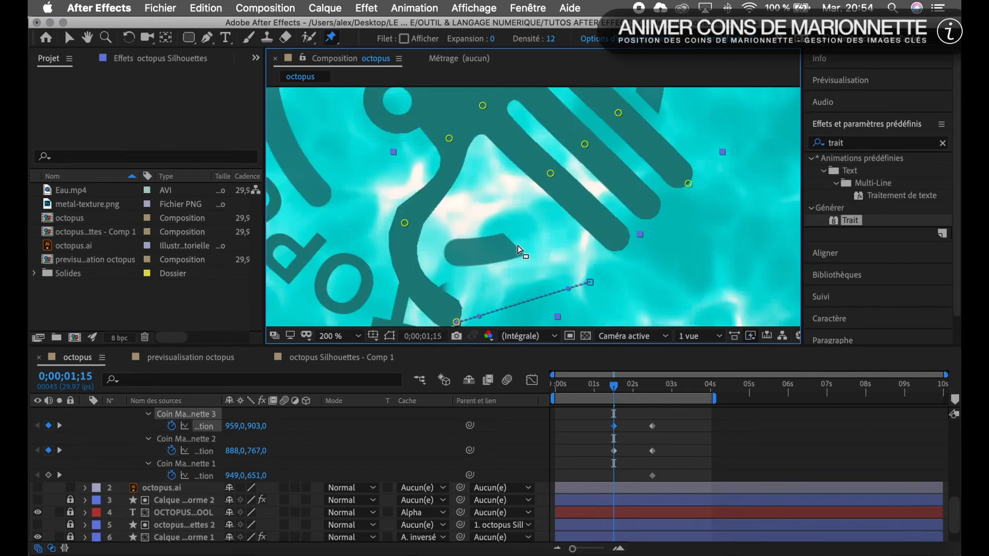
{"action": "left_click", "coordinate": [405, 223]}
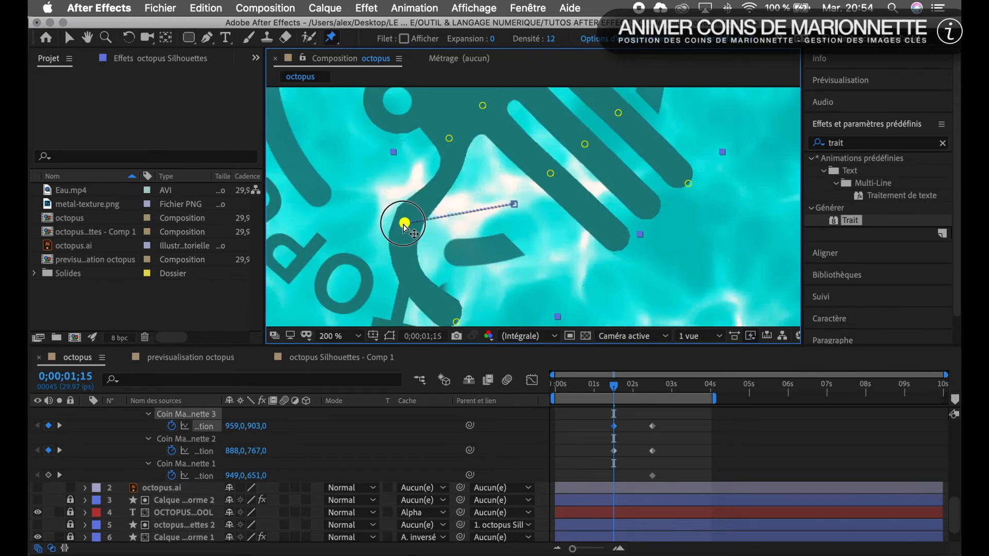
{"action": "left_click_drag", "start_coordinate": [404, 223], "coordinate": [414, 225]}
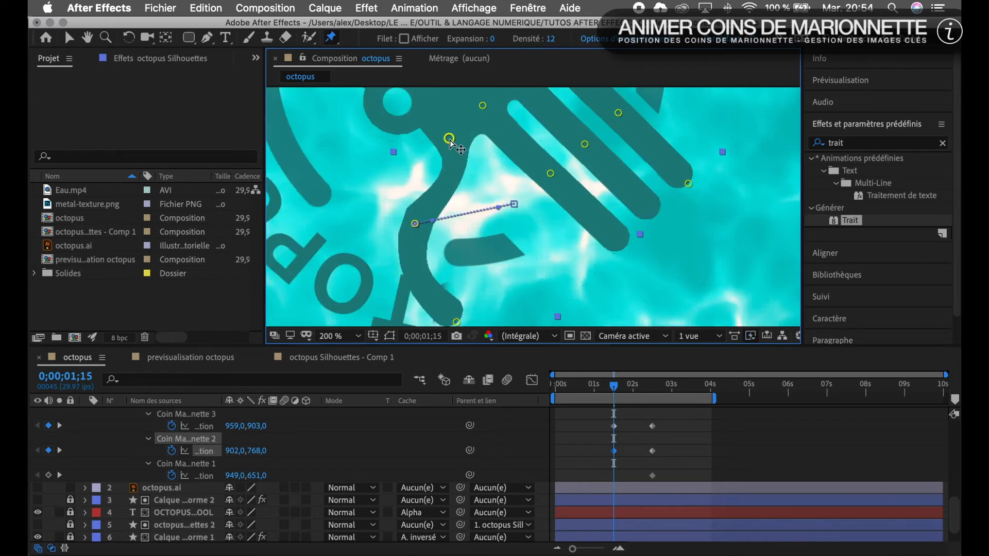
Try shifting the lower-left tentacle's base pin slightly outward, to about 942,651
{"action": "left_click_drag", "start_coordinate": [450, 141], "coordinate": [445, 139]}
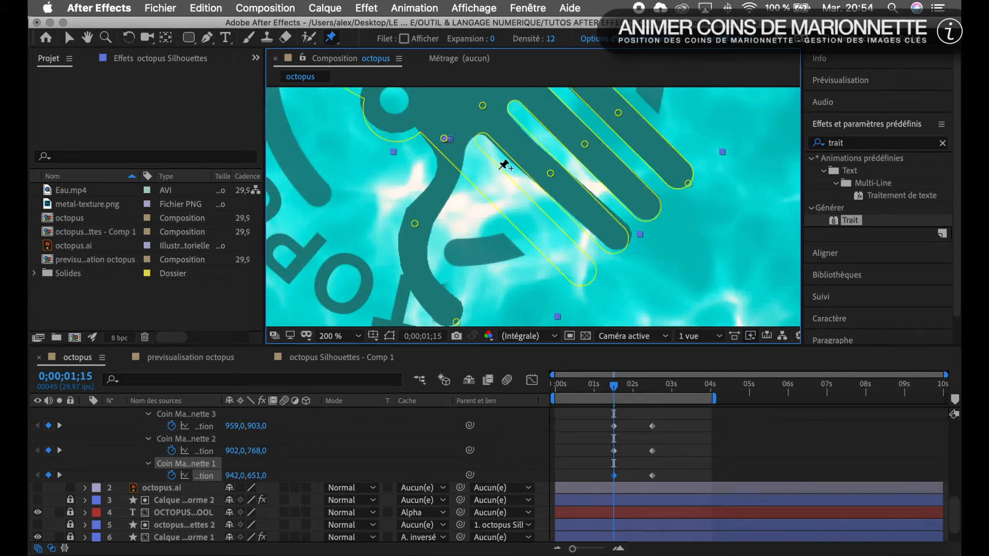
{"action": "scroll", "coordinate": [506, 189], "scroll_direction": "down", "scroll_amount": 3}
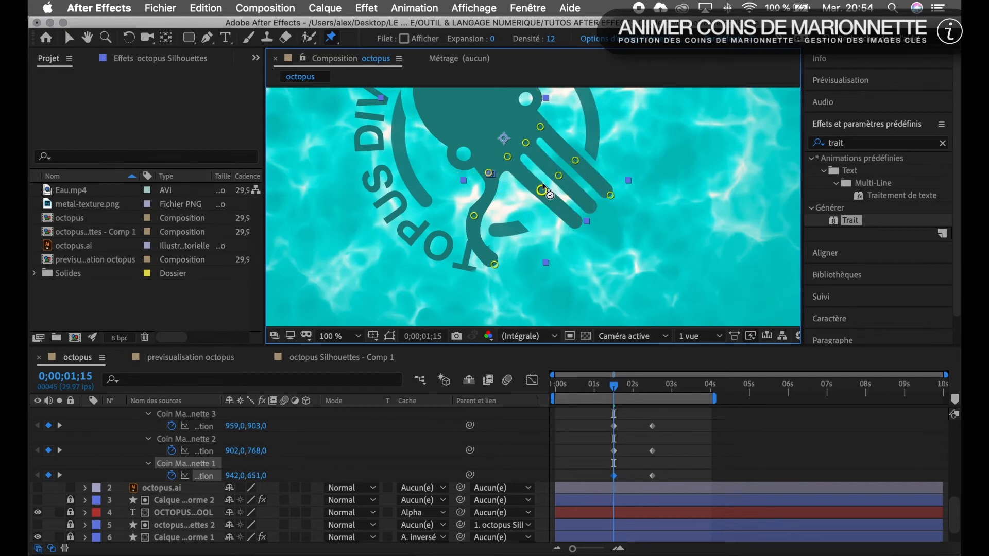
{"action": "key", "text": "super+z"}
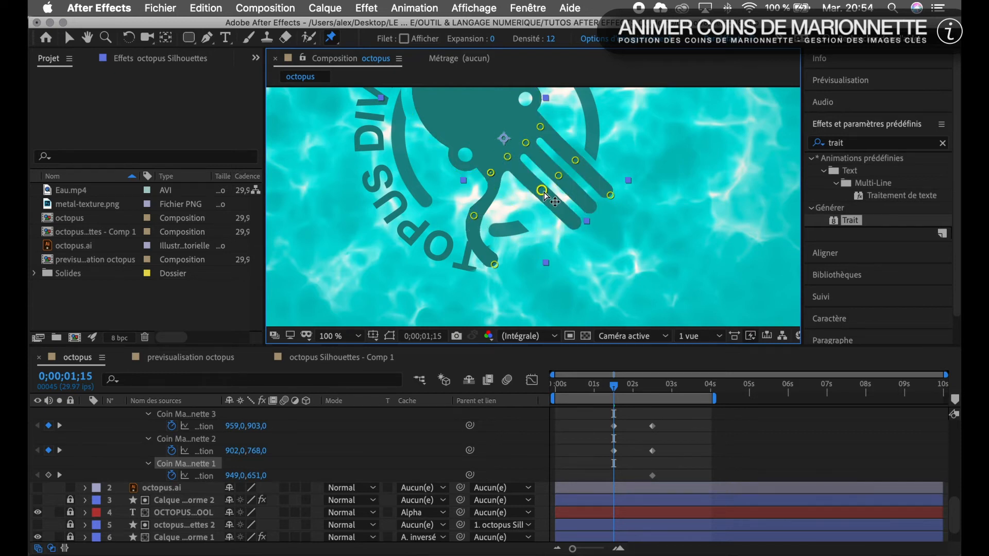
Examine the layer's puppet pins 3 to 6 to identify which tentacle points they control
{"action": "left_click", "coordinate": [586, 222]}
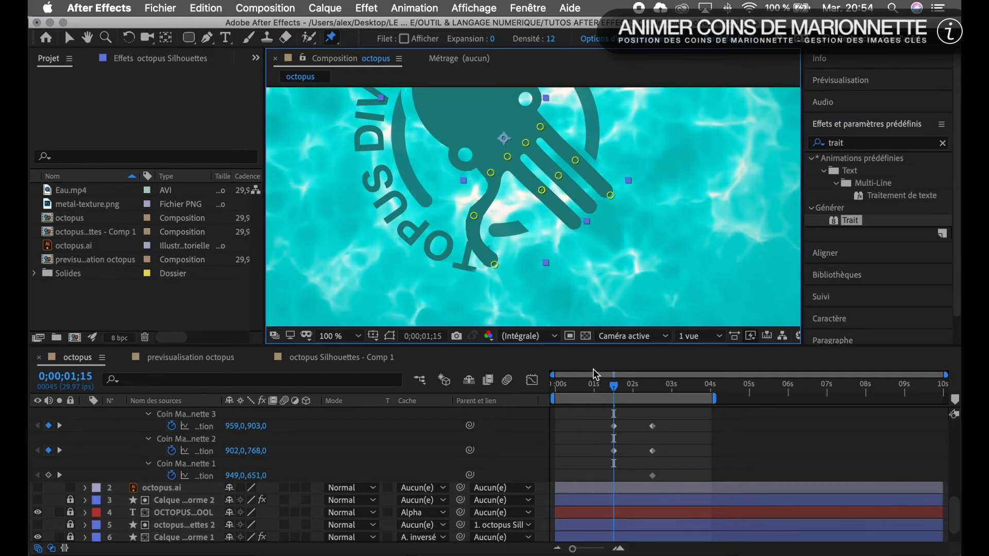
{"action": "scroll", "coordinate": [592, 454], "scroll_direction": "up", "scroll_amount": 3}
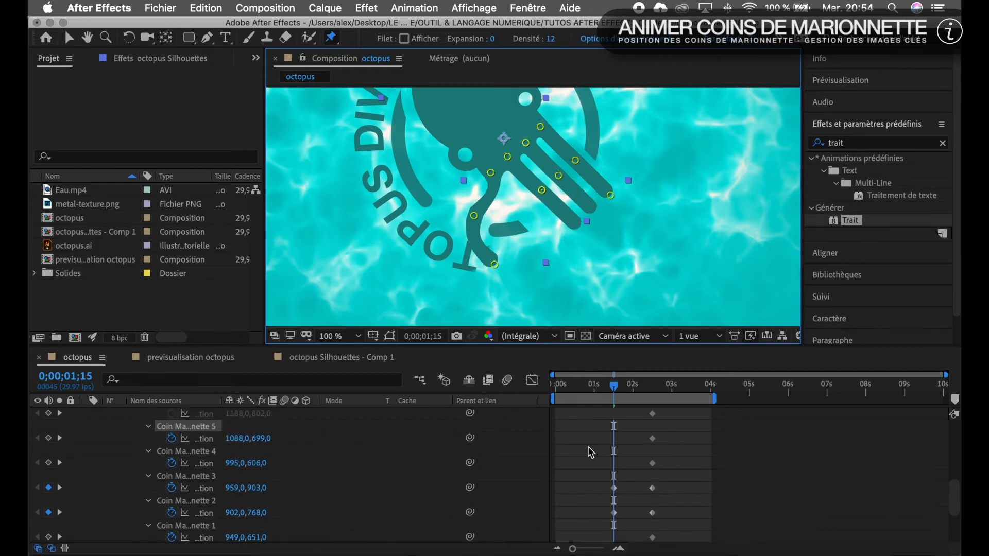
{"action": "left_click", "coordinate": [239, 482]}
{"action": "left_click", "coordinate": [206, 490]}
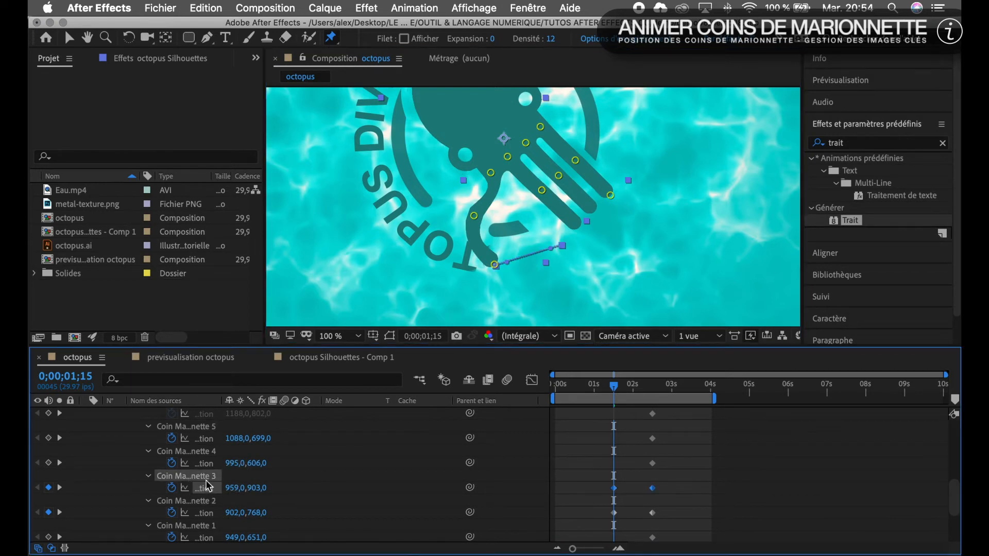
{"action": "left_click", "coordinate": [206, 453]}
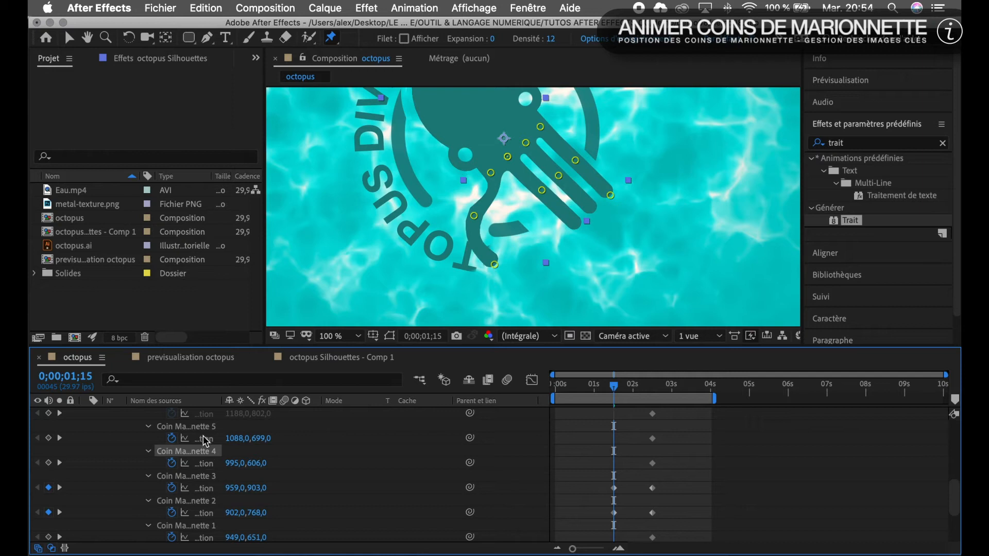
{"action": "left_click", "coordinate": [202, 427]}
{"action": "scroll", "coordinate": [205, 431], "scroll_direction": "up", "scroll_amount": 3}
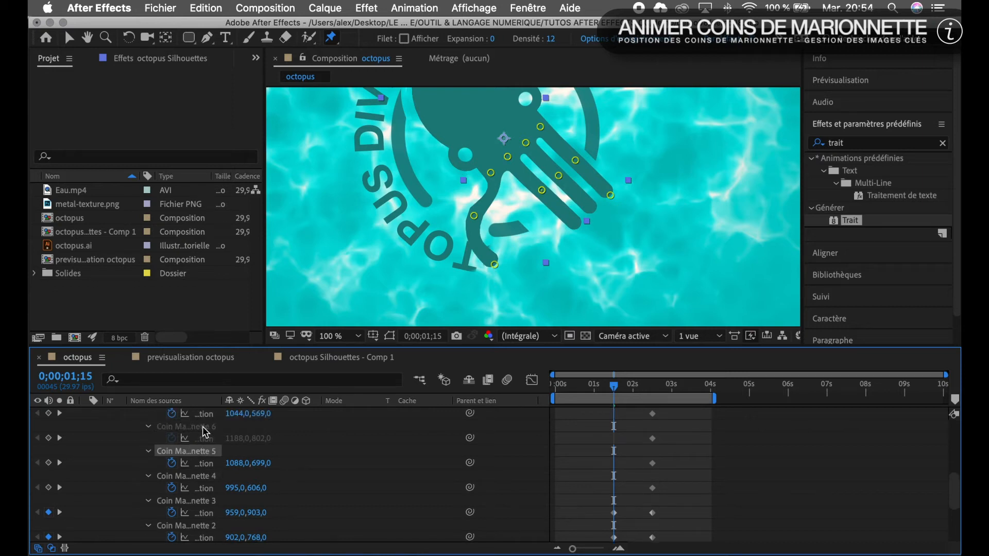
{"action": "left_click", "coordinate": [196, 439]}
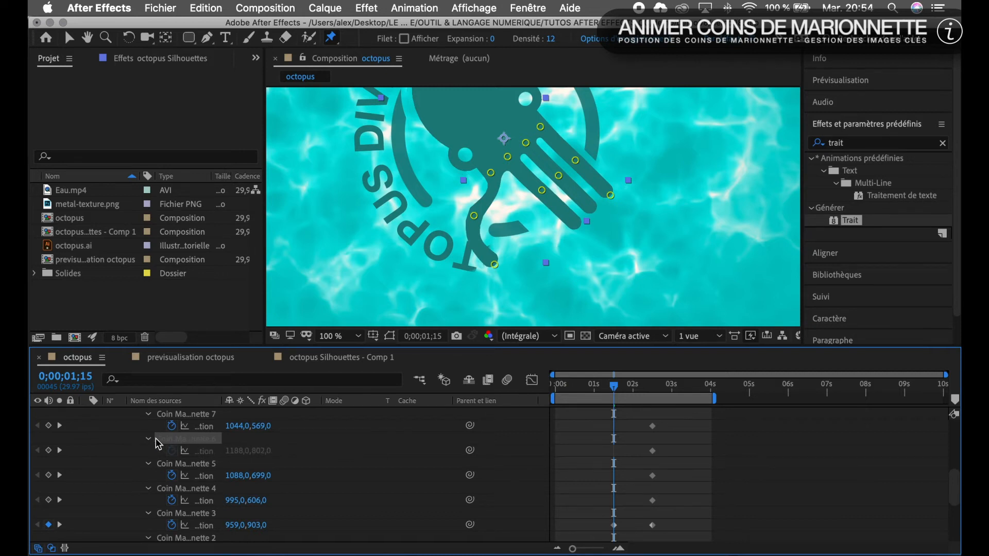
Add a pin at the second tentacle's tip and bend the tentacle, moving its middle pin to 996,749 and tip to about 1054,872
{"action": "left_click", "coordinate": [579, 224]}
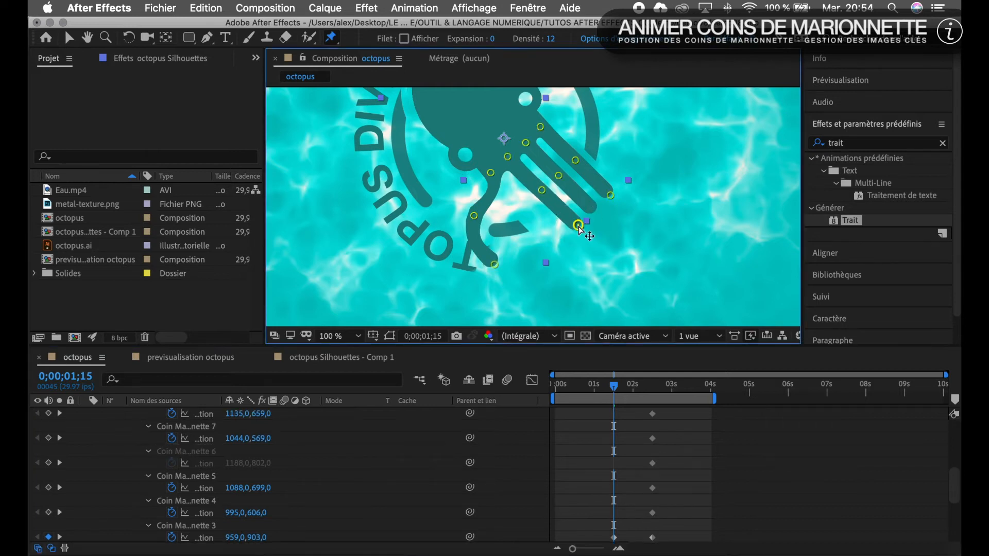
{"action": "left_click", "coordinate": [541, 190]}
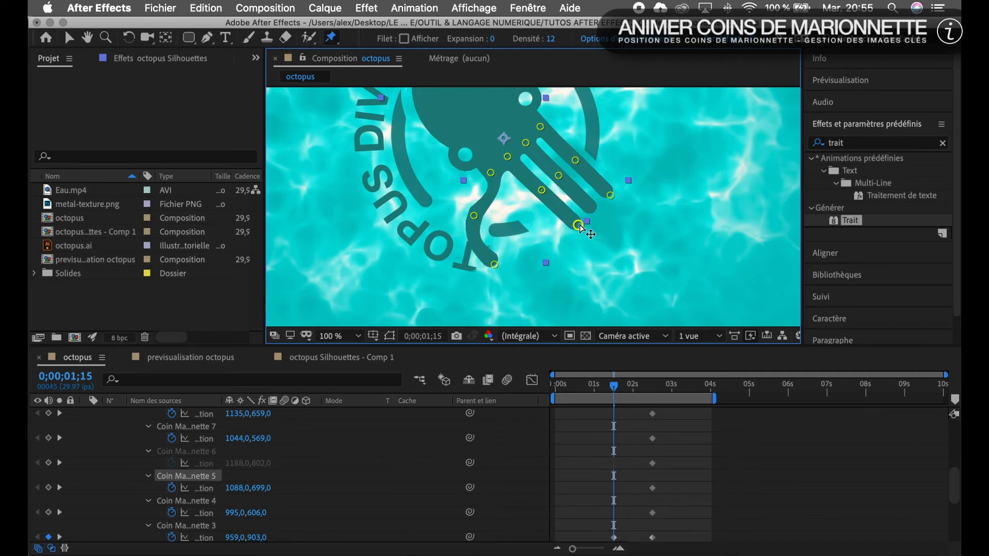
{"action": "left_click_drag", "start_coordinate": [579, 226], "coordinate": [541, 248]}
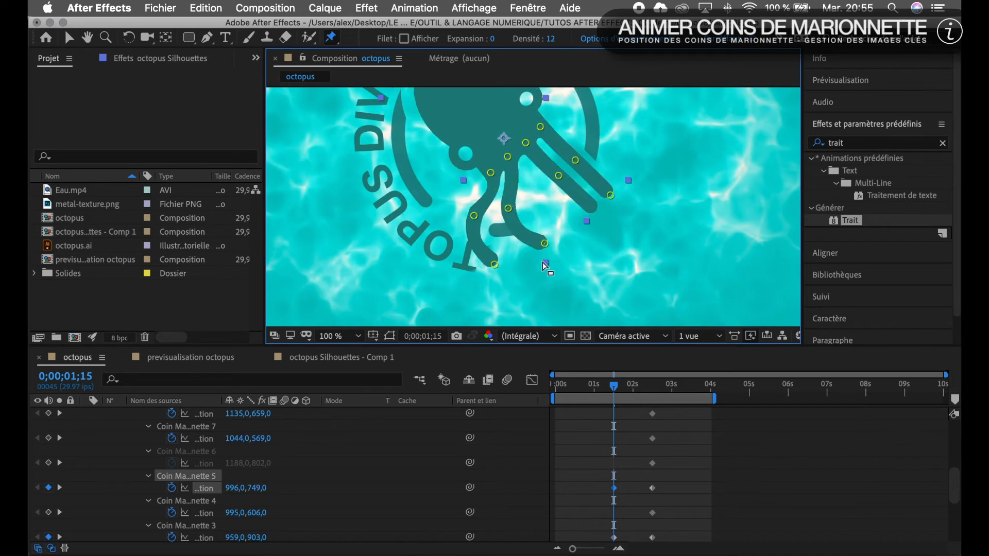
{"action": "left_click", "coordinate": [543, 264]}
{"action": "left_click_drag", "start_coordinate": [545, 246], "coordinate": [531, 256]}
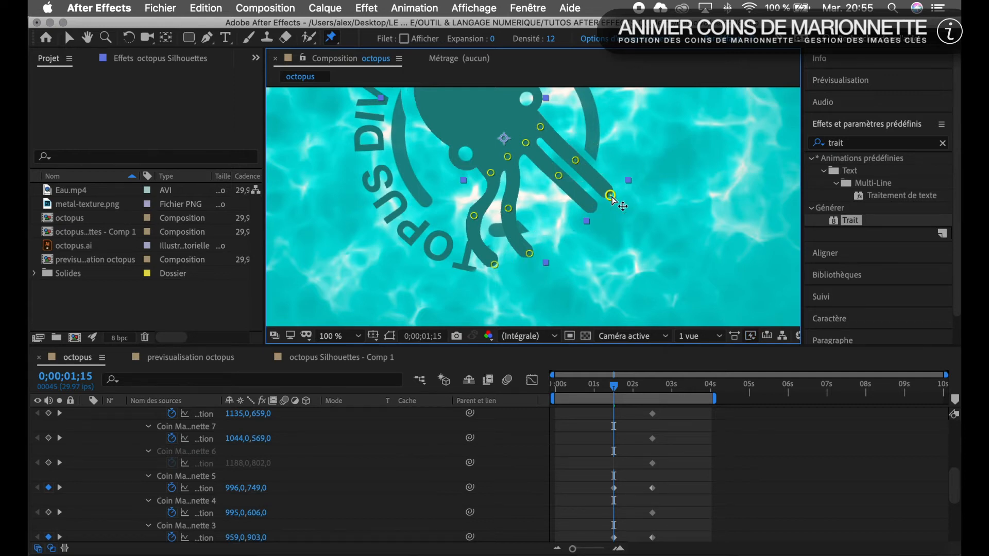
Raise the outermost upper-right tentacle by moving its tip pin to about 1353,567 and its middle pin to about 1227,504
{"action": "left_click_drag", "start_coordinate": [611, 198], "coordinate": [639, 142]}
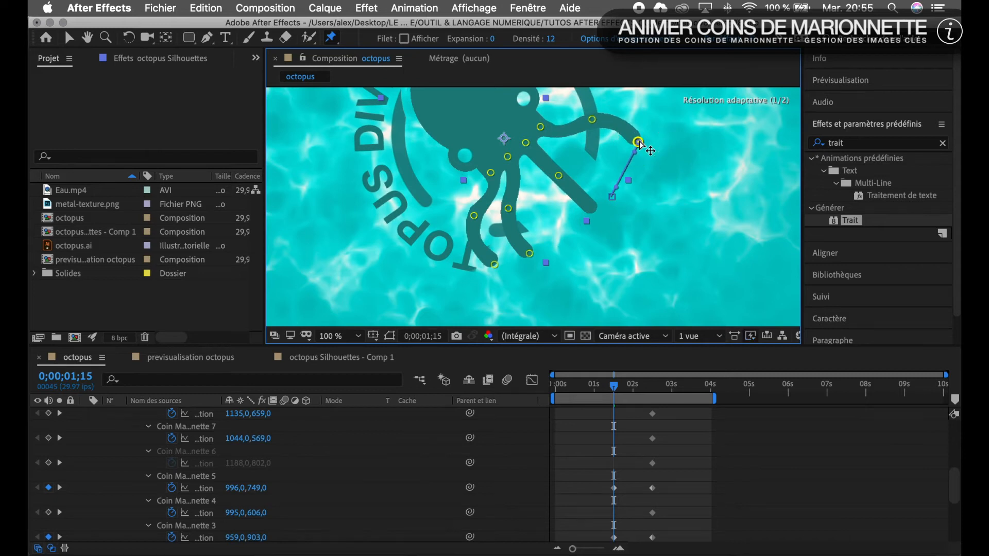
Add a pin at the third tentacle's tip and curve it upward, moving its middle pin to about 1197,593 and tip to about 1308,666
{"action": "left_click", "coordinate": [596, 210]}
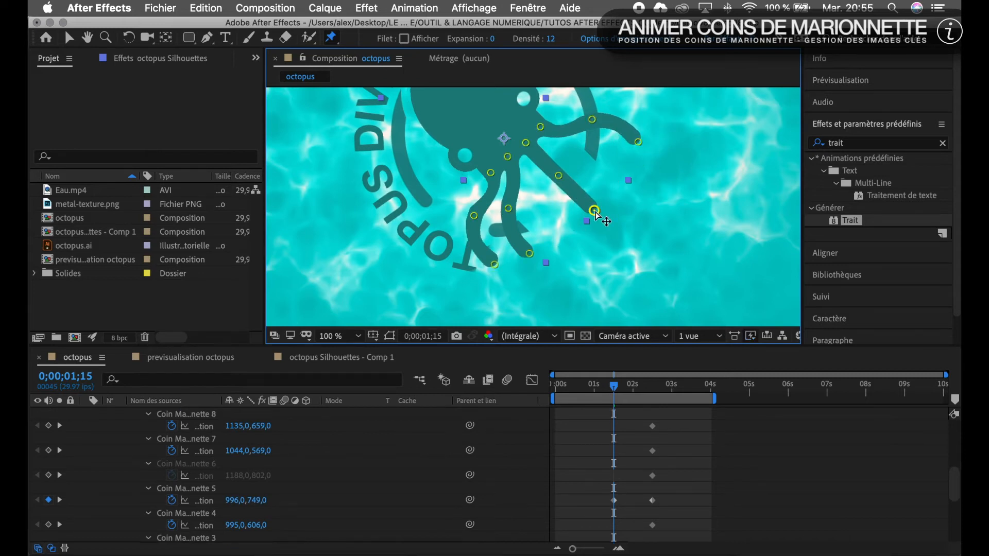
{"action": "left_click", "coordinate": [560, 177]}
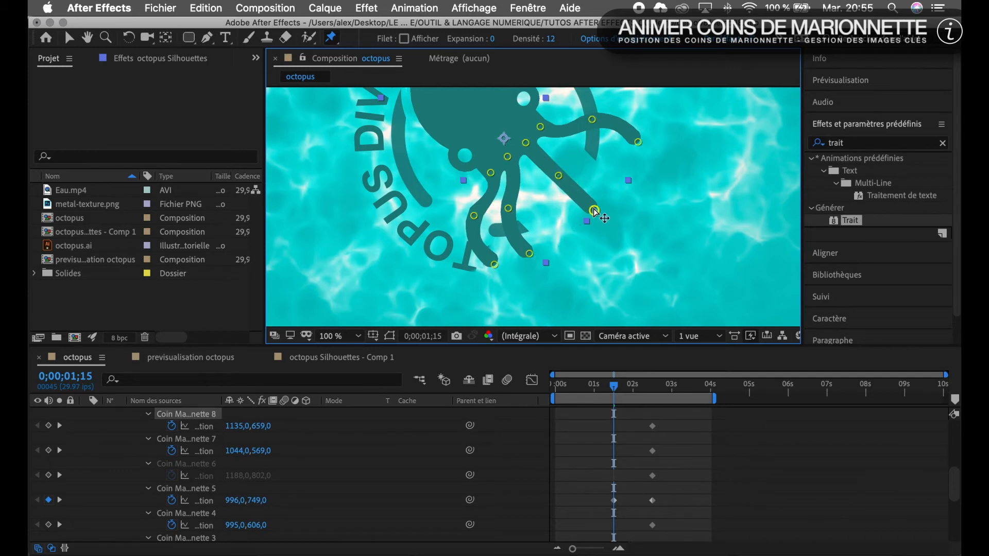
{"action": "left_click_drag", "start_coordinate": [595, 211], "coordinate": [616, 186]}
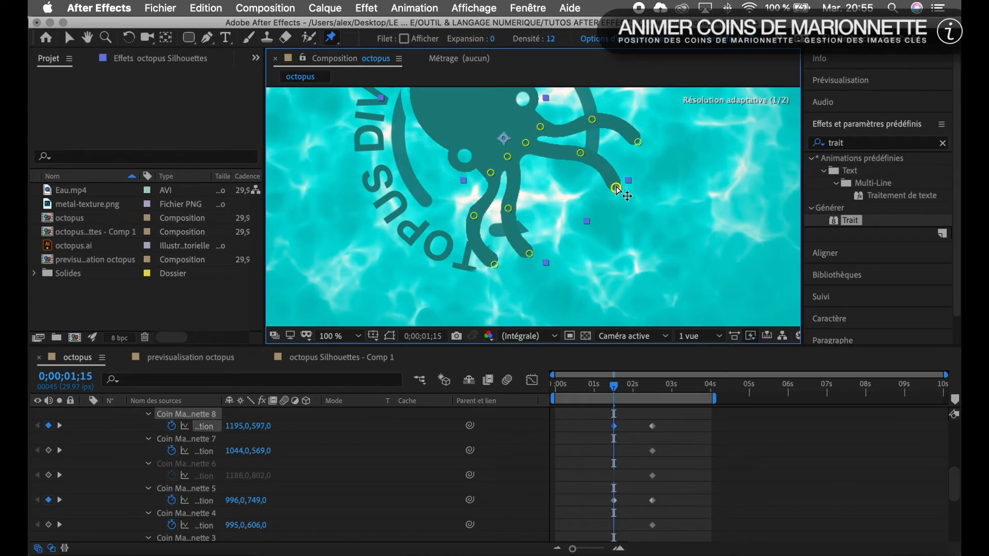
{"action": "left_click", "coordinate": [638, 142]}
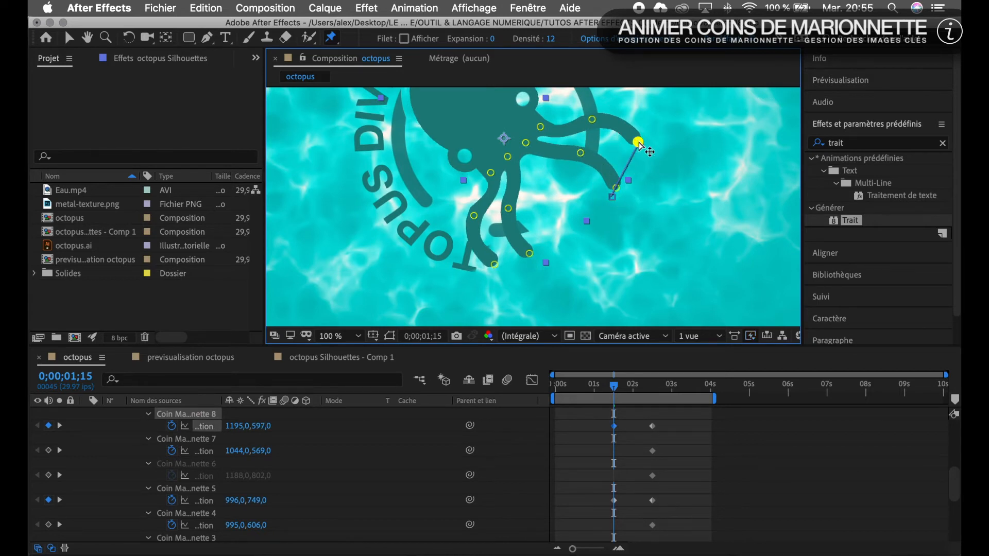
{"action": "left_click", "coordinate": [617, 189]}
{"action": "left_click_drag", "start_coordinate": [618, 189], "coordinate": [625, 177]}
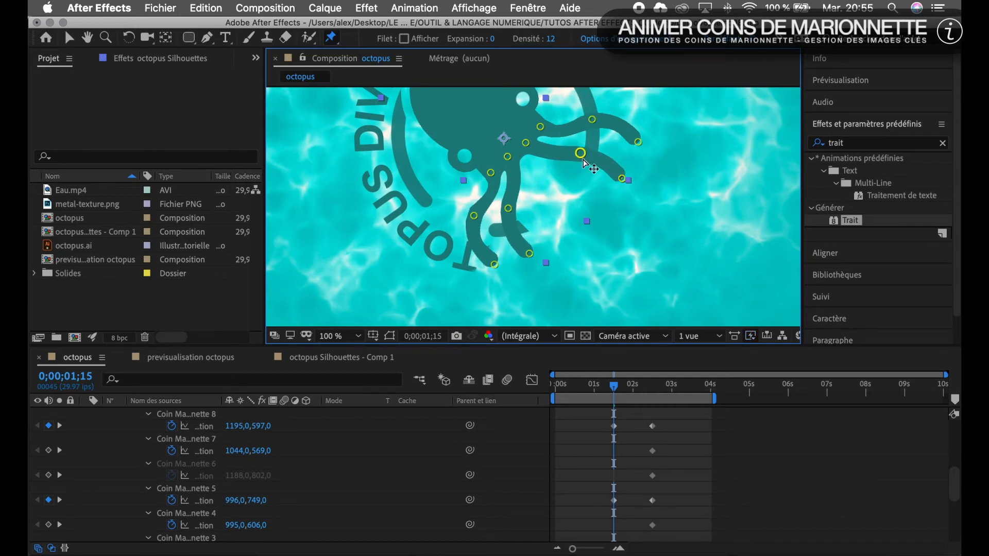
{"action": "left_click_drag", "start_coordinate": [581, 152], "coordinate": [582, 150]}
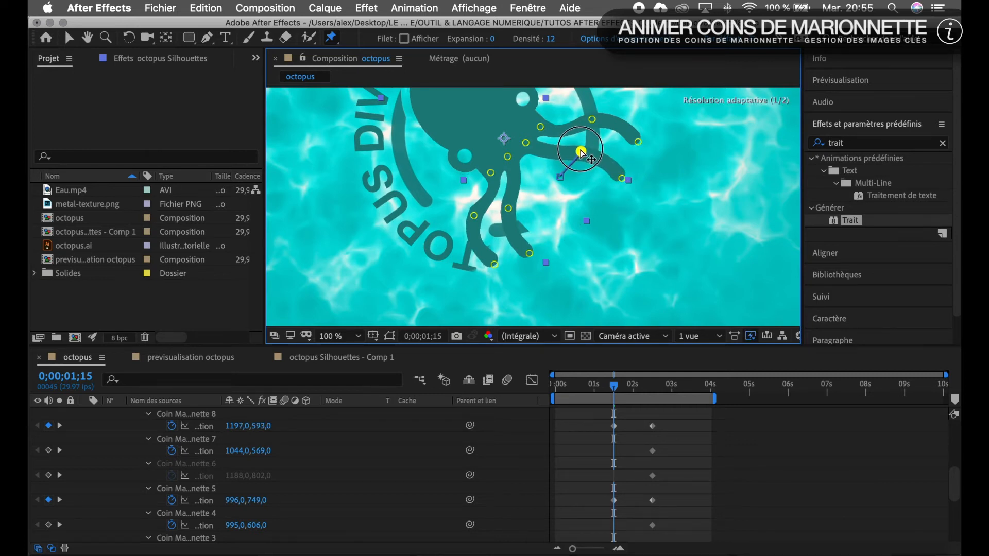
Preview the tentacle animation with all four tentacles bent
{"action": "scroll", "coordinate": [585, 442], "scroll_direction": "up", "scroll_amount": 5}
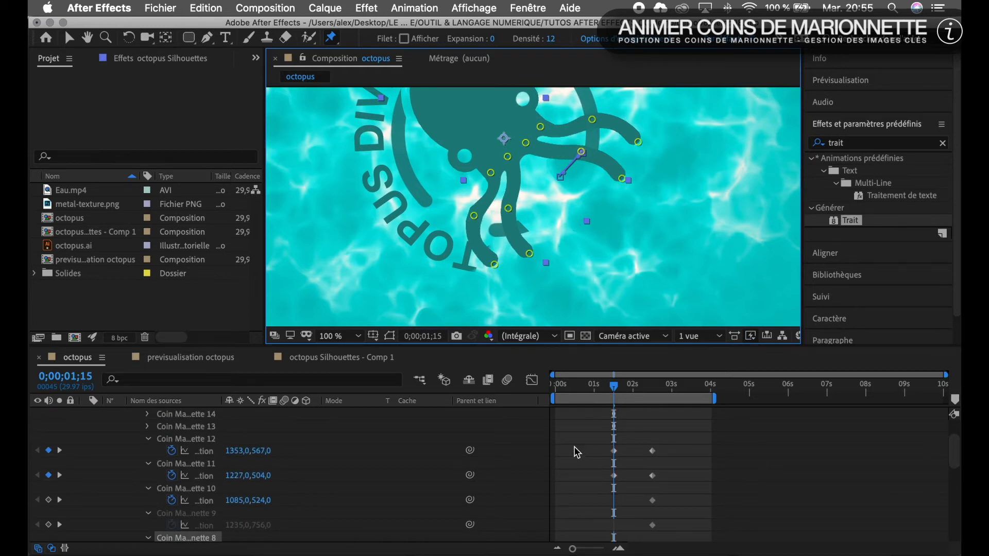
{"action": "key", "text": "space"}
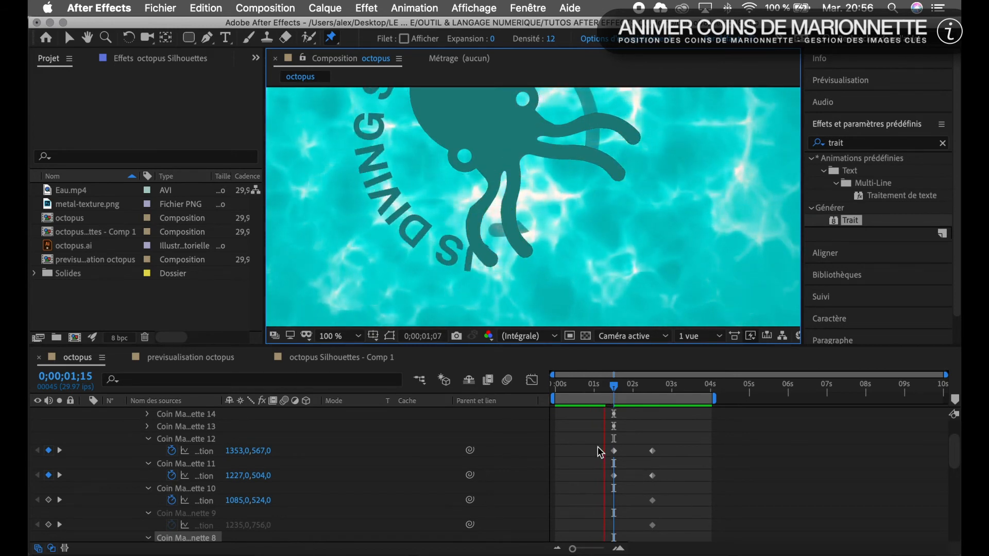
{"action": "key", "text": "space"}
At 0;00;02;15, straighten the second and third tentacles by moving their tip pins to about 1196,806 and 1240,764
{"action": "left_click", "coordinate": [611, 386]}
{"action": "left_click_drag", "start_coordinate": [613, 389], "coordinate": [663, 409]}
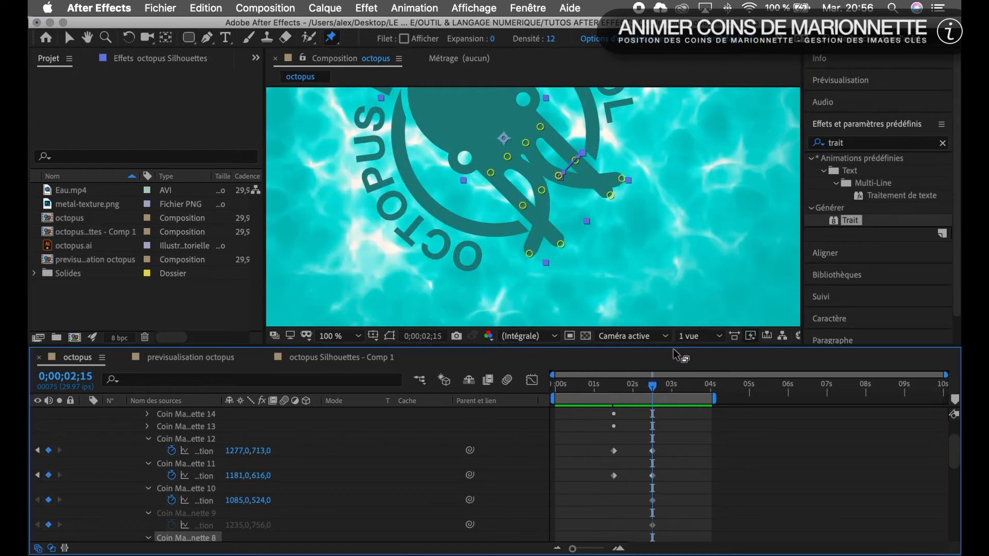
{"action": "left_click_drag", "start_coordinate": [530, 256], "coordinate": [583, 230]}
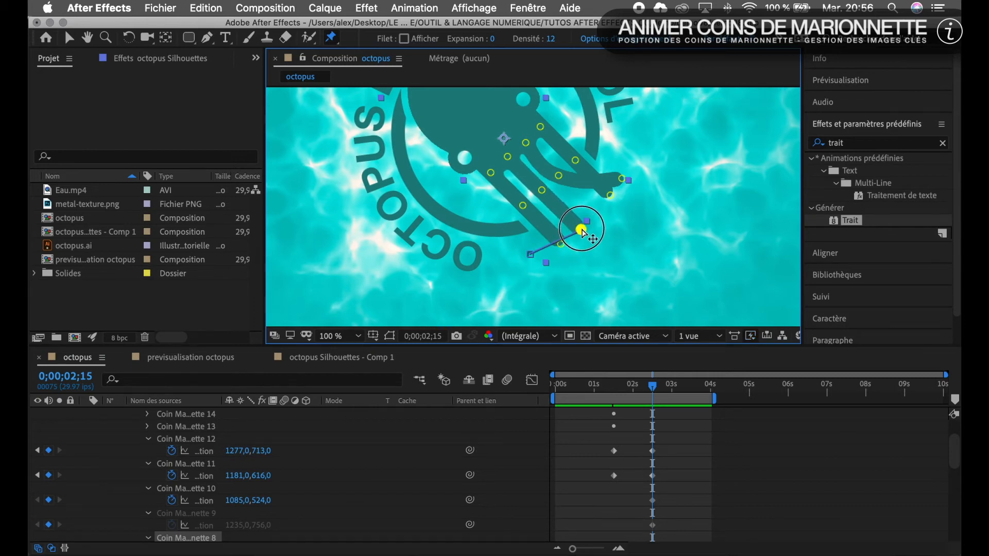
{"action": "left_click_drag", "start_coordinate": [582, 231], "coordinate": [583, 232]}
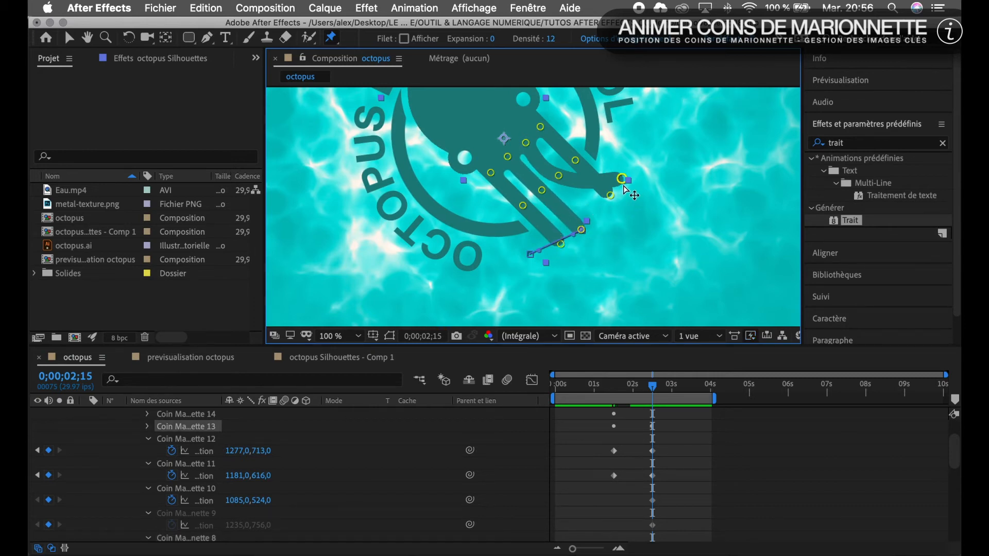
{"action": "left_click_drag", "start_coordinate": [622, 180], "coordinate": [597, 214]}
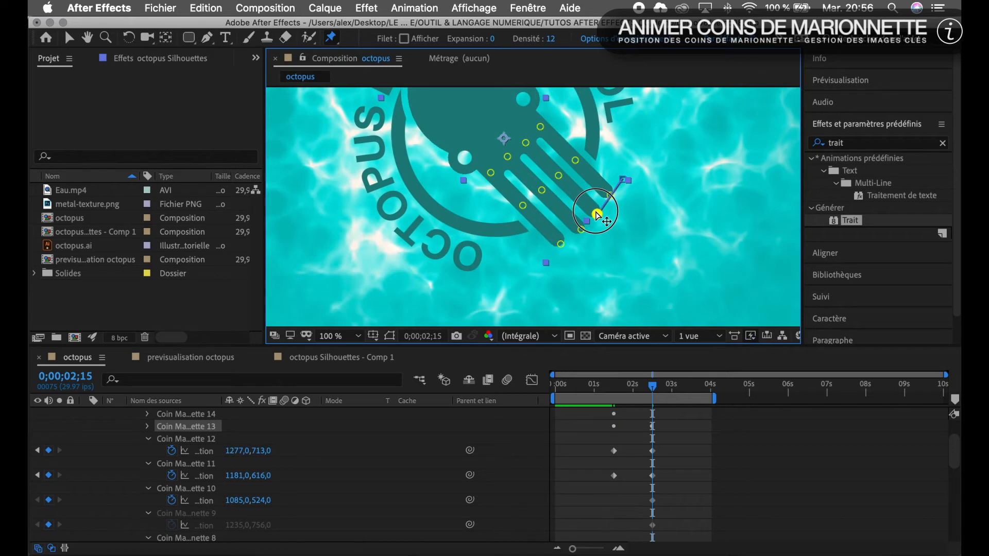
{"action": "left_click_drag", "start_coordinate": [597, 214], "coordinate": [596, 213]}
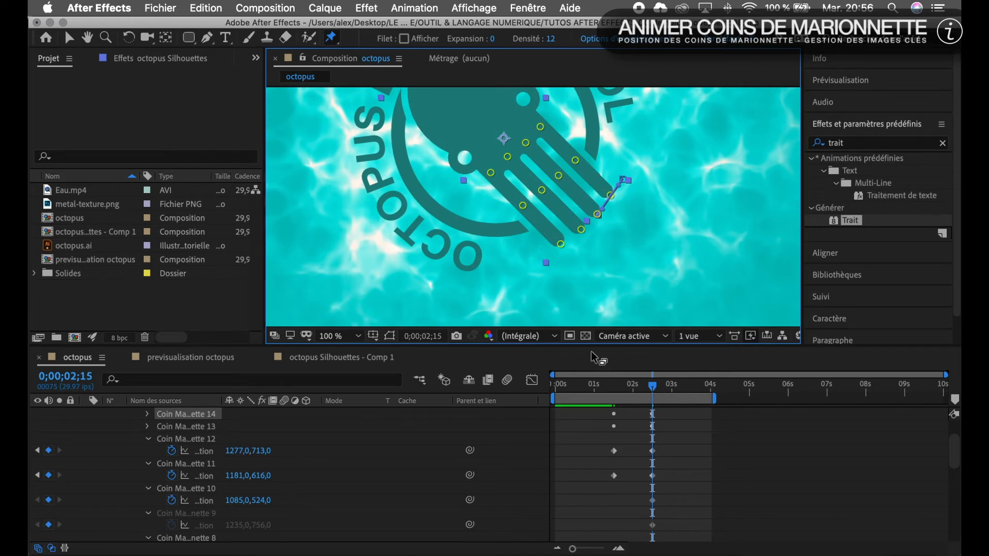
Replay the animation to check the tentacles' movement from spread to straight
{"action": "left_click_drag", "start_coordinate": [652, 385], "coordinate": [612, 394]}
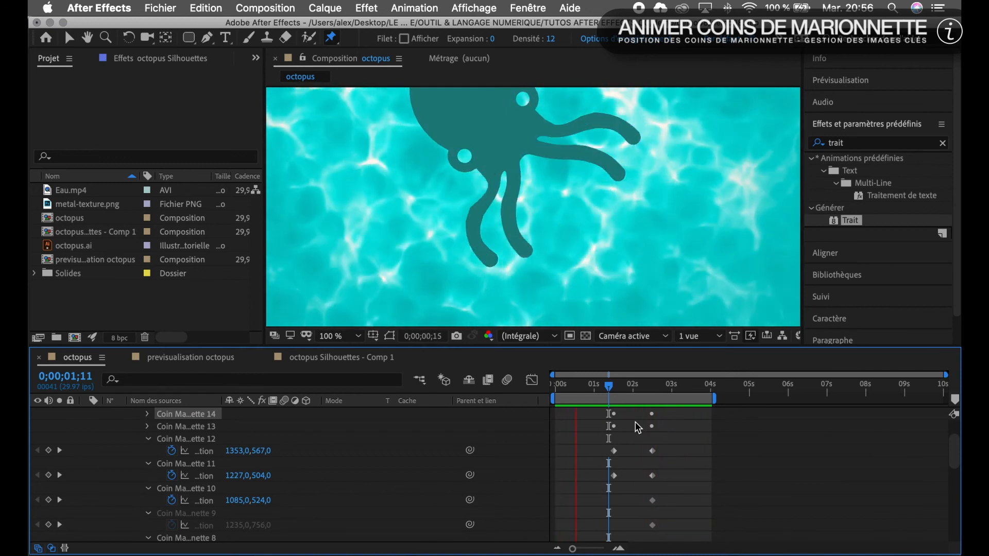
{"action": "key", "text": "space"}
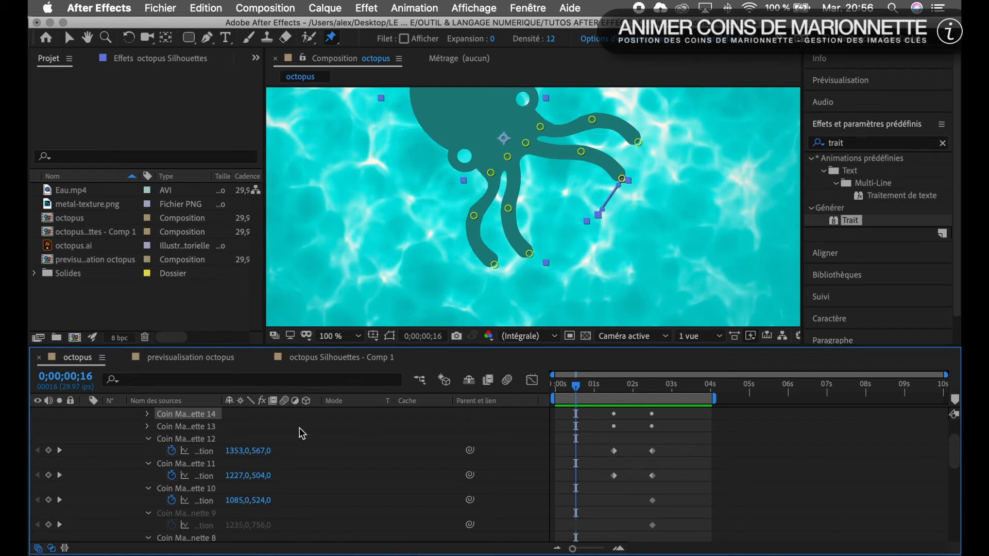
Reveal the keyframed pin positions of the octopus Silhouettes layer and select all their keyframes at 0;00;02;15
{"action": "scroll", "coordinate": [206, 427], "scroll_direction": "up", "scroll_amount": 3}
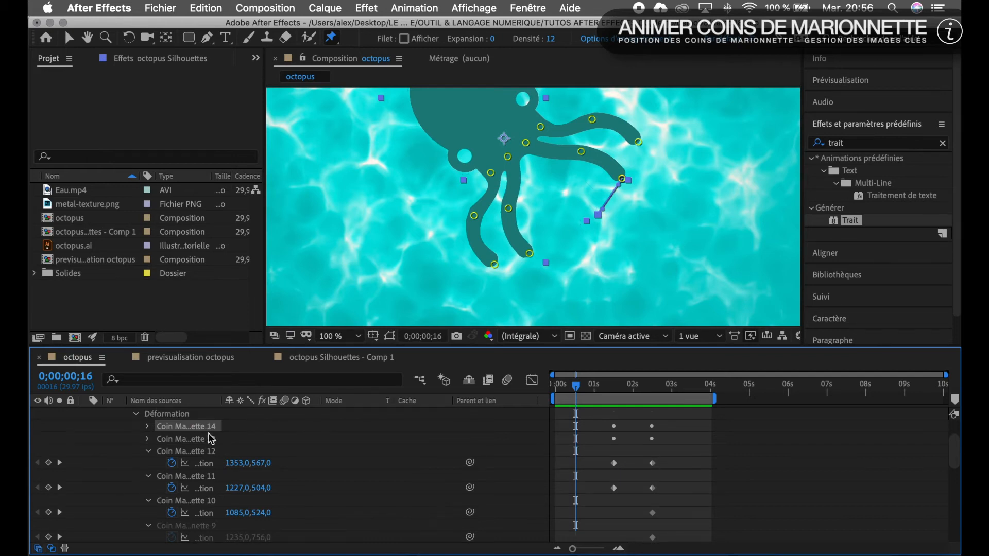
{"action": "left_click", "coordinate": [198, 413]}
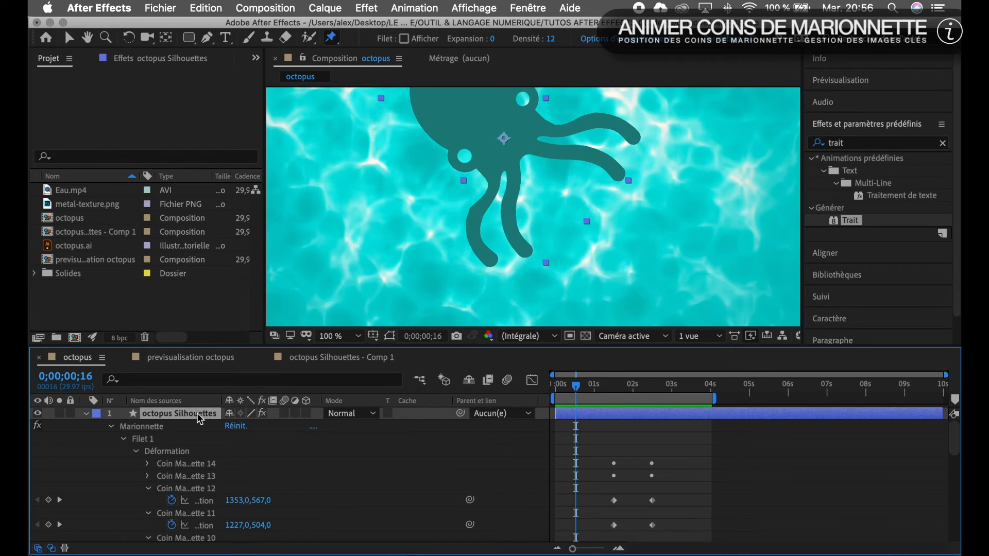
{"action": "key", "text": "u"}
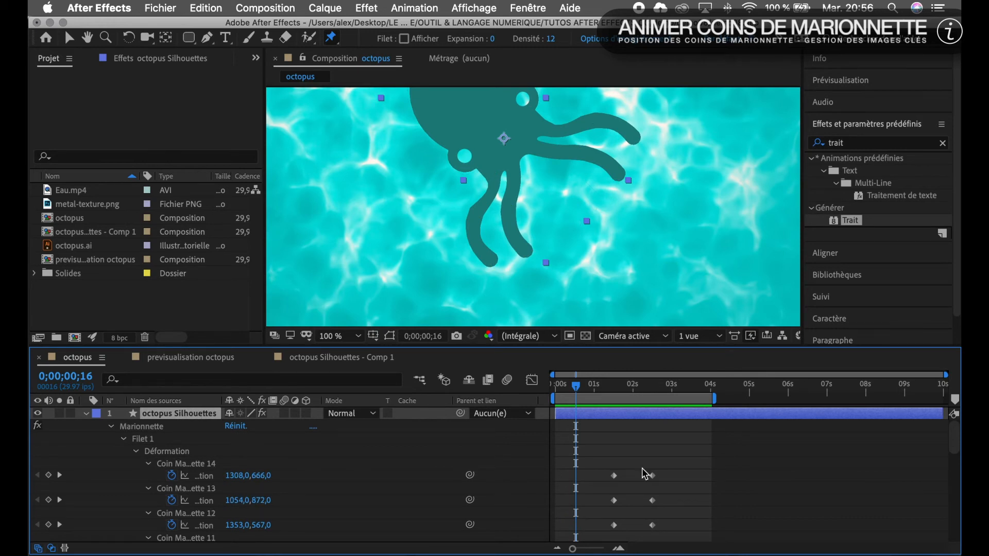
{"action": "scroll", "coordinate": [716, 464], "scroll_direction": "down", "scroll_amount": 3}
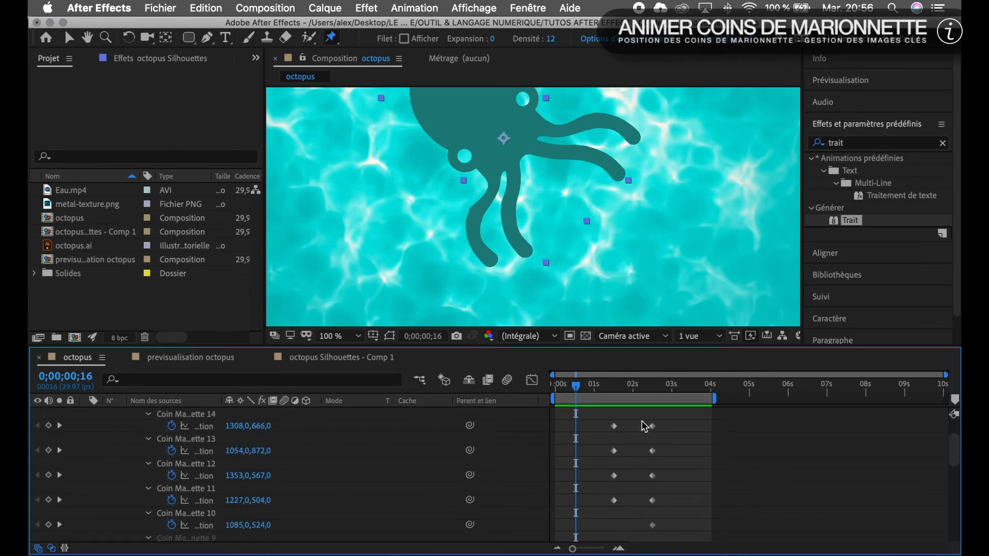
{"action": "left_click_drag", "start_coordinate": [639, 419], "coordinate": [679, 484]}
{"action": "scroll", "coordinate": [673, 438], "scroll_direction": "up", "scroll_amount": 20}
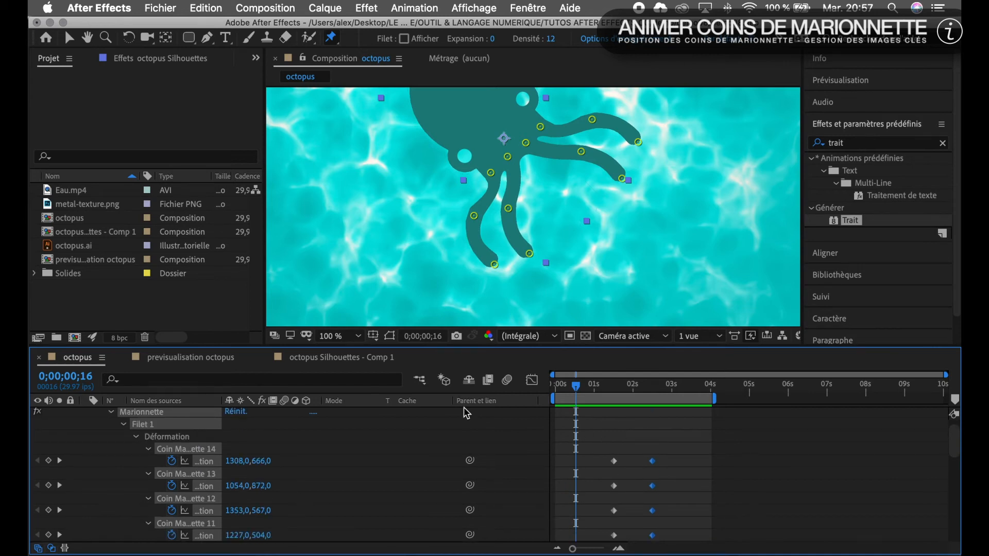
Copy the selected straight-tentacle pin keyframes to 0;00;00;15
{"action": "left_click", "coordinate": [612, 387]}
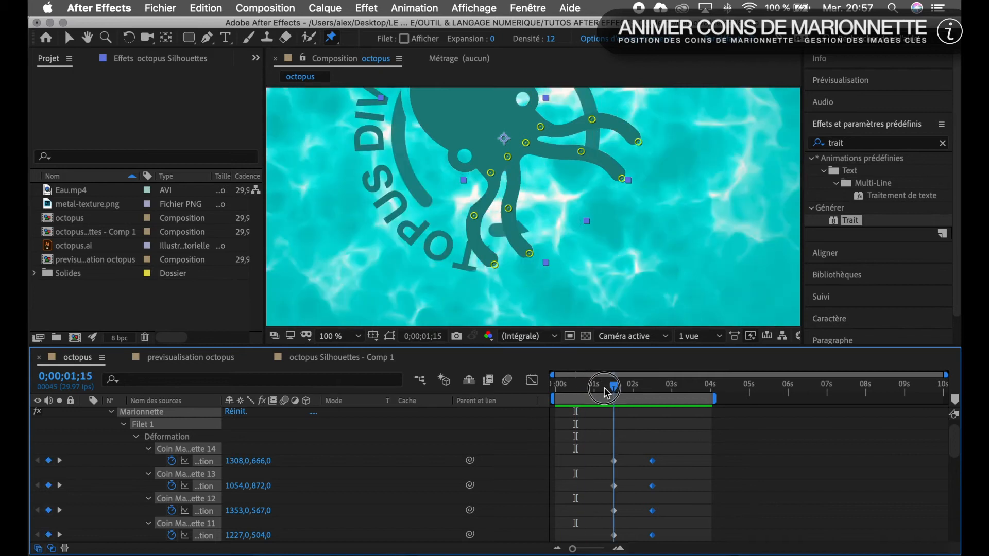
{"action": "left_click", "coordinate": [75, 376]}
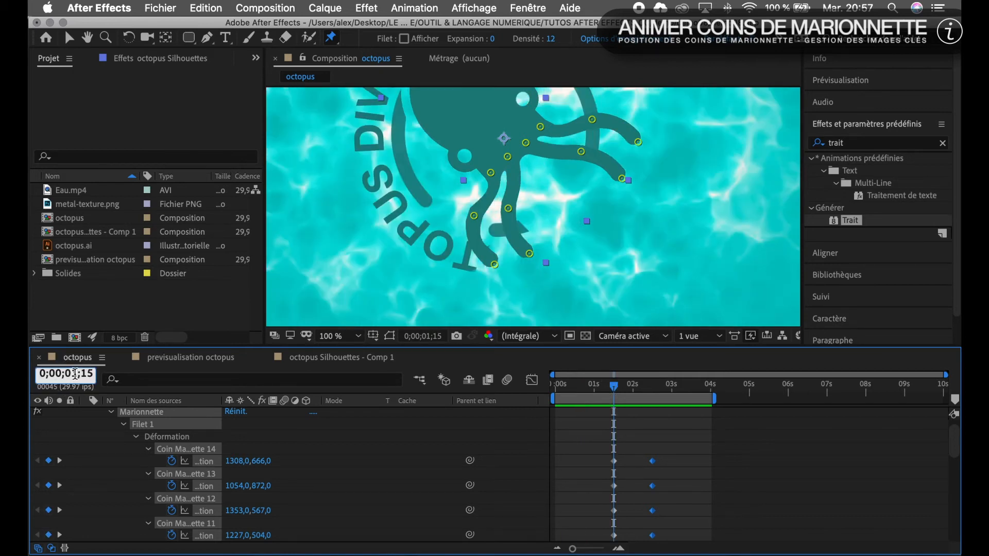
{"action": "type", "text": "0;00;00;15"}
{"action": "key", "text": "Return"}
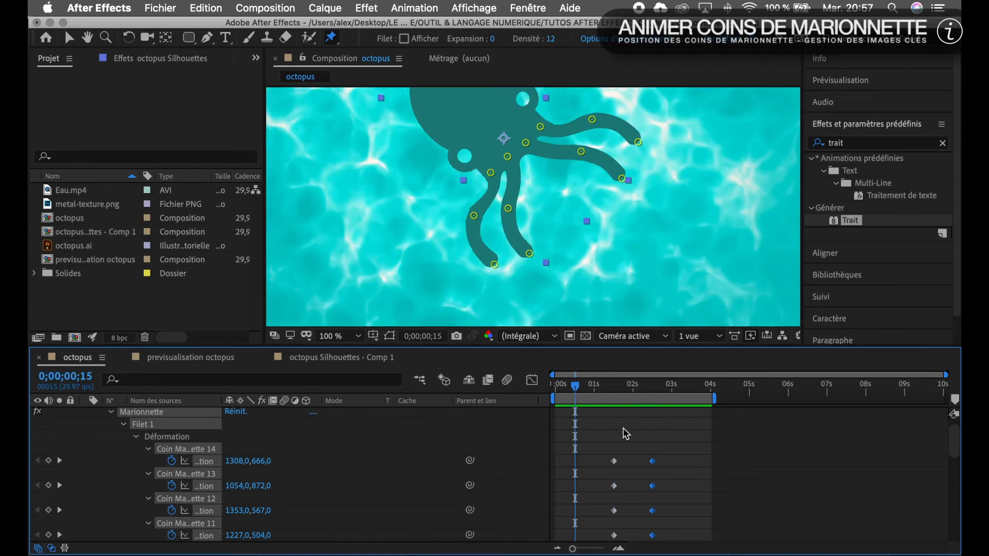
{"action": "key", "text": "ctrl+v"}
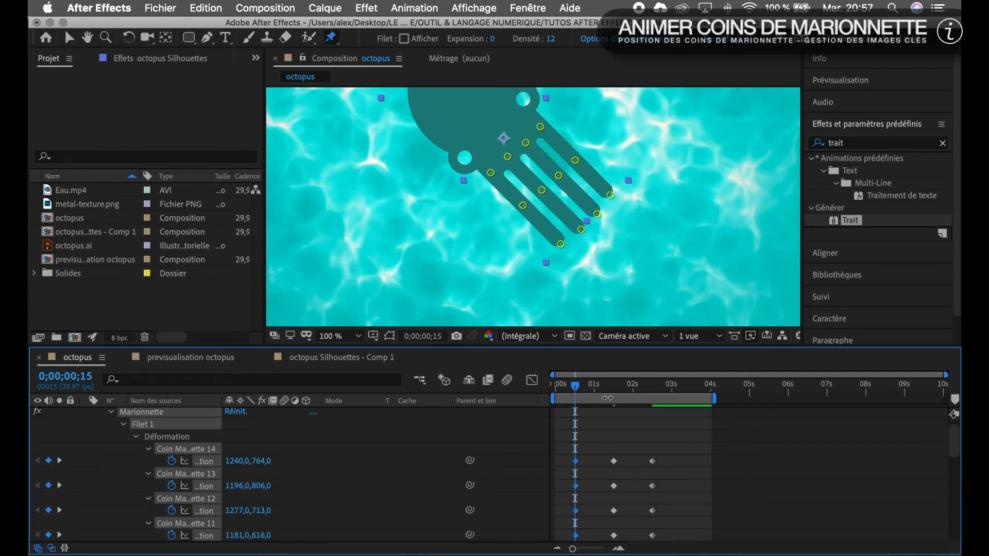
Select all the spread-tentacle pin keyframes at 0;00;01;15 and shift them seven frames earlier to 0;00;01;08
{"action": "left_click_drag", "start_coordinate": [576, 390], "coordinate": [624, 420]}
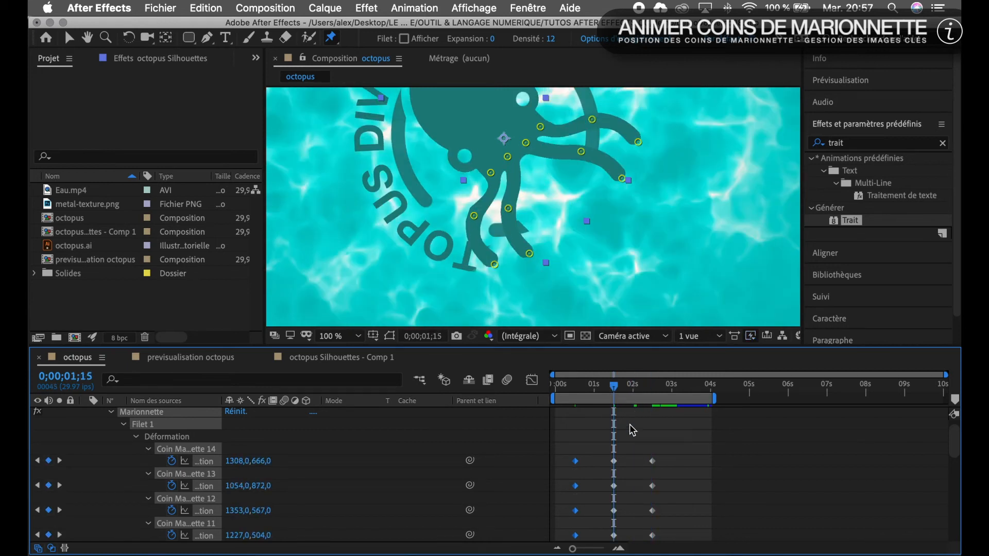
{"action": "left_click", "coordinate": [604, 444]}
{"action": "left_click_drag", "start_coordinate": [605, 447], "coordinate": [625, 515]}
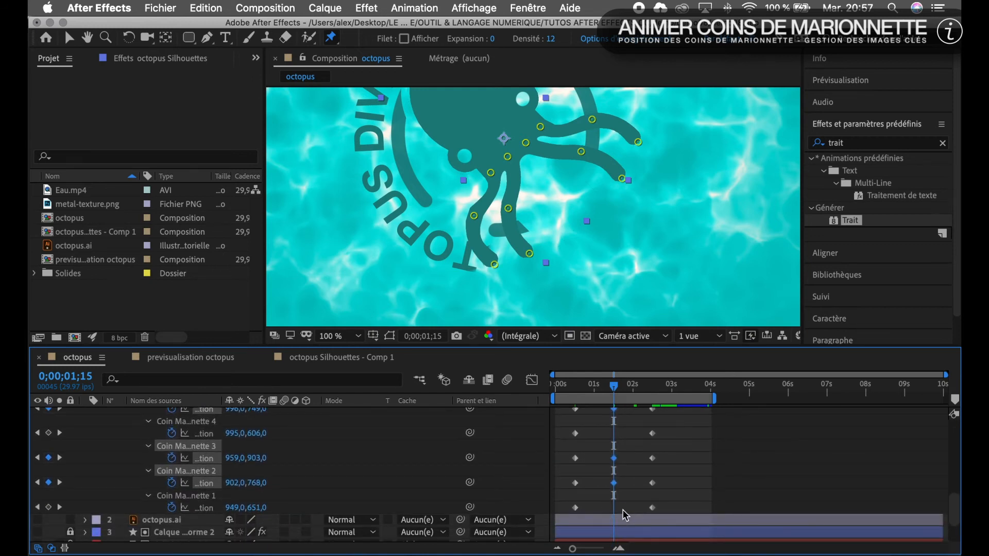
{"action": "key", "text": "alt+Left"}
{"action": "key", "text": "alt+Left"}
{"action": "key", "text": "alt+Left"}
{"action": "key", "text": "alt+Left"}
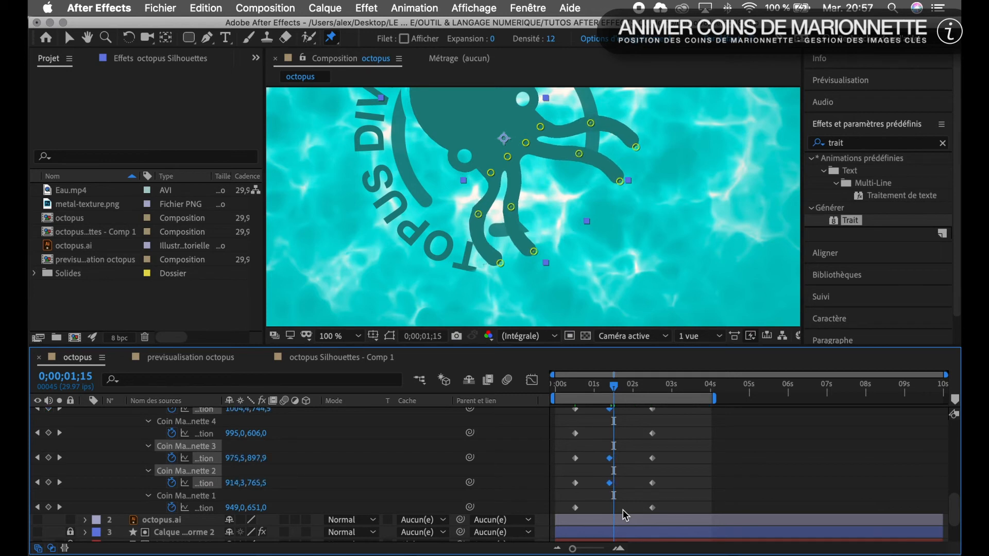
{"action": "key", "text": "alt+Left"}
{"action": "key", "text": "alt+Left"}
{"action": "key", "text": "alt+Left"}
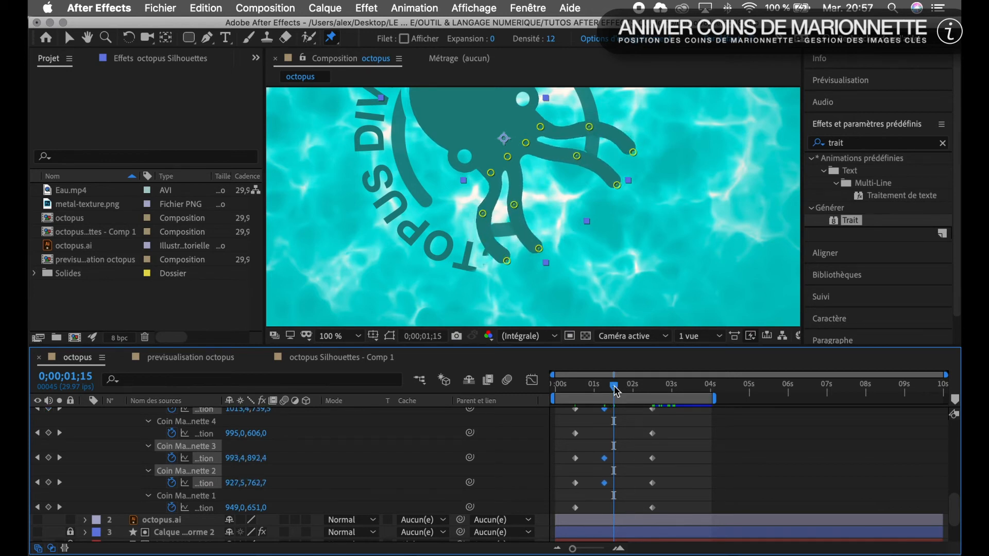
{"action": "left_click_drag", "start_coordinate": [614, 387], "coordinate": [609, 387]}
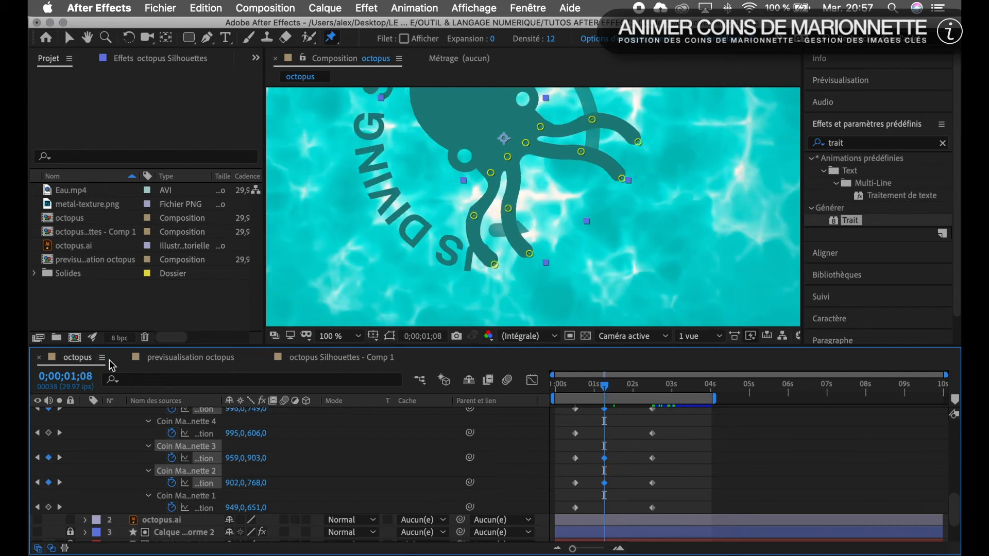
Set the current time to 0;00;01;23
{"action": "left_click", "coordinate": [92, 380]}
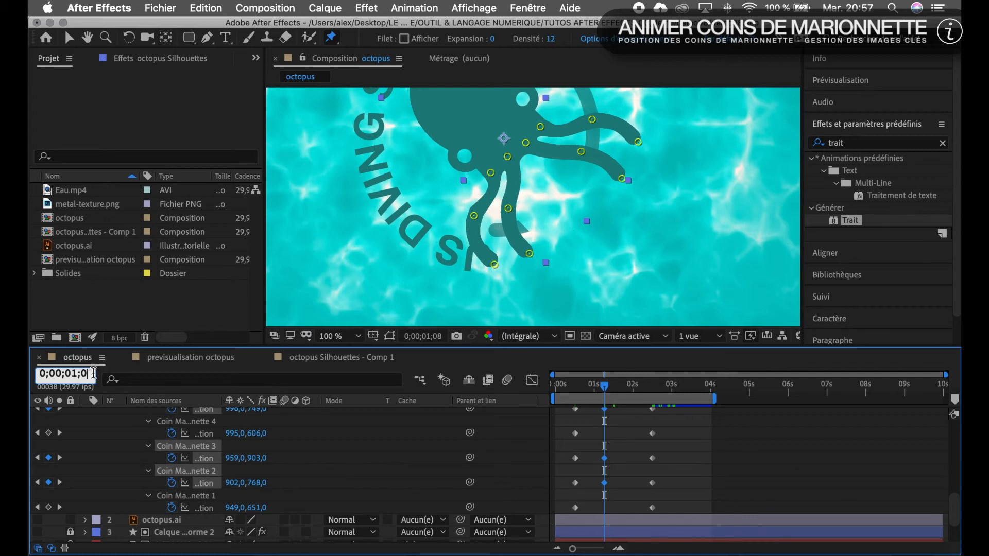
{"action": "type", "text": "23"}
{"action": "key", "text": "Return"}
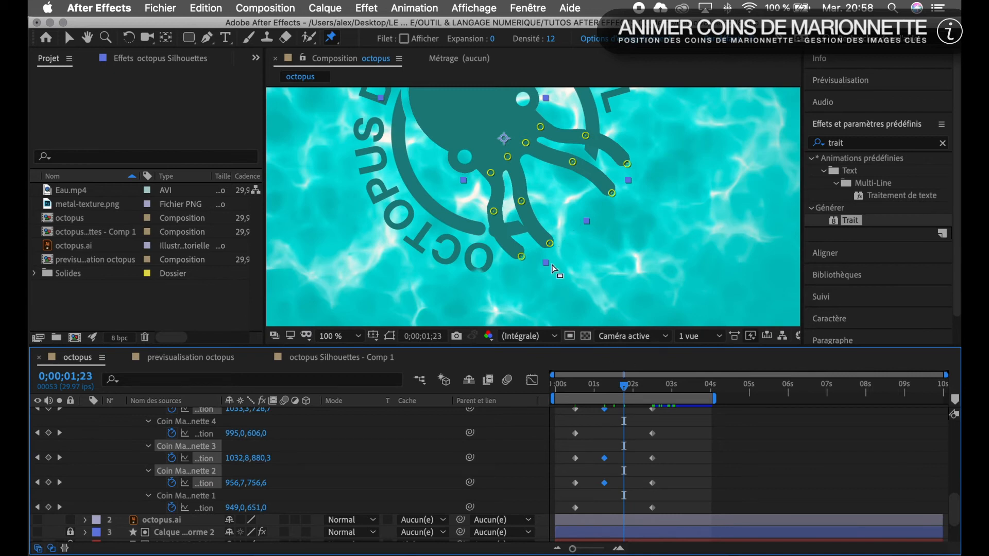
{"action": "left_click", "coordinate": [521, 256]}
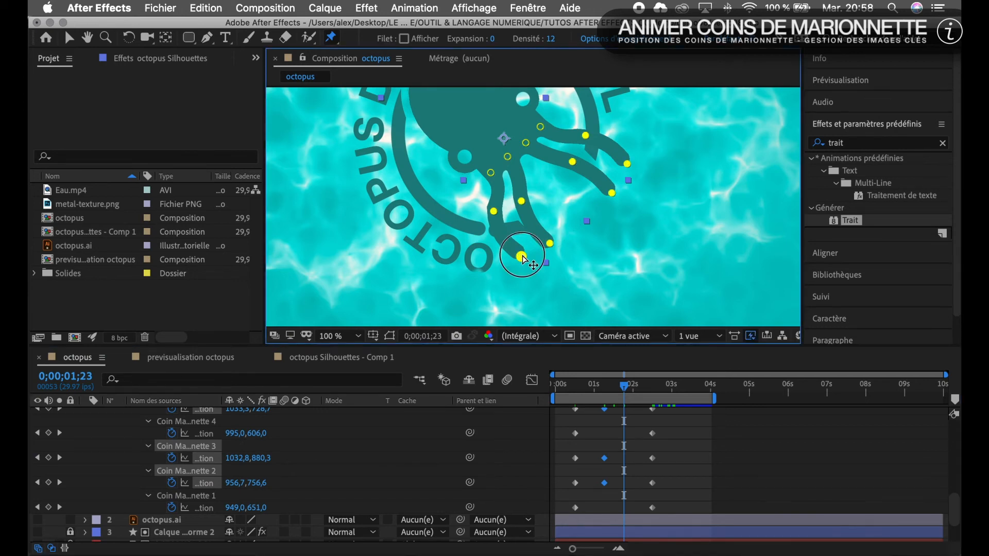
{"action": "left_click_drag", "start_coordinate": [522, 256], "coordinate": [517, 257]}
{"action": "key", "text": "super+z"}
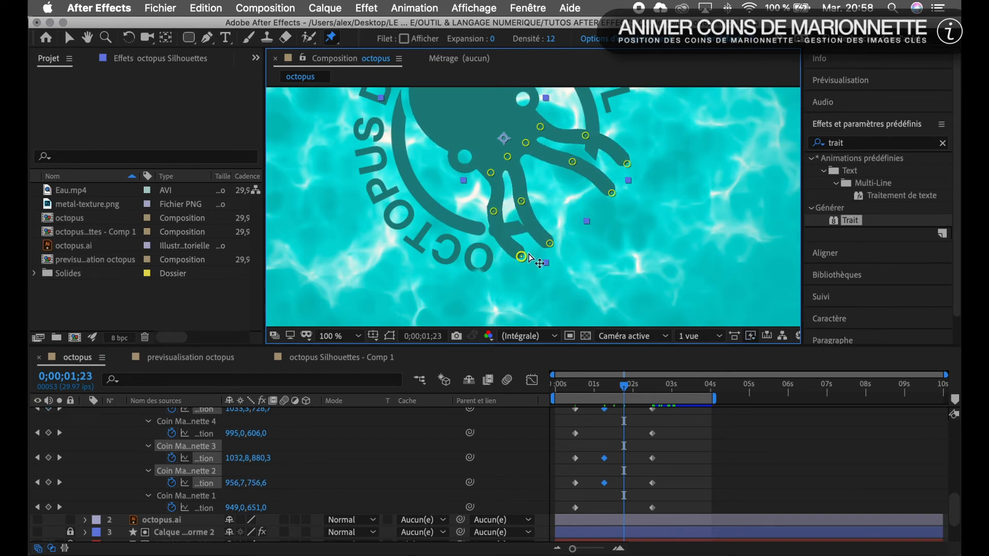
Clear the keyframe selection and move the four tentacle tip pins outward at 0;00;01;23, placing the lowest tentacle's tip at about 939,904
{"action": "left_click", "coordinate": [336, 448]}
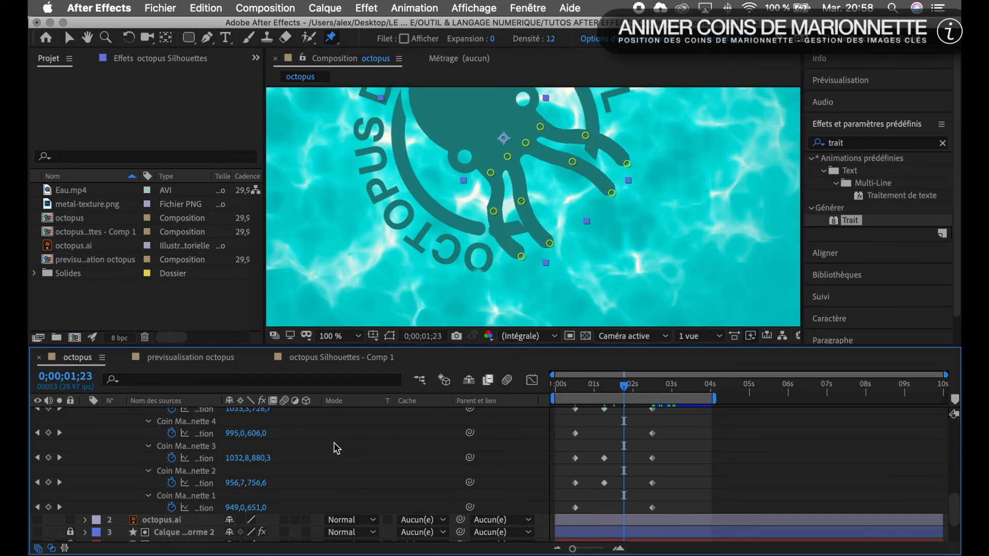
{"action": "left_click", "coordinate": [523, 257]}
{"action": "left_click_drag", "start_coordinate": [523, 257], "coordinate": [491, 267]}
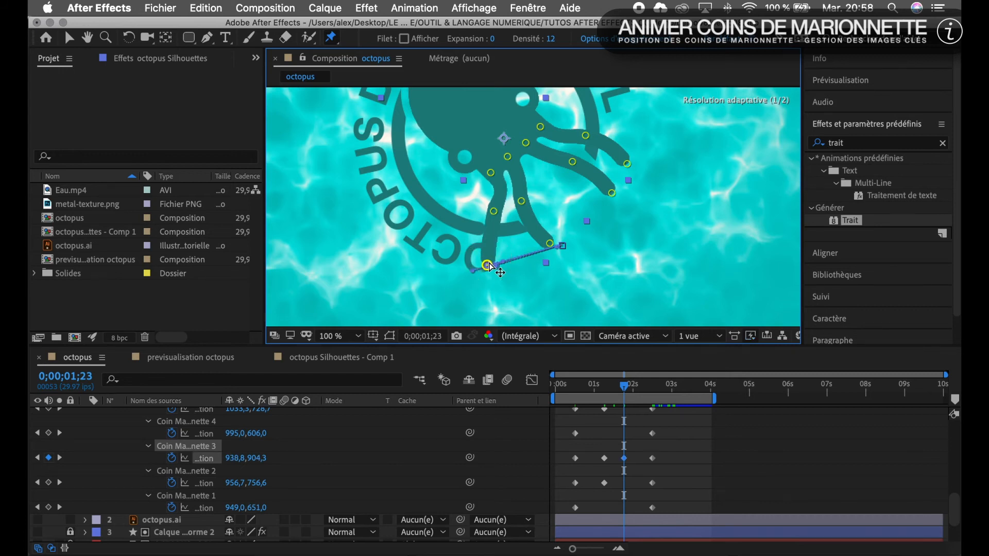
{"action": "left_click_drag", "start_coordinate": [551, 249], "coordinate": [526, 253]}
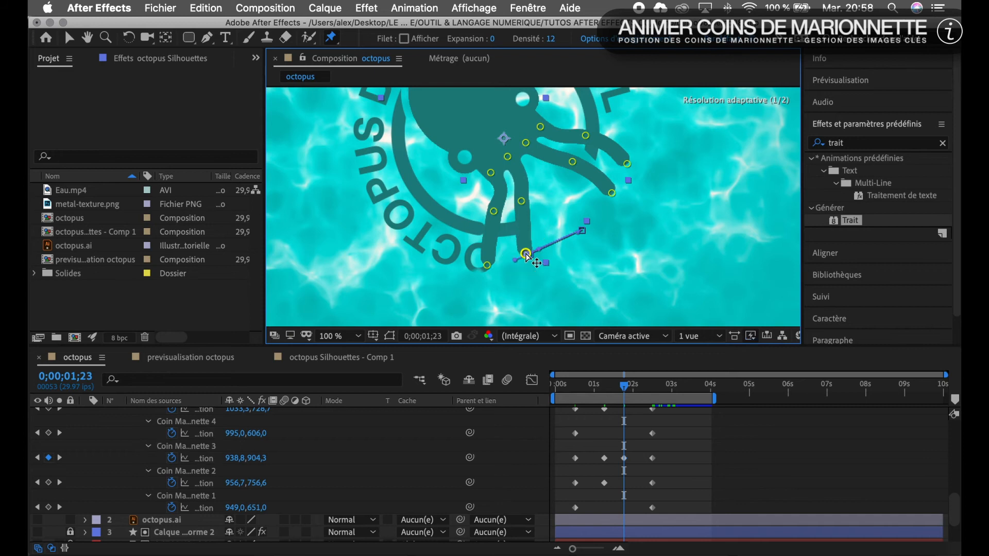
{"action": "left_click_drag", "start_coordinate": [629, 168], "coordinate": [647, 144]}
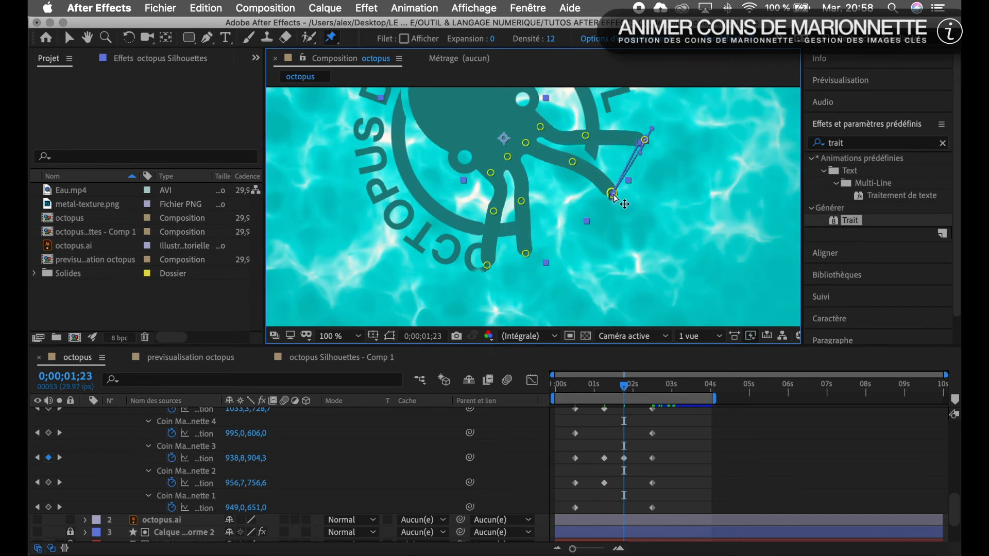
{"action": "left_click_drag", "start_coordinate": [613, 194], "coordinate": [625, 176]}
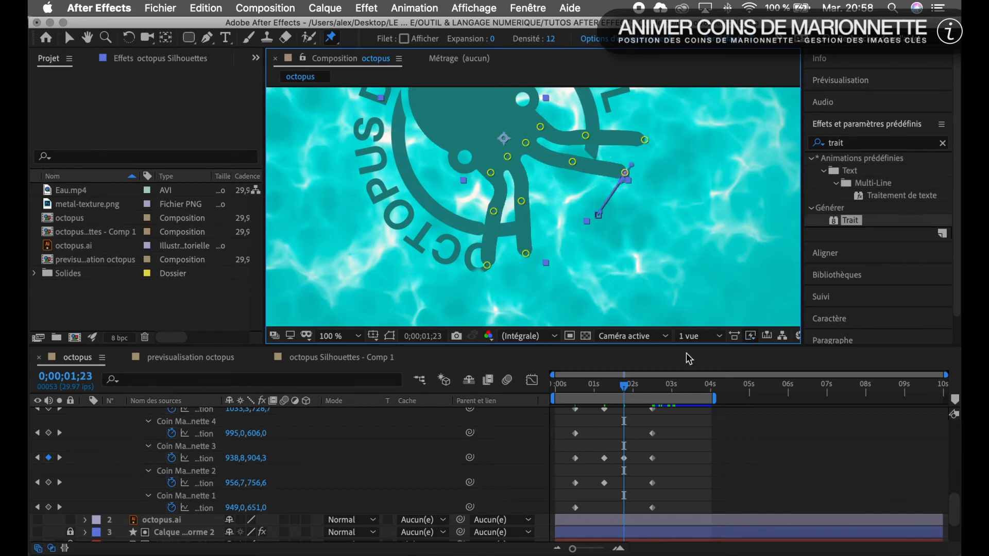
Replay the animation from 0;00;00;07 to check how the tentacles spread and straighten
{"action": "left_click_drag", "start_coordinate": [627, 390], "coordinate": [568, 390]}
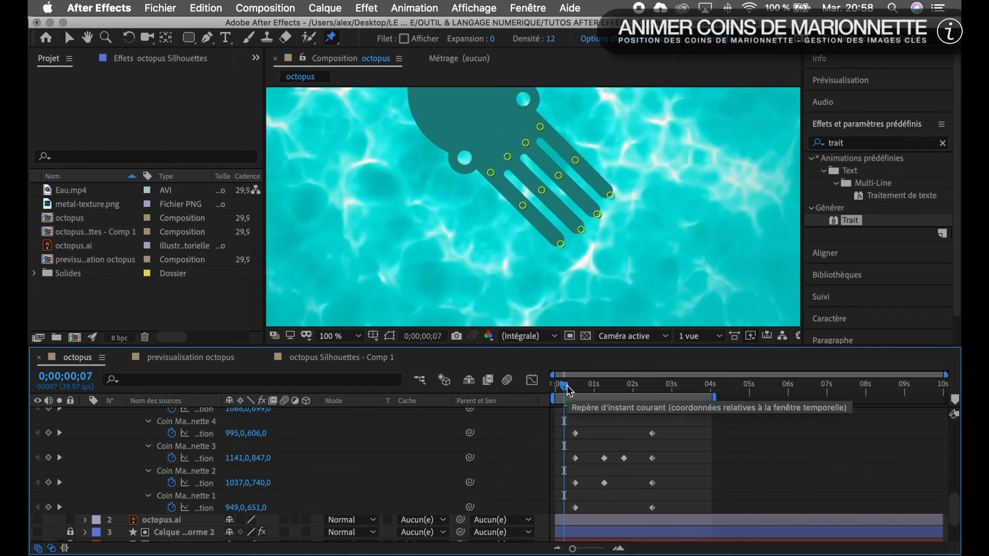
{"action": "key", "text": "space"}
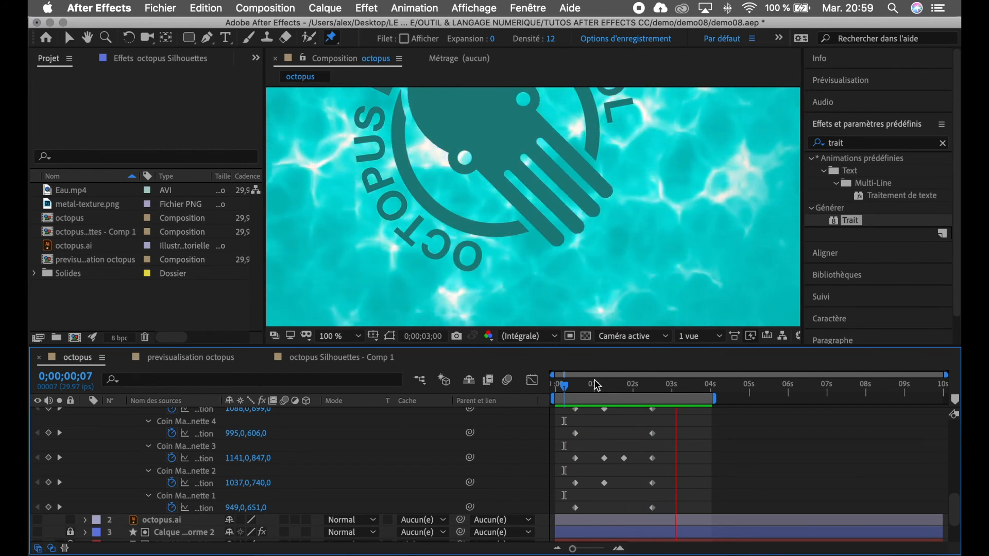
{"action": "key", "text": "space"}
{"action": "key", "text": "comma"}
{"action": "key", "text": "comma"}
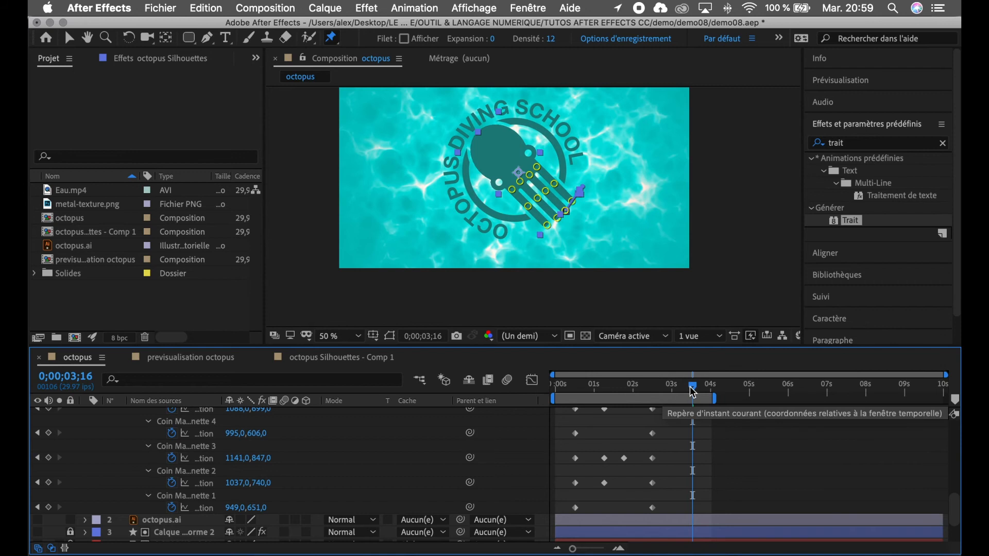
Start keyframing the position of the octopus Silhouettes layer at 0;00;02;15
{"action": "left_click_drag", "start_coordinate": [693, 392], "coordinate": [653, 389]}
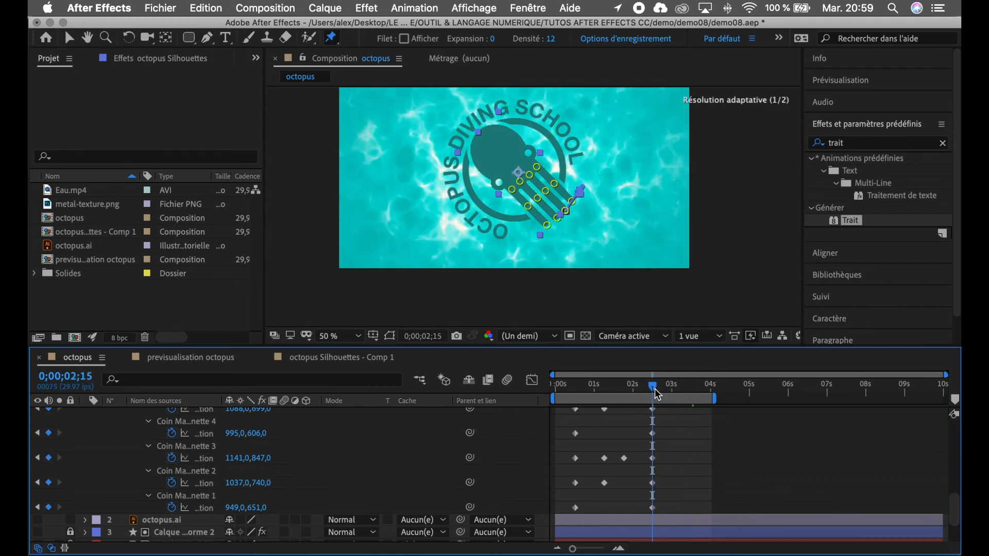
{"action": "scroll", "coordinate": [324, 446], "scroll_direction": "up", "scroll_amount": 10}
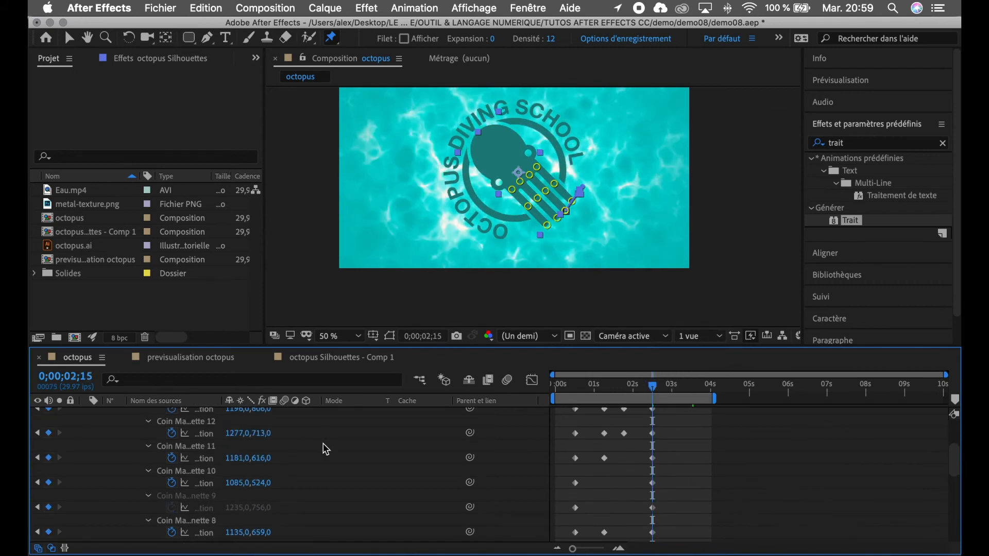
{"action": "left_click", "coordinate": [190, 416]}
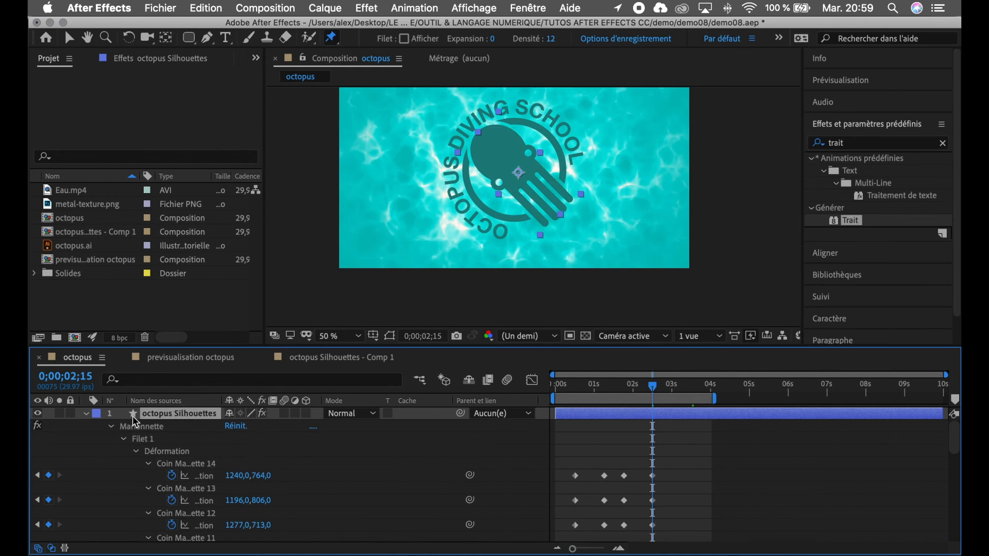
{"action": "key", "text": "p"}
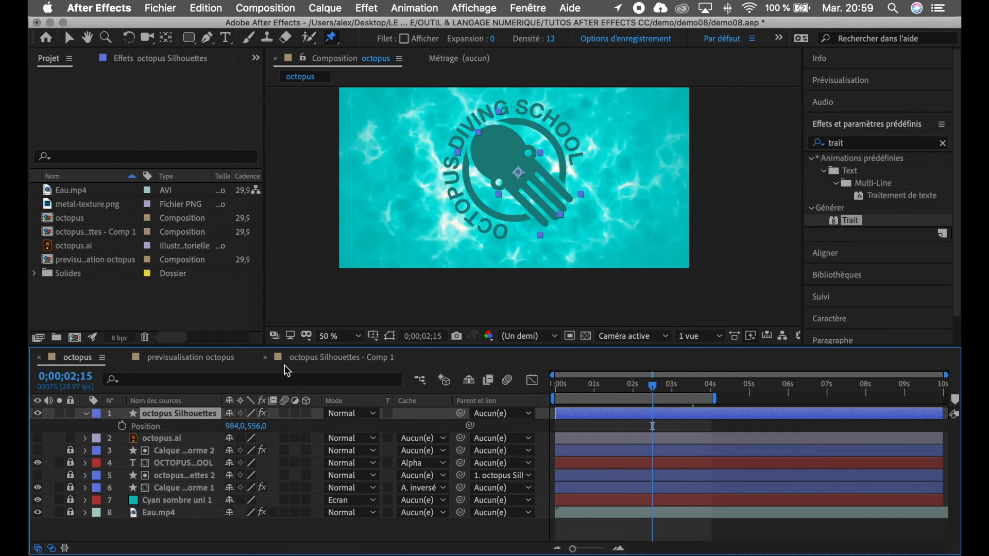
{"action": "left_click", "coordinate": [122, 426]}
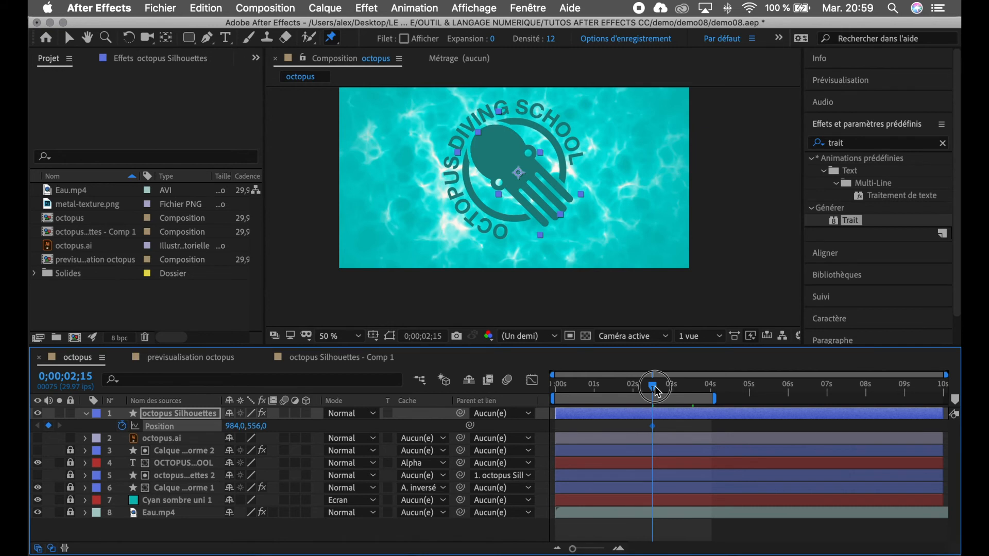
Try moving the octopus out of frame to 2308,1460 at 0;00;00;00 and preview its swim into the logo
{"action": "left_click_drag", "start_coordinate": [657, 393], "coordinate": [560, 392]}
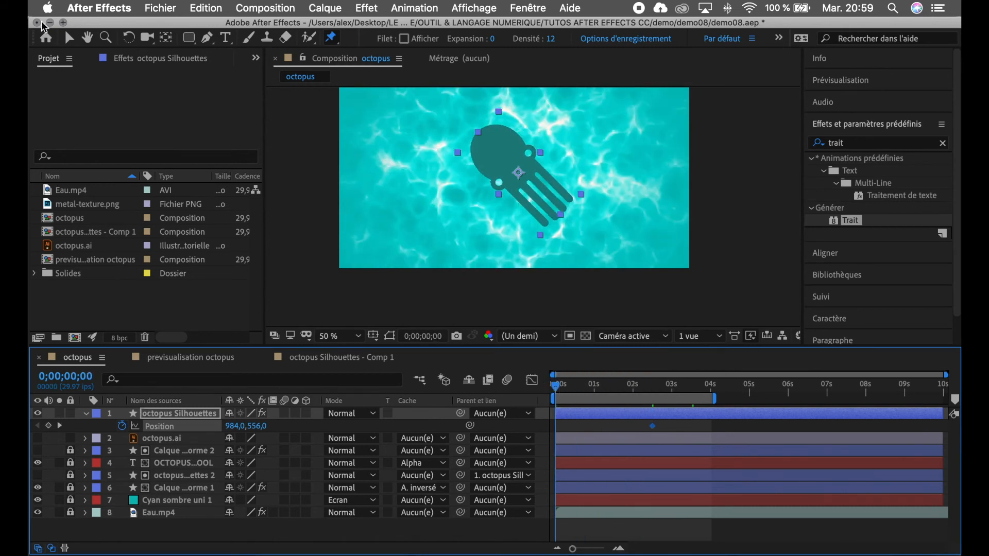
{"action": "left_click", "coordinate": [69, 38]}
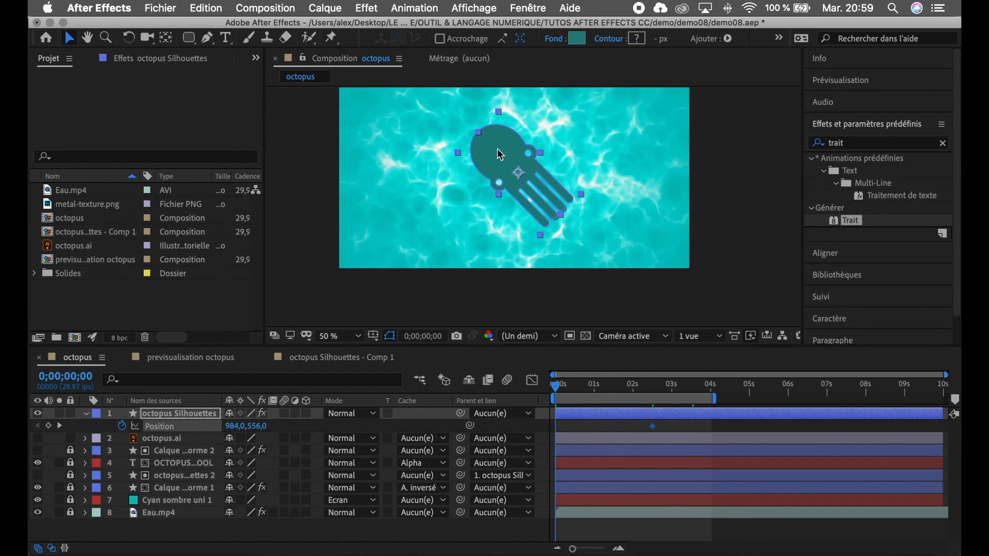
{"action": "left_click_drag", "start_coordinate": [496, 148], "coordinate": [738, 314]}
{"action": "key", "text": "space"}
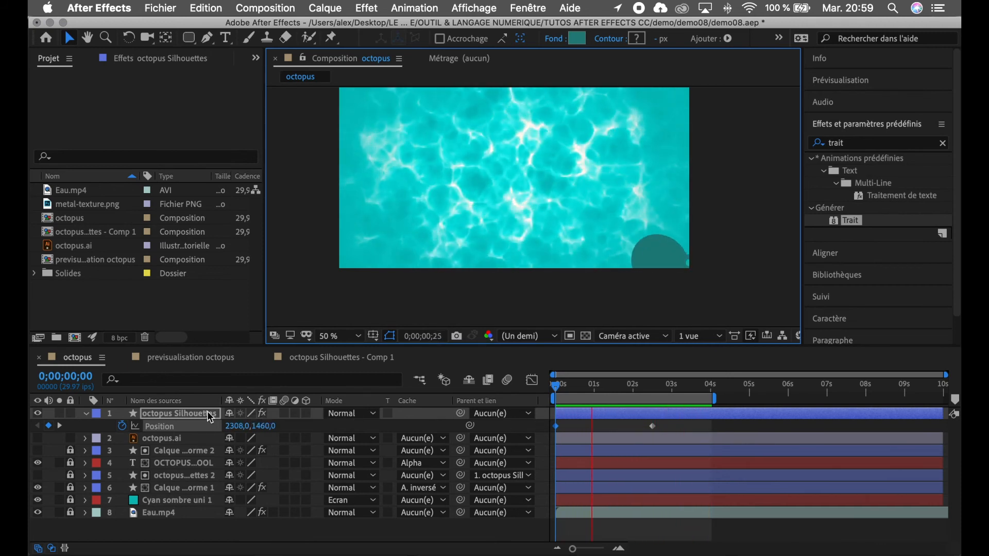
{"action": "key", "text": "space"}
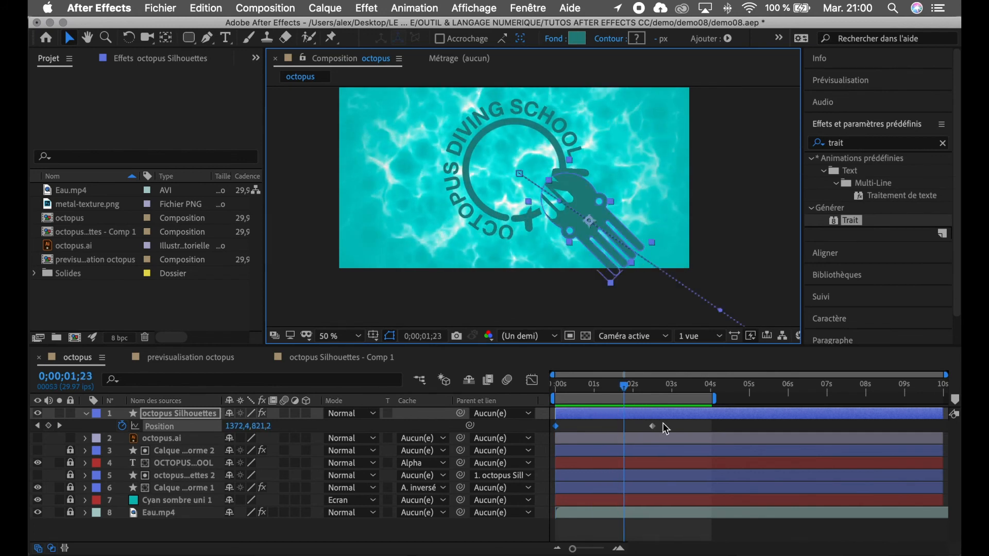
Delete both position keyframes of the octopus Silhouettes layer, with the current time at 0;00;02;15
{"action": "left_click_drag", "start_coordinate": [625, 388], "coordinate": [651, 391]}
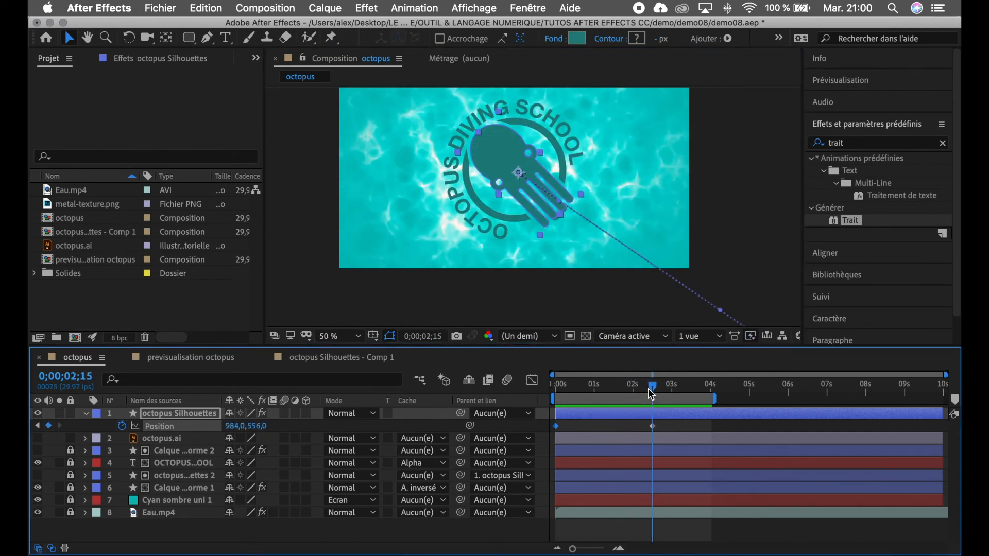
{"action": "left_click_drag", "start_coordinate": [668, 424], "coordinate": [544, 428]}
{"action": "key", "text": "Delete"}
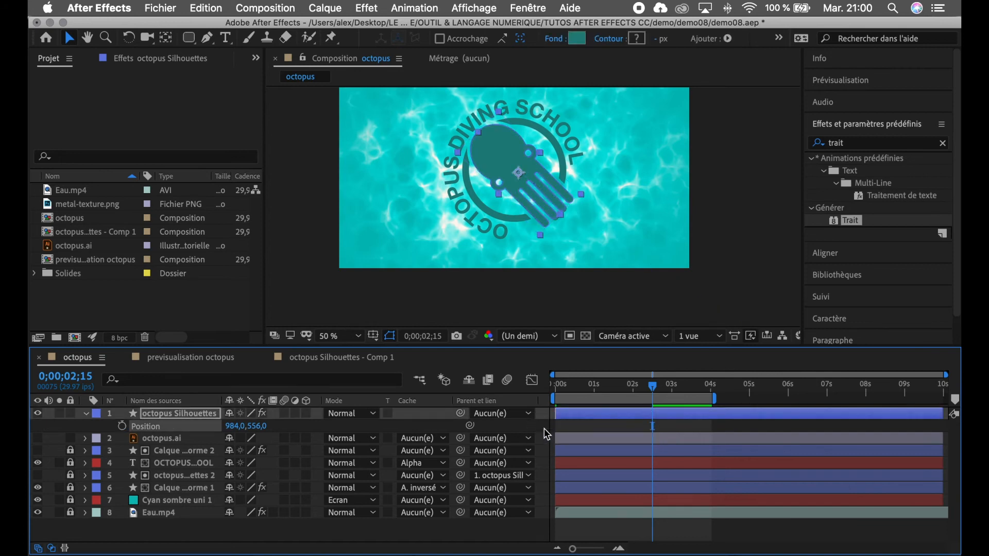
Precompose the octopus Silhouettes layer as octopus Silhouettes - Comp 2, transferring all attributes, and open the new composition
{"action": "left_click", "coordinate": [200, 413]}
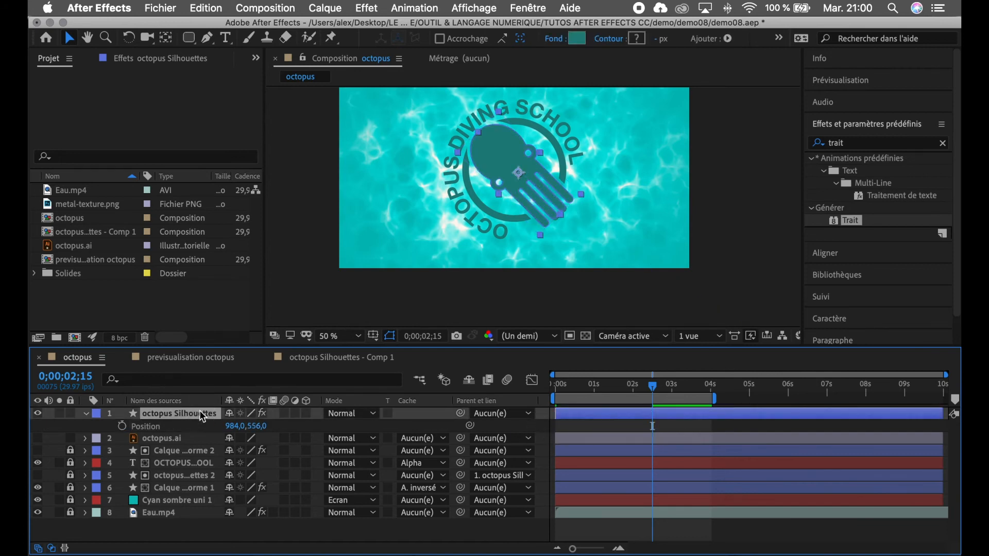
{"action": "key", "text": "u"}
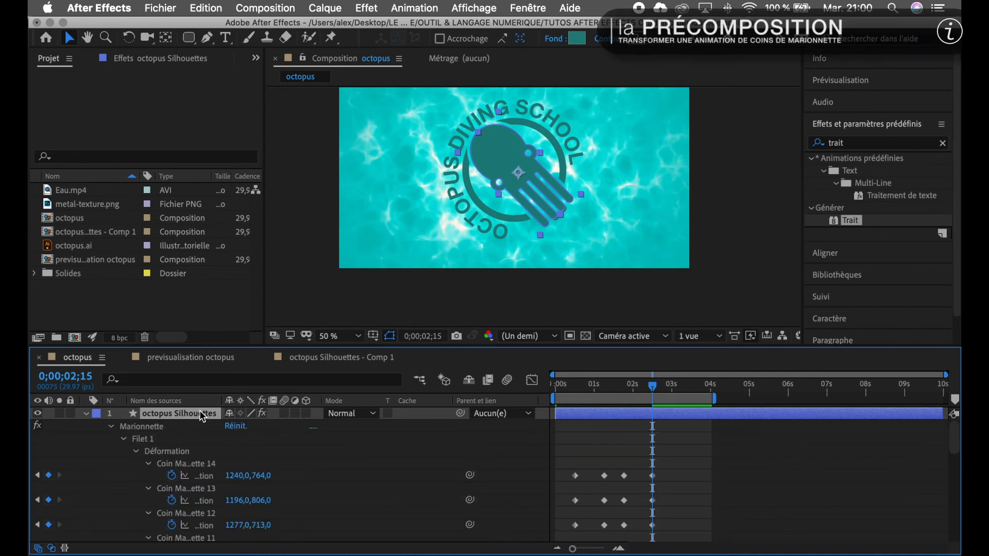
{"action": "key", "text": "u"}
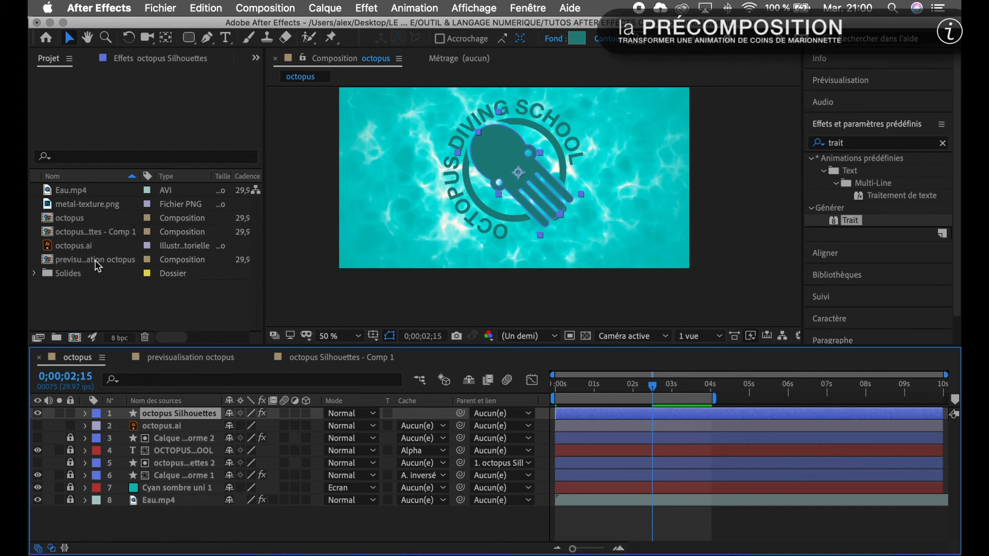
{"action": "right_click", "coordinate": [193, 413]}
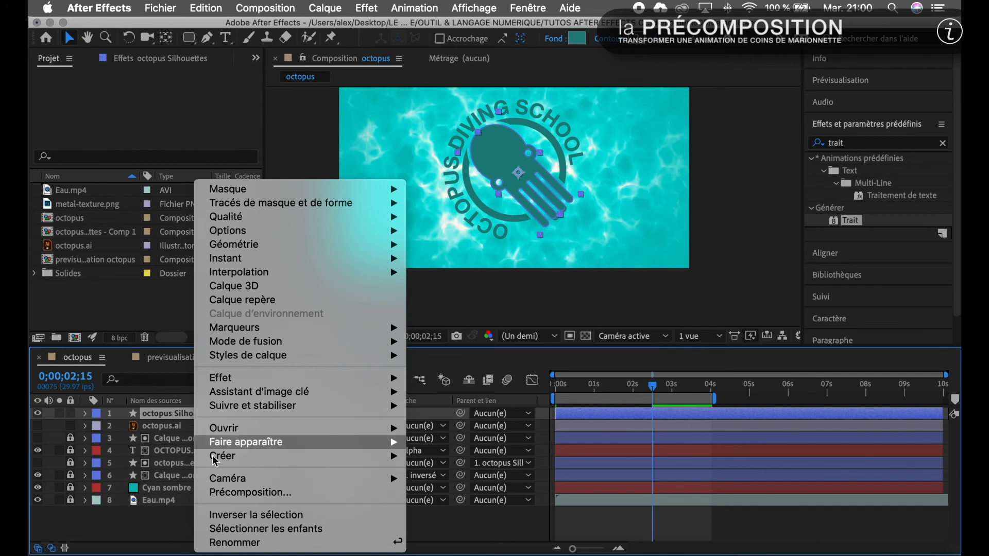
{"action": "left_click", "coordinate": [227, 494]}
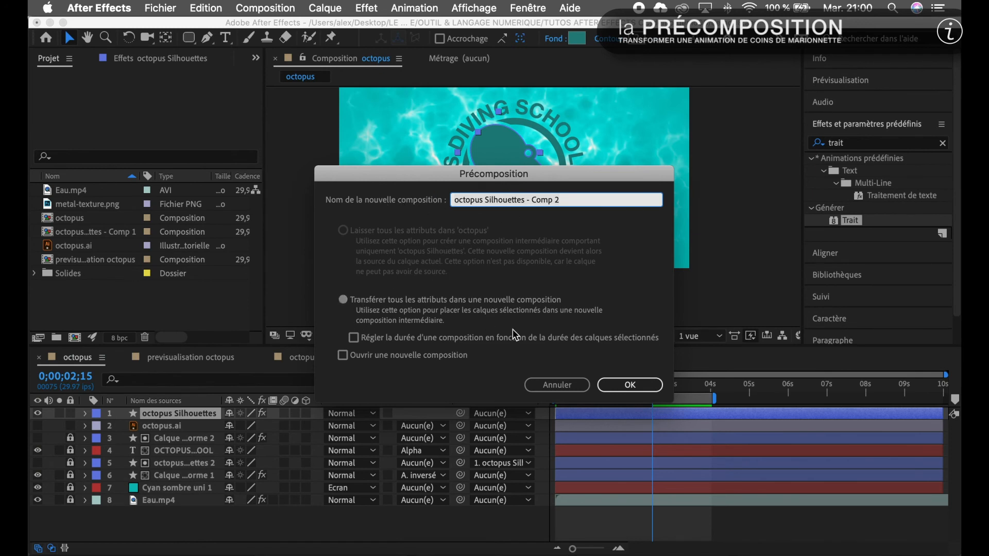
{"action": "left_click", "coordinate": [635, 385]}
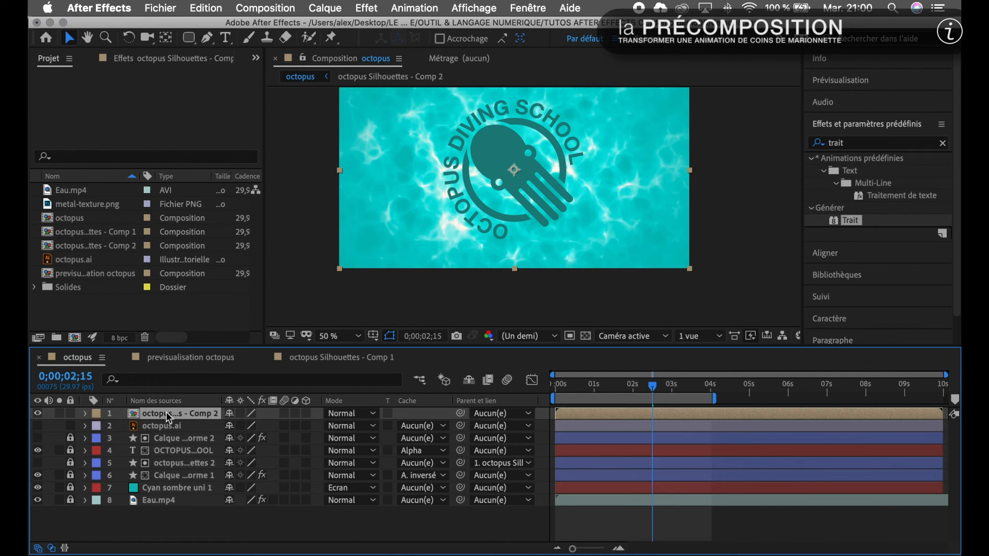
{"action": "double_click", "coordinate": [168, 415]}
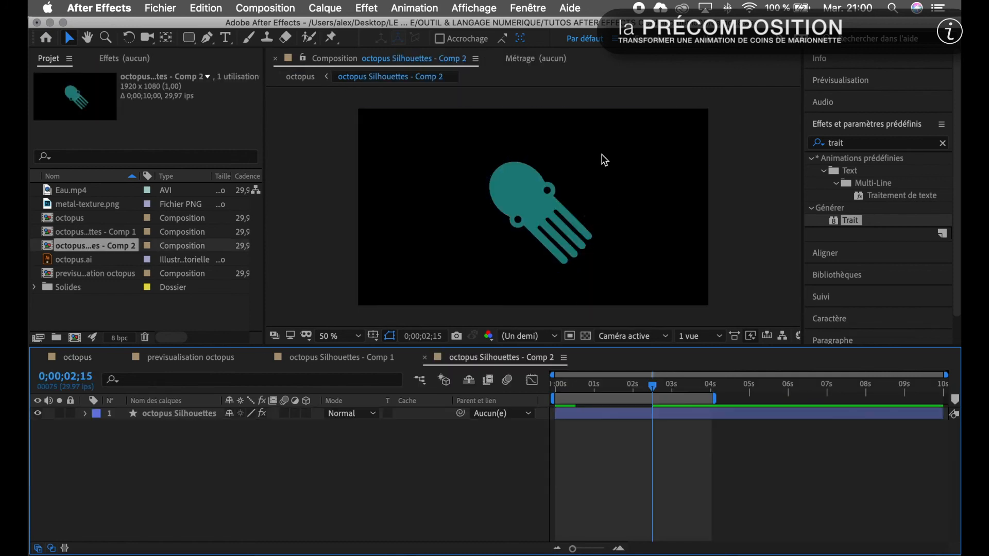
Examine the puppet pin keyframes kept inside octopus Silhouettes - Comp 2 and scrub the tentacle animation back to 0;00;02;01
{"action": "left_click", "coordinate": [185, 413]}
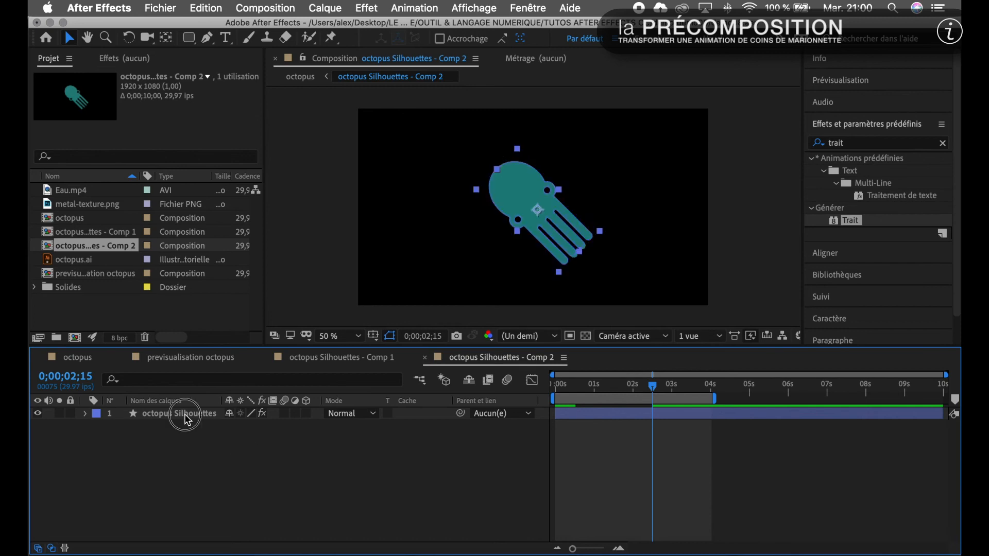
{"action": "key", "text": "u"}
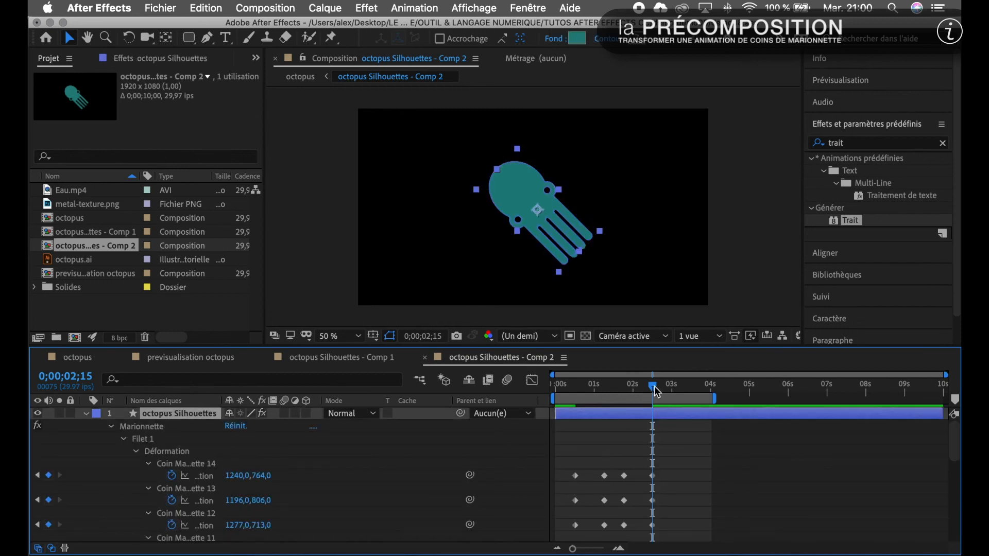
{"action": "left_click_drag", "start_coordinate": [657, 392], "coordinate": [636, 406]}
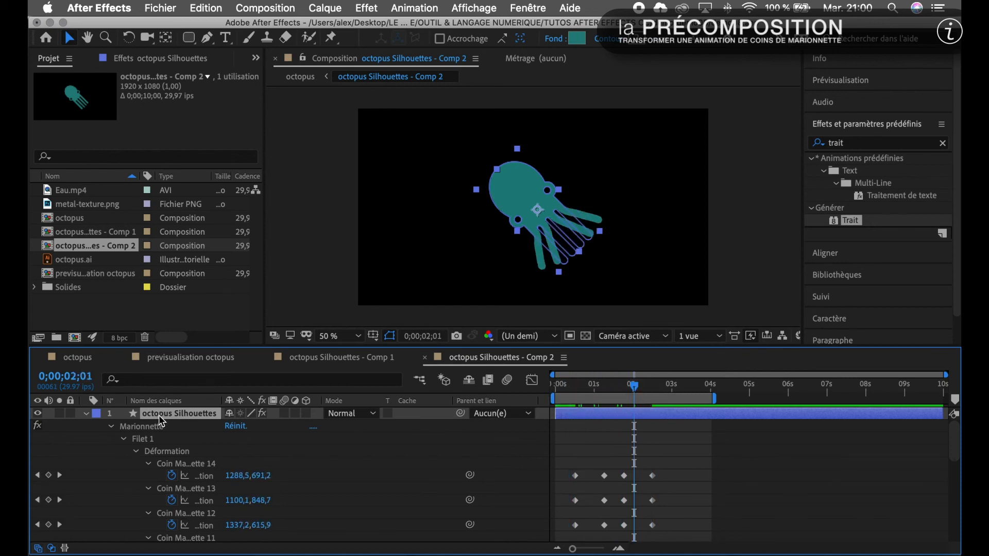
{"action": "left_click", "coordinate": [86, 414]}
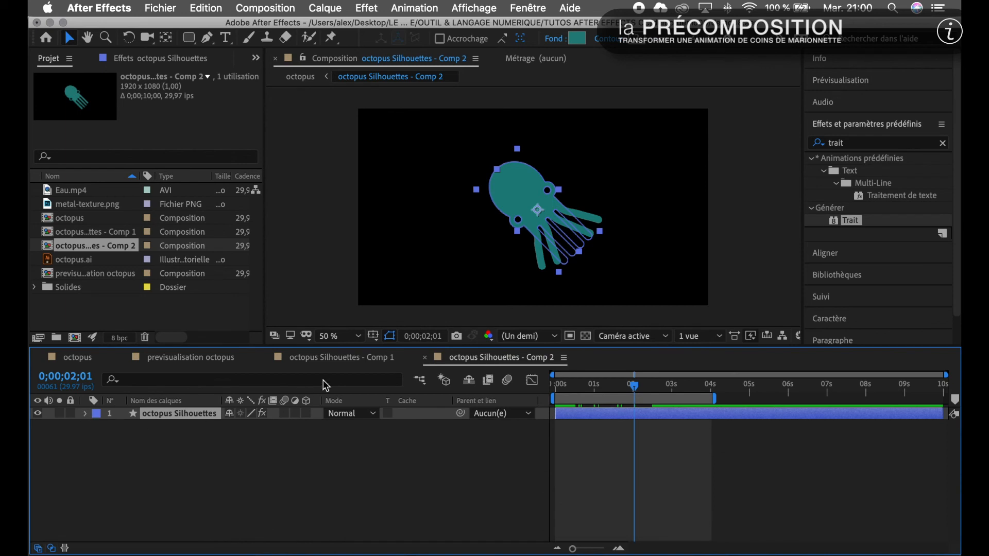
In the octopus composition, keyframe the position of the octopus Silhouettes - Comp 2 layer at 0;00;00;00 and 0;00;02;15, both at 960,540
{"action": "left_click", "coordinate": [78, 358]}
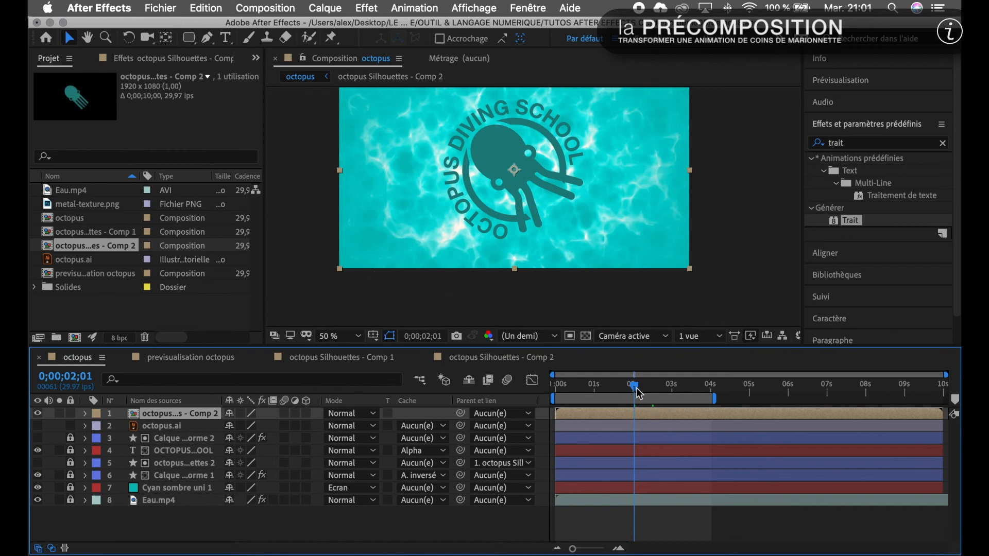
{"action": "left_click_drag", "start_coordinate": [638, 394], "coordinate": [554, 394]}
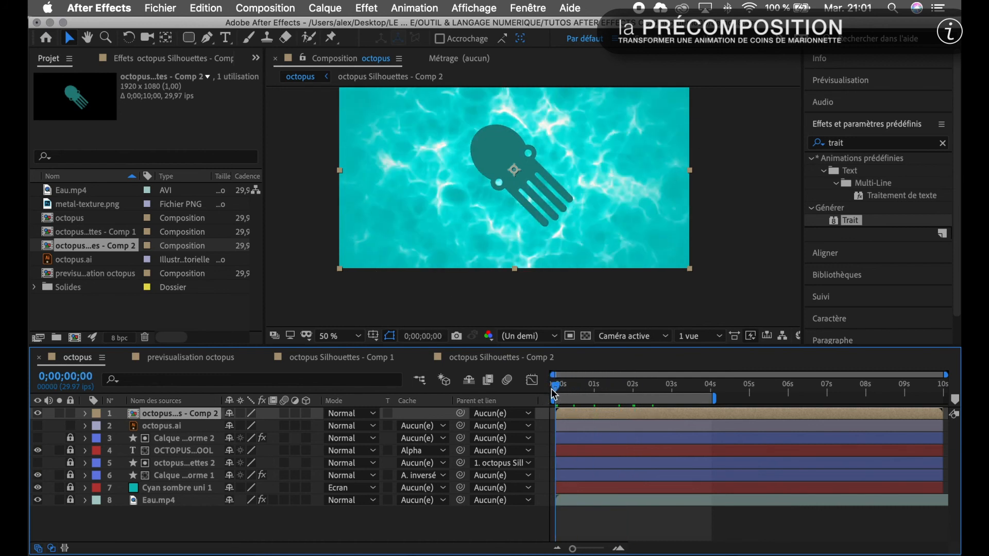
{"action": "key", "text": "p"}
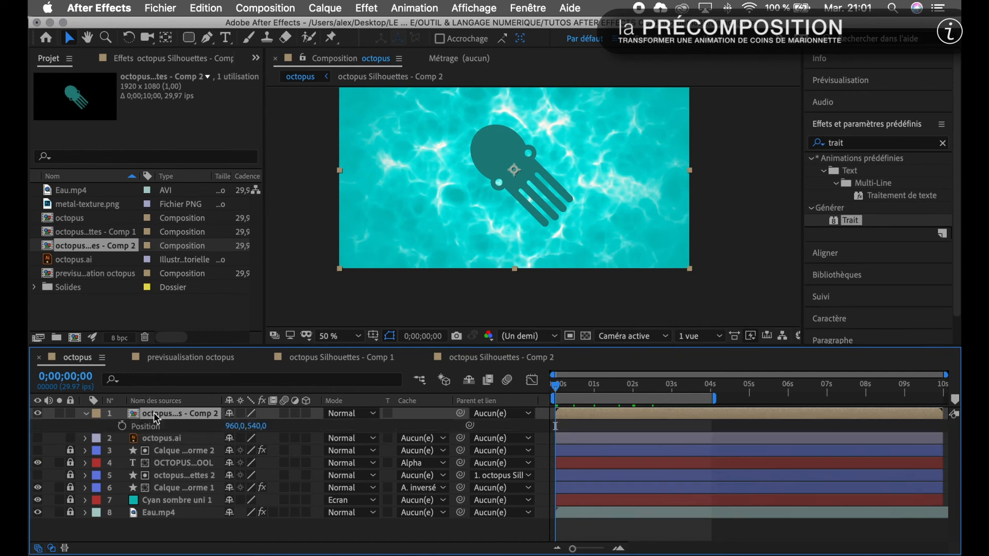
{"action": "left_click", "coordinate": [122, 426]}
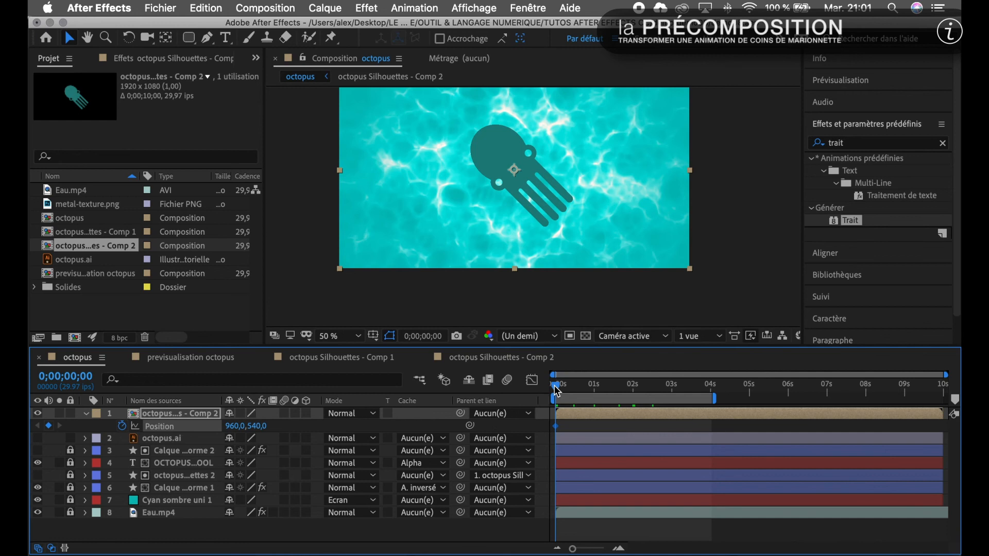
{"action": "left_click_drag", "start_coordinate": [556, 390], "coordinate": [652, 411]}
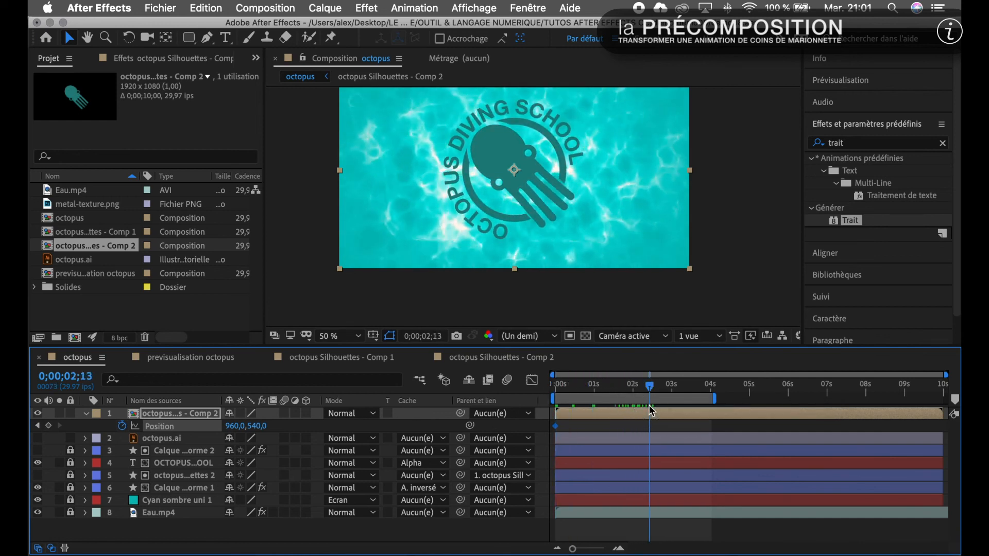
{"action": "left_click", "coordinate": [89, 378]}
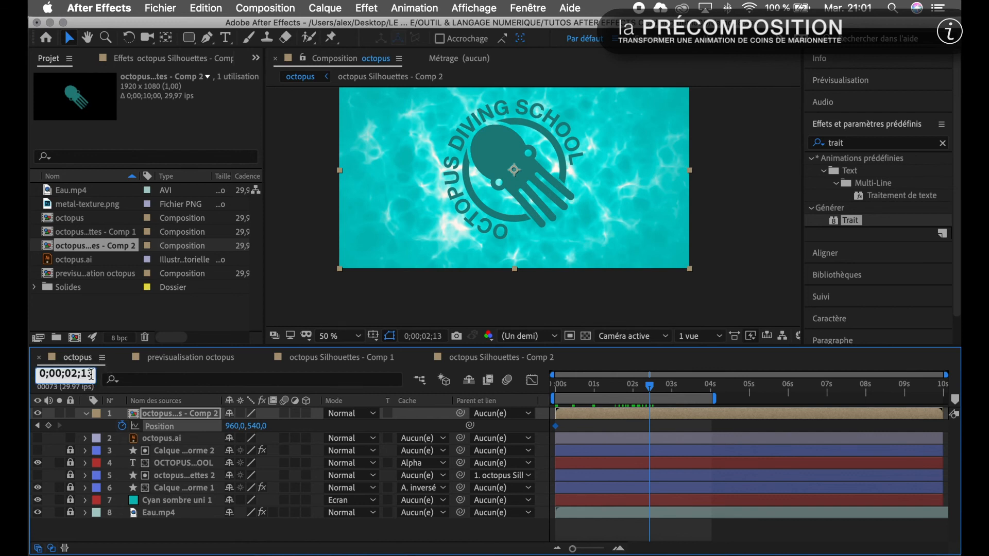
{"action": "key", "text": "Return"}
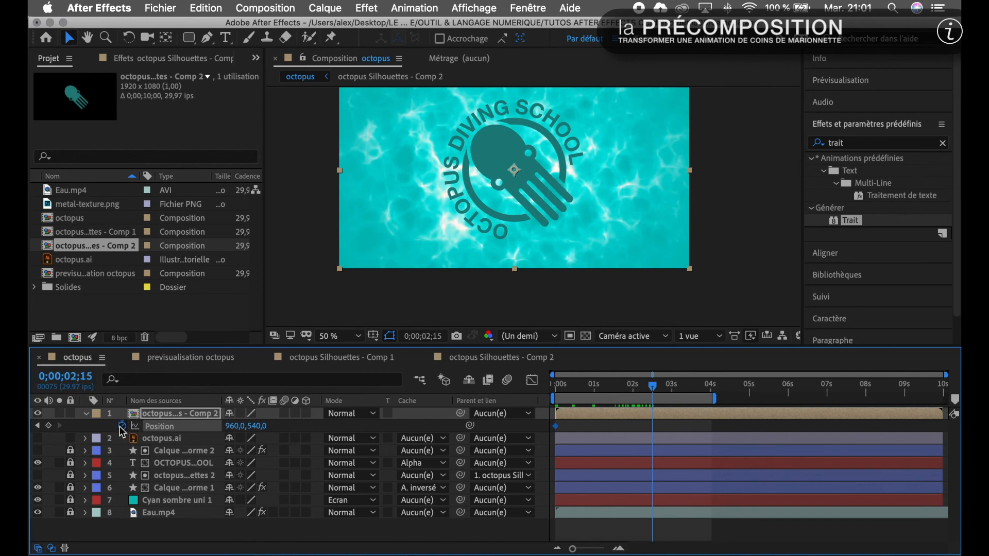
{"action": "left_click", "coordinate": [48, 426]}
Move the precomposed octopus out of frame to 2108,1328 at 0;00;00;00 and preview its swim into the logo
{"action": "left_click_drag", "start_coordinate": [652, 392], "coordinate": [530, 404]}
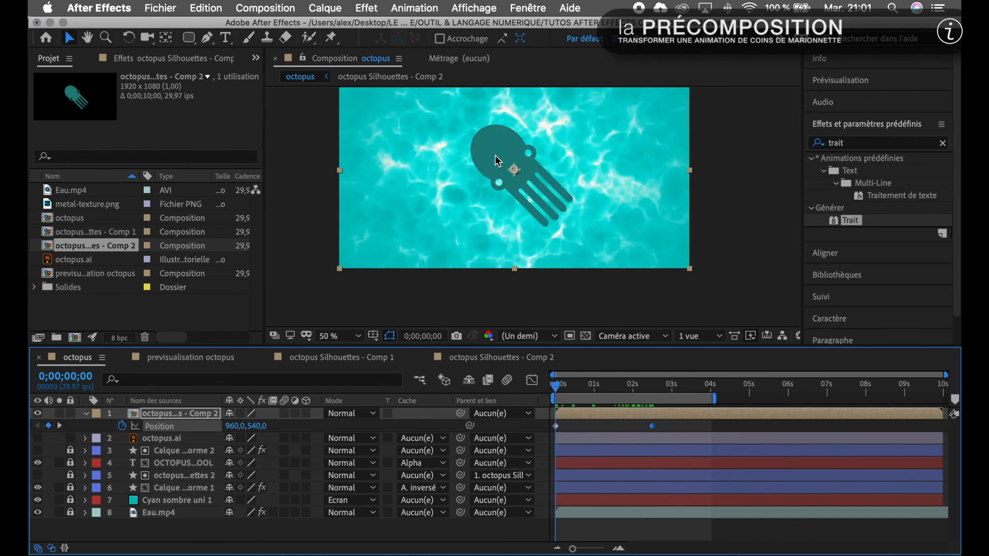
{"action": "left_click_drag", "start_coordinate": [493, 160], "coordinate": [705, 301]}
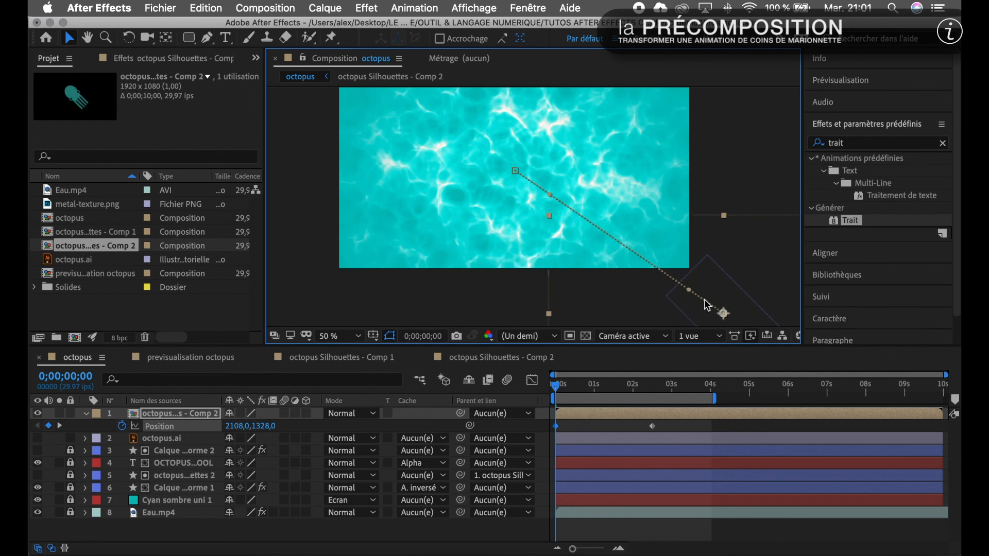
{"action": "key", "text": "space"}
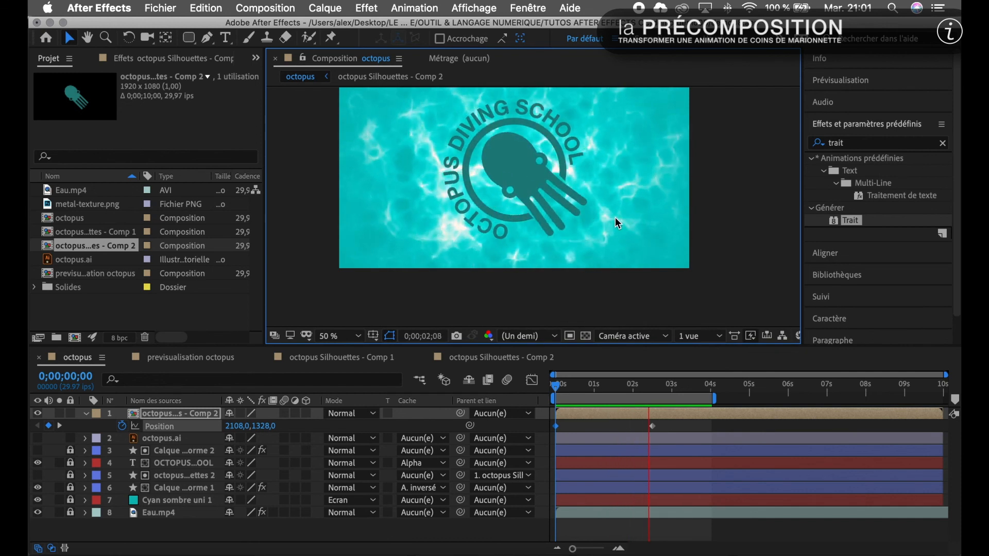
{"action": "left_click", "coordinate": [197, 412]}
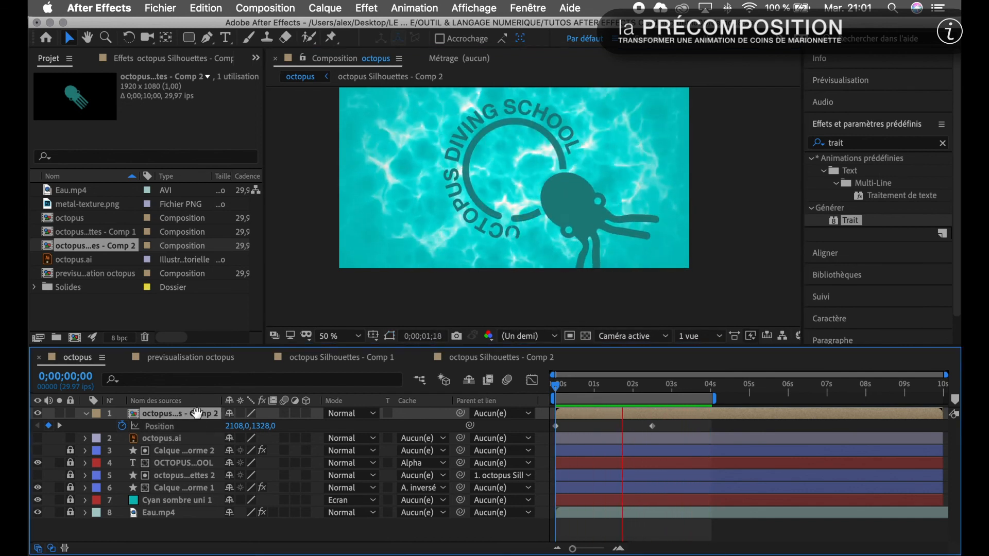
{"action": "key", "text": "space"}
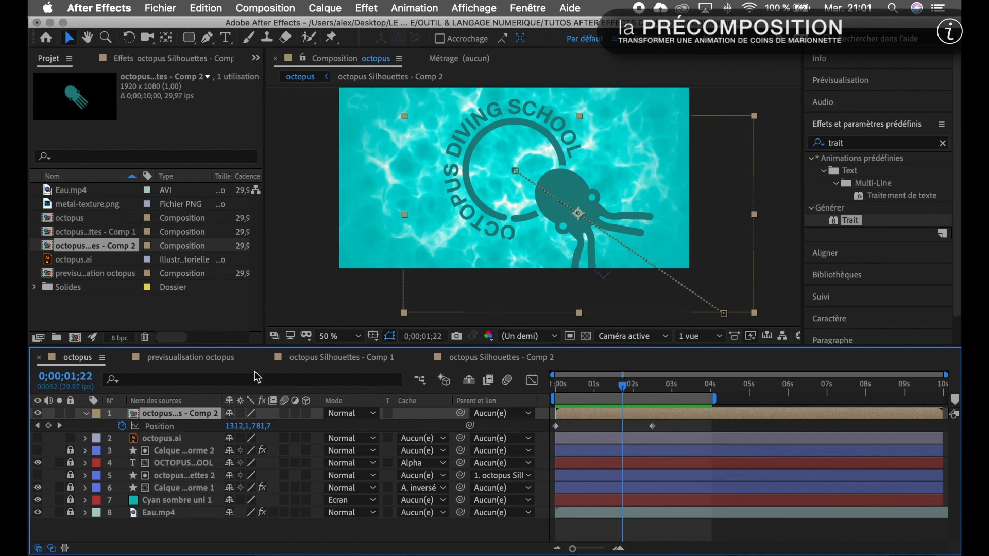
Inside octopus Silhouettes - Comp 2, proportionally compress all puppet pin keyframes so the last ones fall at 0;00;01;24, and preview the faster tentacles
{"action": "double_click", "coordinate": [183, 414]}
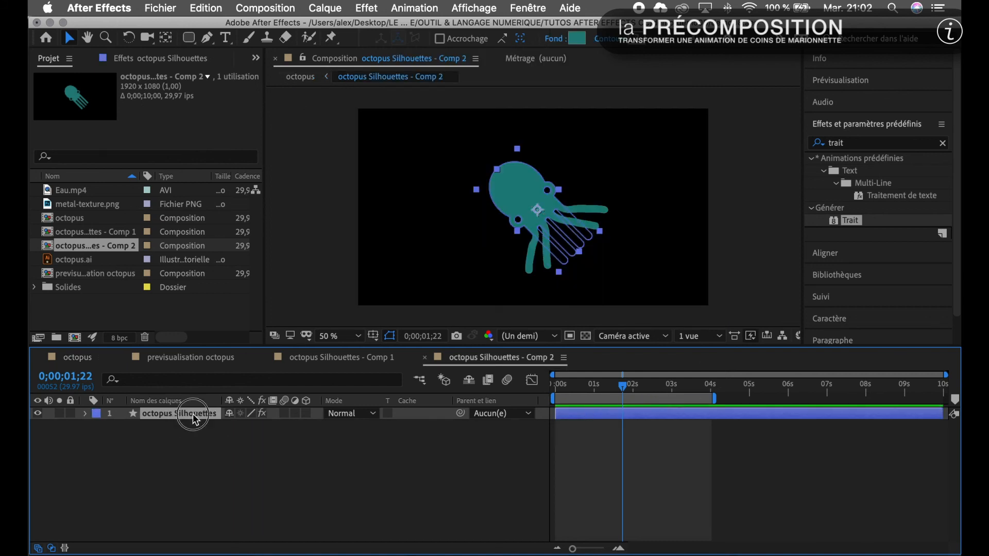
{"action": "key", "text": "u"}
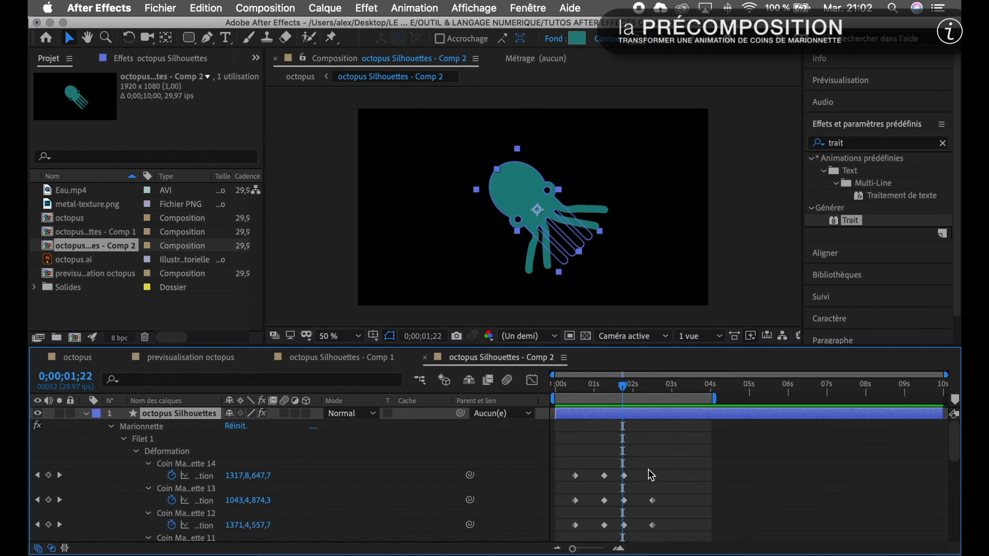
{"action": "scroll", "coordinate": [648, 469], "scroll_direction": "down", "scroll_amount": 3}
{"action": "scroll", "coordinate": [648, 475], "scroll_direction": "up", "scroll_amount": 2}
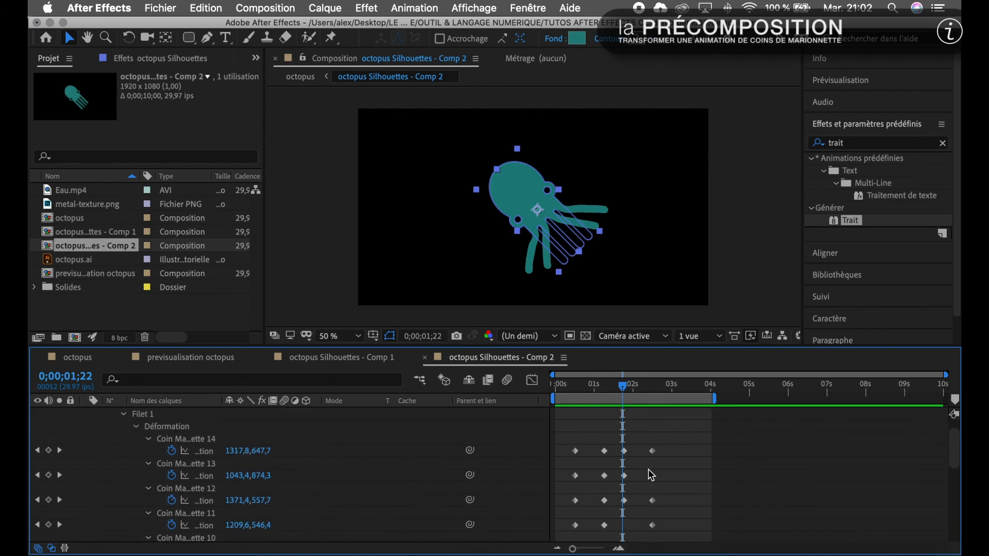
{"action": "left_click", "coordinate": [569, 434]}
{"action": "left_click_drag", "start_coordinate": [569, 435], "coordinate": [665, 554]}
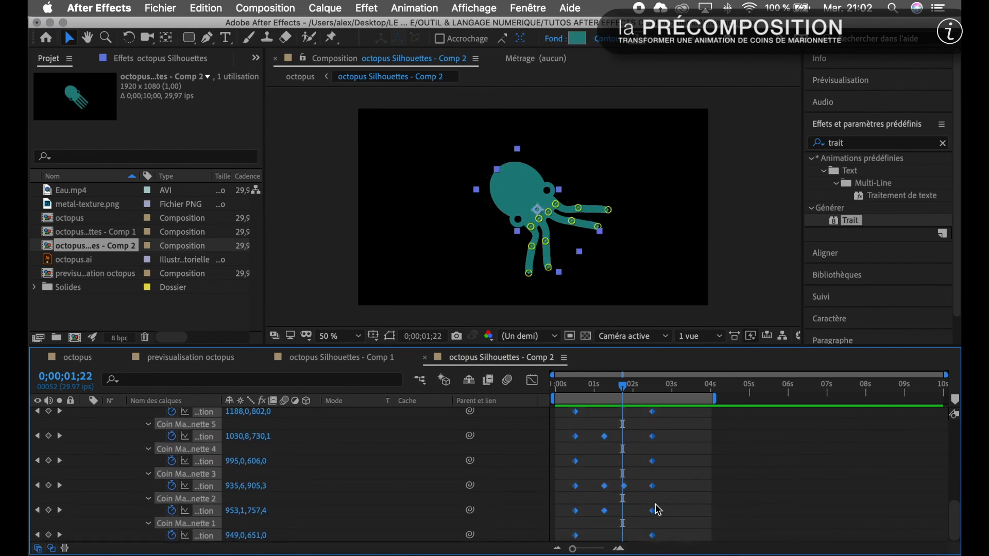
{"action": "left_click_drag", "start_coordinate": [655, 513], "coordinate": [626, 516]}
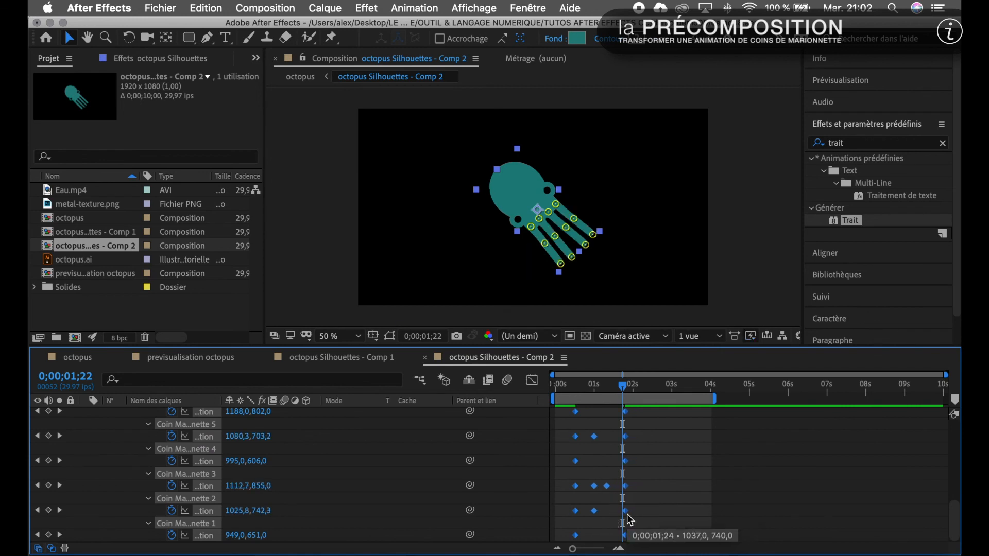
{"action": "key", "text": "space"}
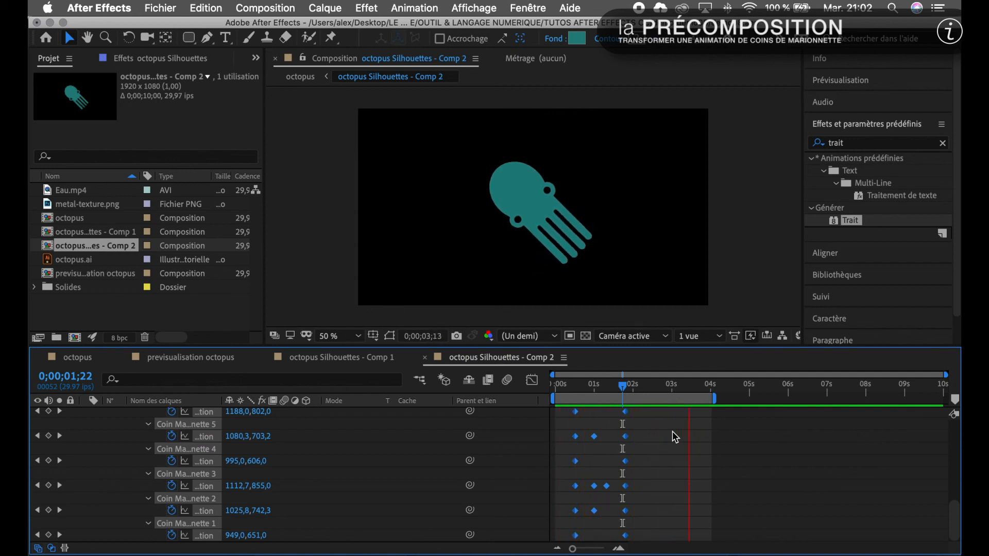
{"action": "key", "text": "space"}
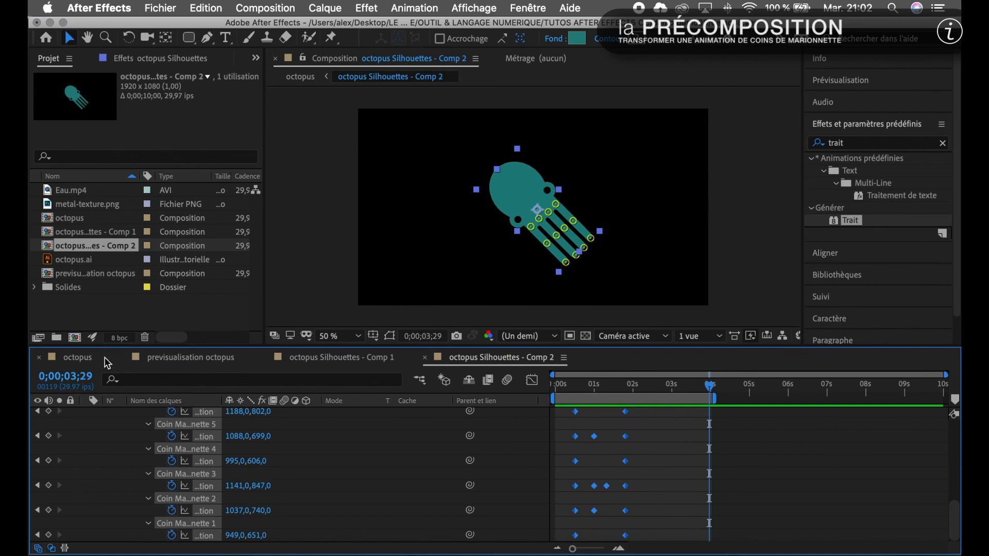
Preview the faster tentacle movement together with the octopus's swim in the octopus composition
{"action": "left_click", "coordinate": [78, 358]}
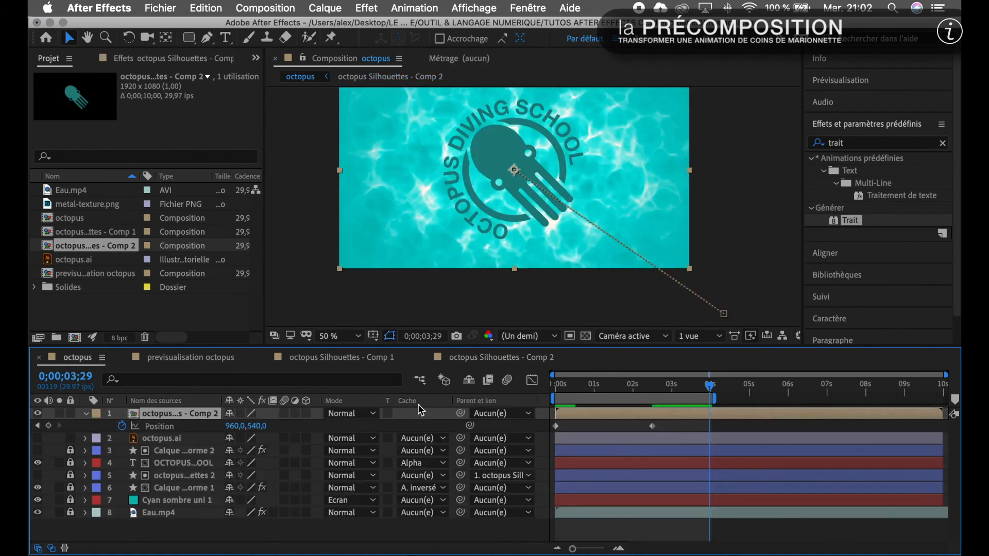
{"action": "key", "text": "space"}
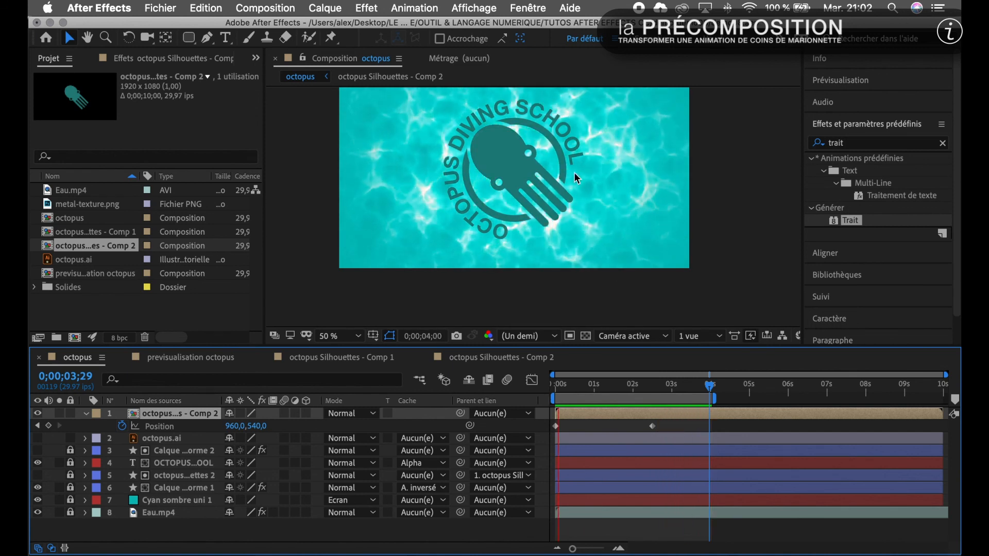
{"action": "key", "text": "space"}
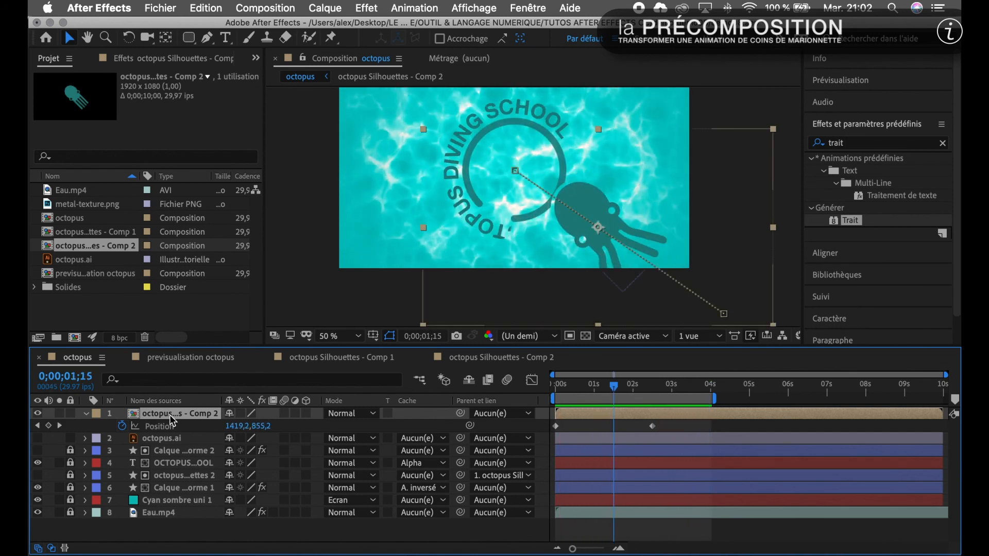
Shift all puppet pin keyframes in octopus Silhouettes - Comp 2 to start just after one second, and preview the result in the octopus composition
{"action": "double_click", "coordinate": [170, 415]}
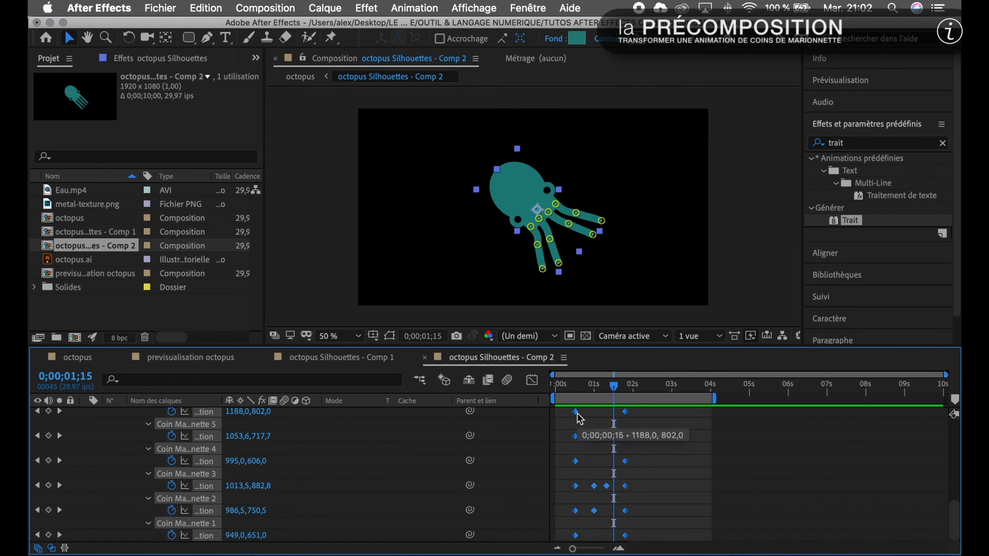
{"action": "left_click_drag", "start_coordinate": [582, 418], "coordinate": [593, 419]}
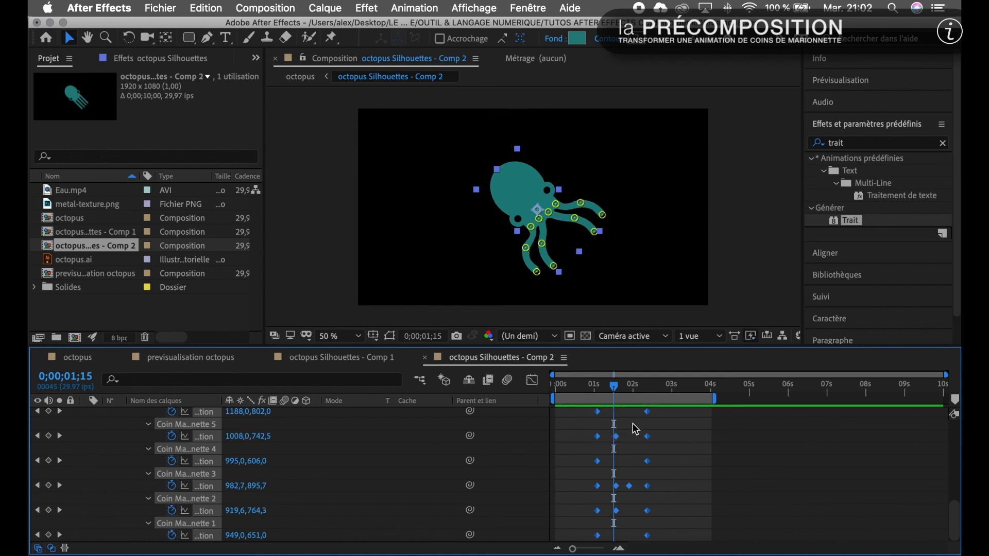
{"action": "left_click", "coordinate": [77, 357]}
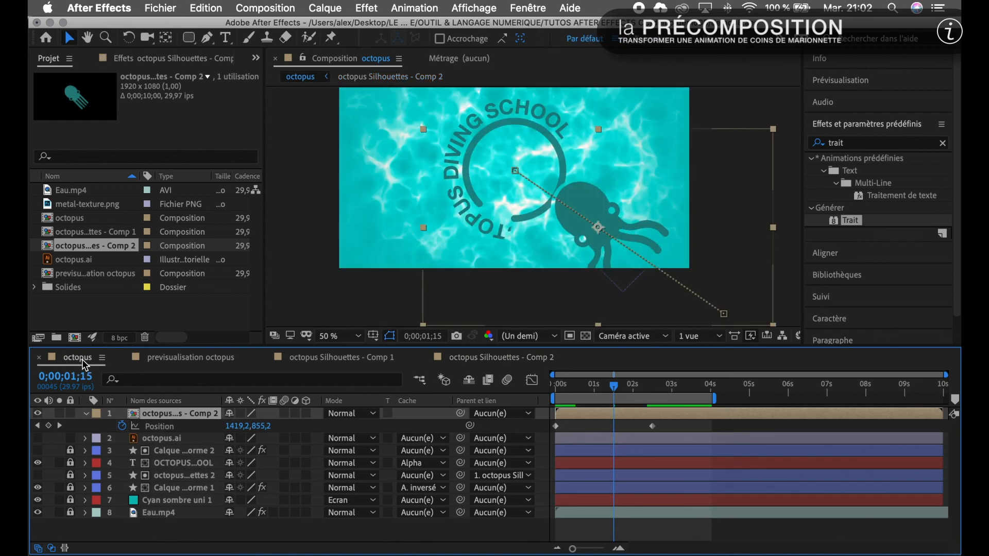
{"action": "key", "text": "space"}
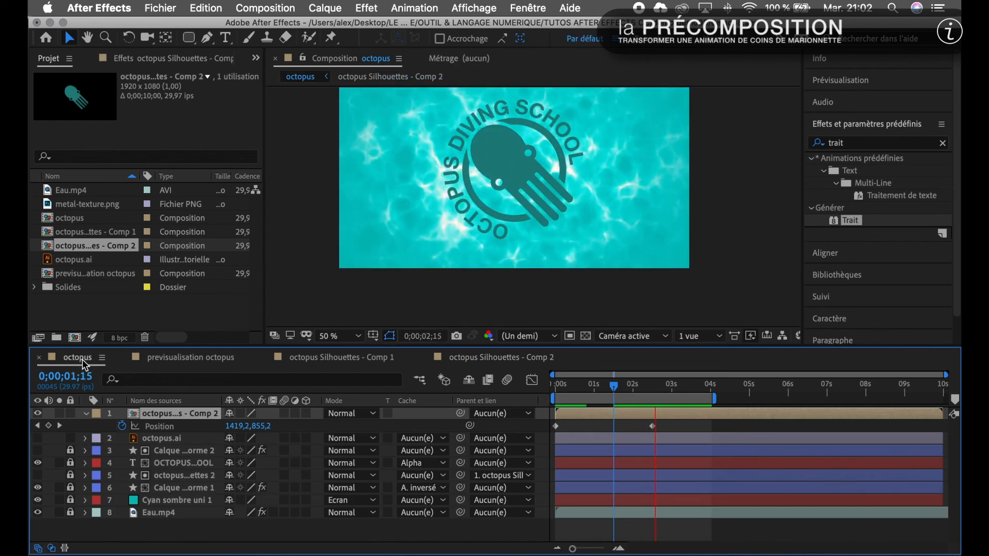